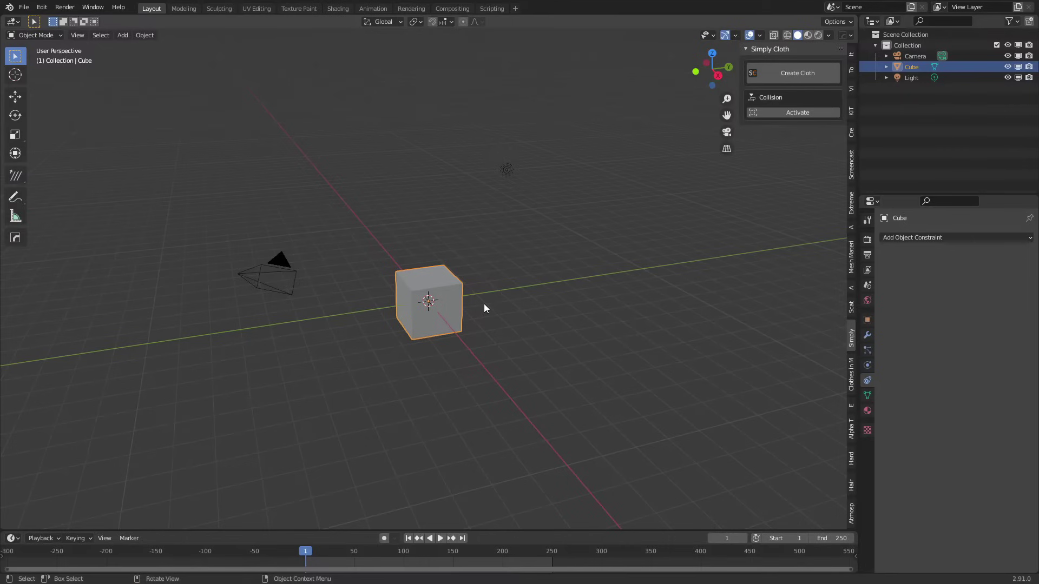
# Delete the default cube, leaving only the camera and light in the scene
pyautogui.press('Delete')
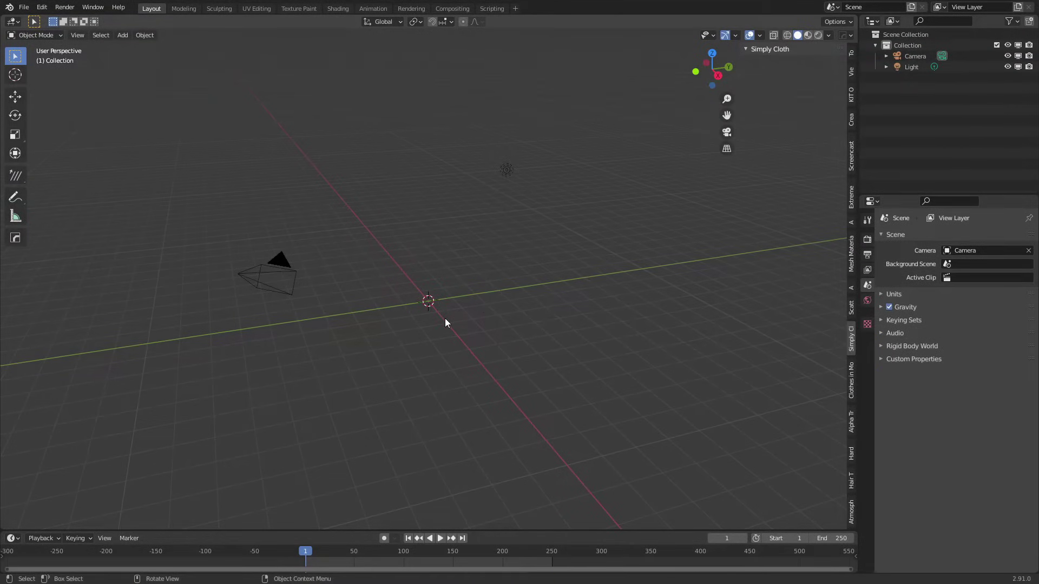
# Add a plane and scale it up roughly 19 times to form a large floor
pyautogui.hotkey('shift', 'a')
pyautogui.moveTo(427, 211)
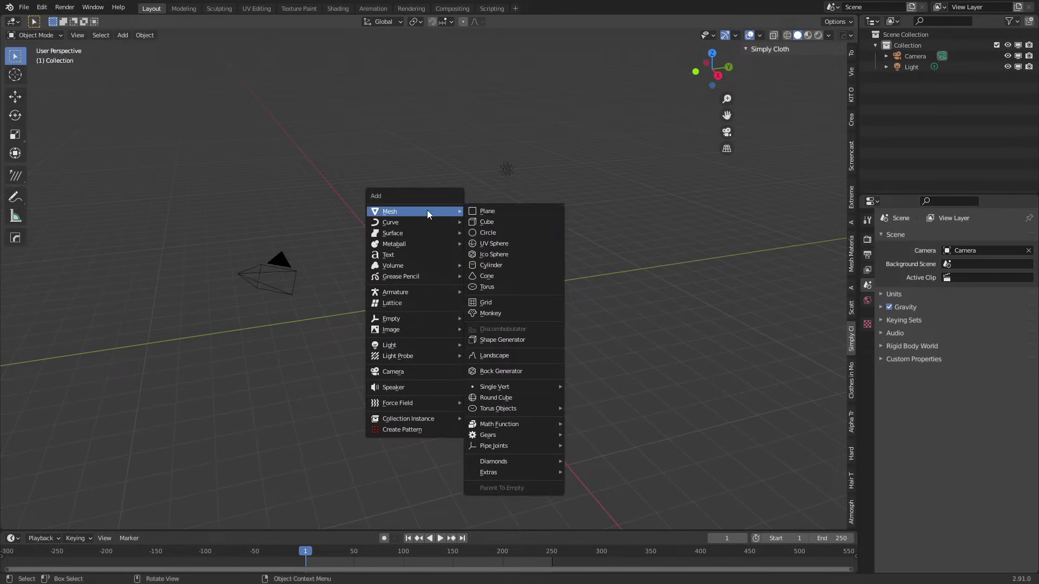
pyautogui.click(483, 211)
pyautogui.press('s')
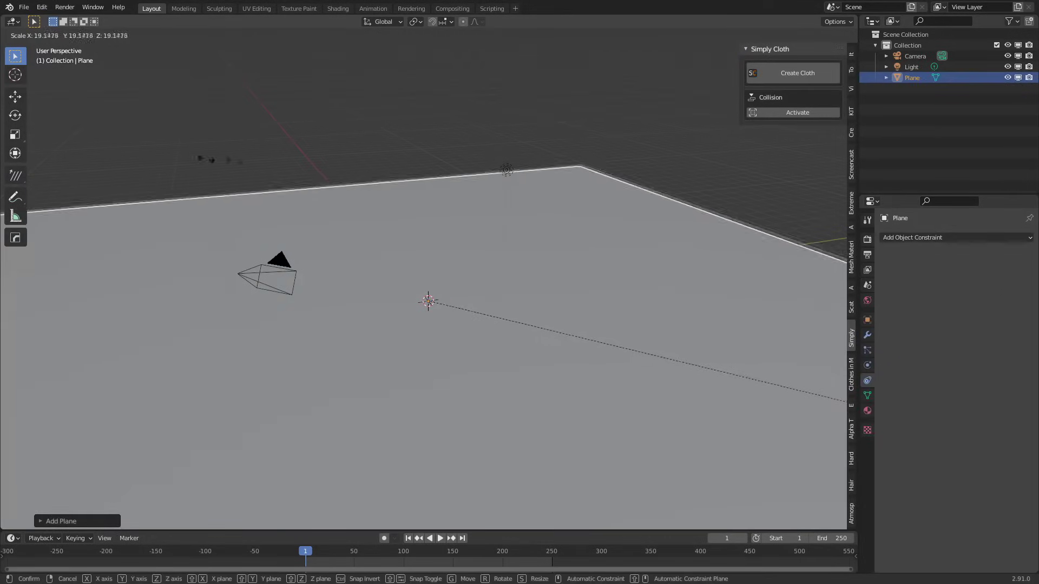
pyautogui.click(294, 189)
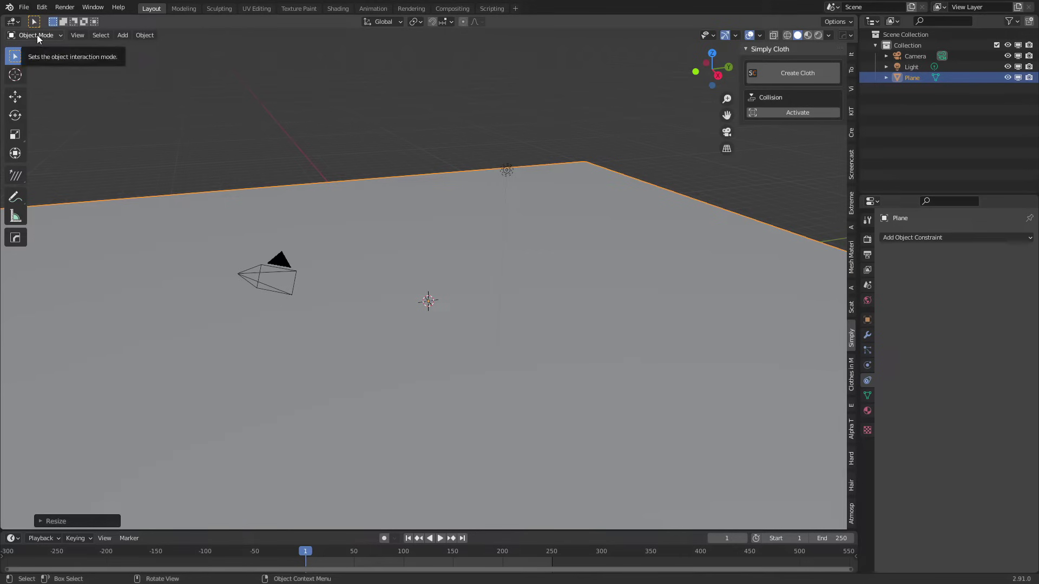
pyautogui.click(24, 7)
# Import walkcycle.fbx as the walking character
pyautogui.moveTo(56, 152)
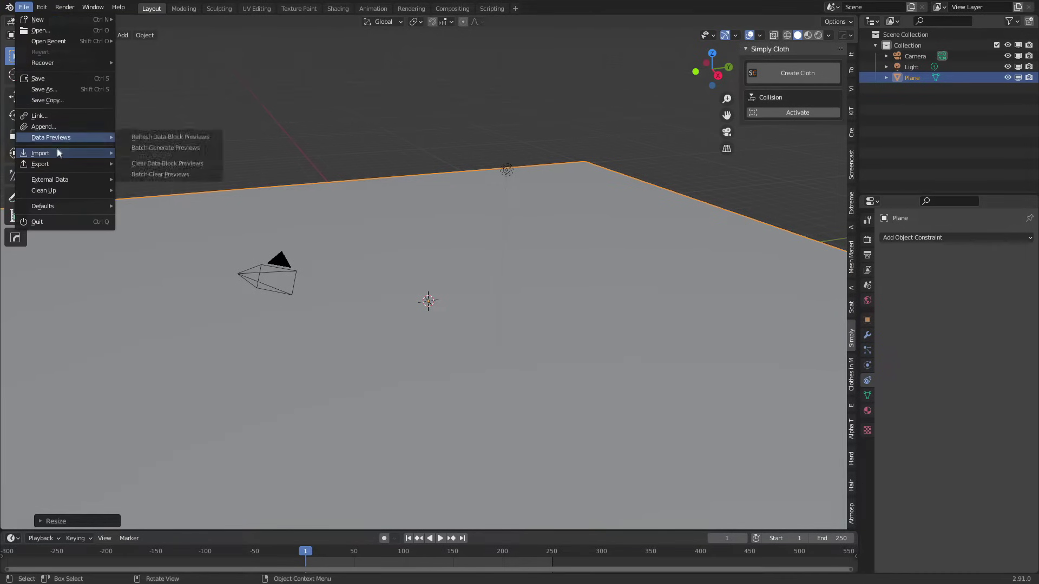
pyautogui.click(161, 173)
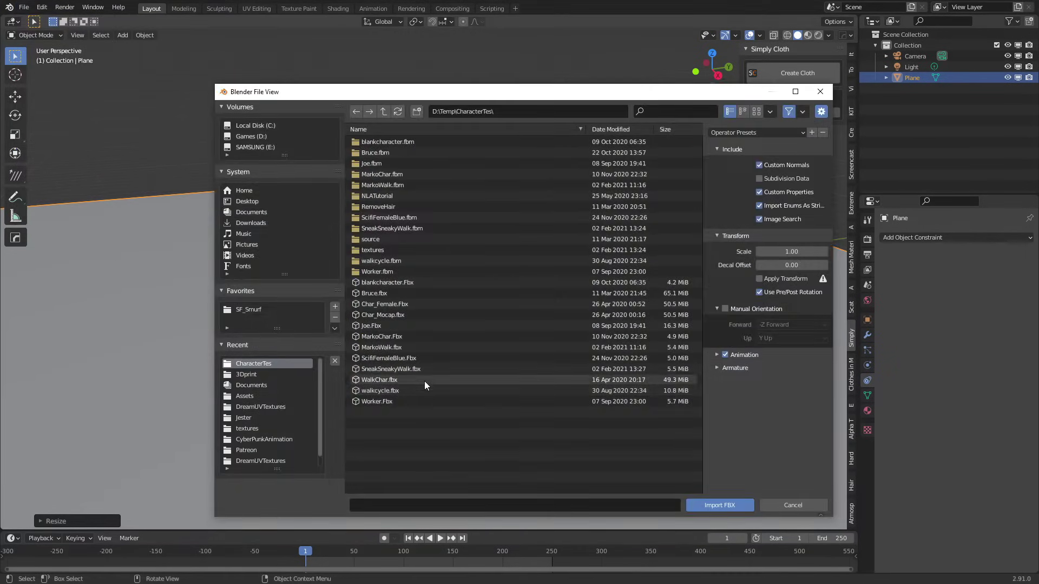
pyautogui.doubleClick(425, 381)
pyautogui.scroll(4, 427, 394)
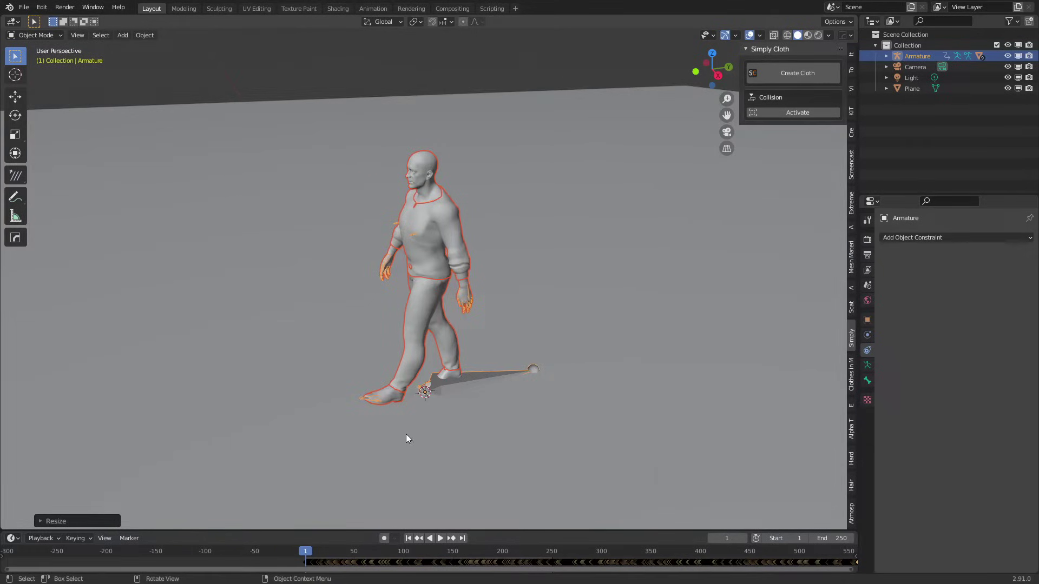
# Play the walk animation to preview it, then pause and return to frame 0
pyautogui.press('space')
pyautogui.moveTo(341, 553); pyautogui.dragTo(356, 555)
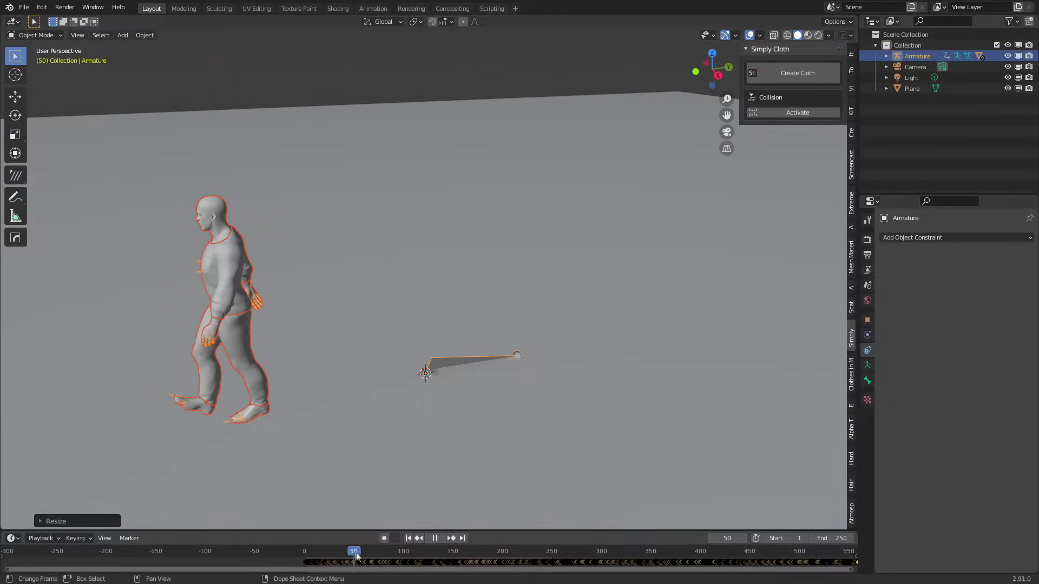
pyautogui.scroll(-5, 336, 443)
pyautogui.click(408, 538)
pyautogui.click(439, 537)
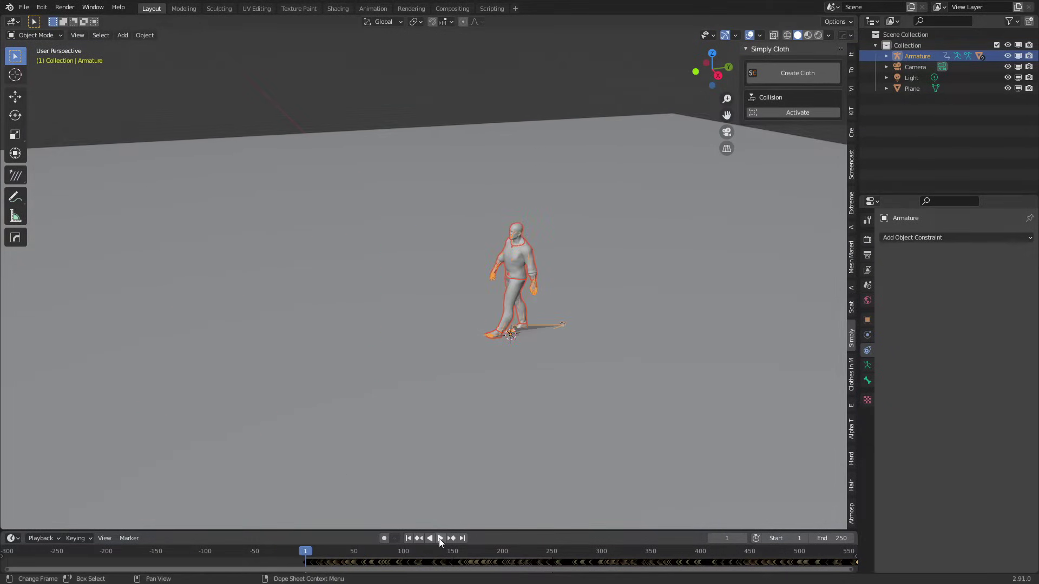
pyautogui.click(440, 538)
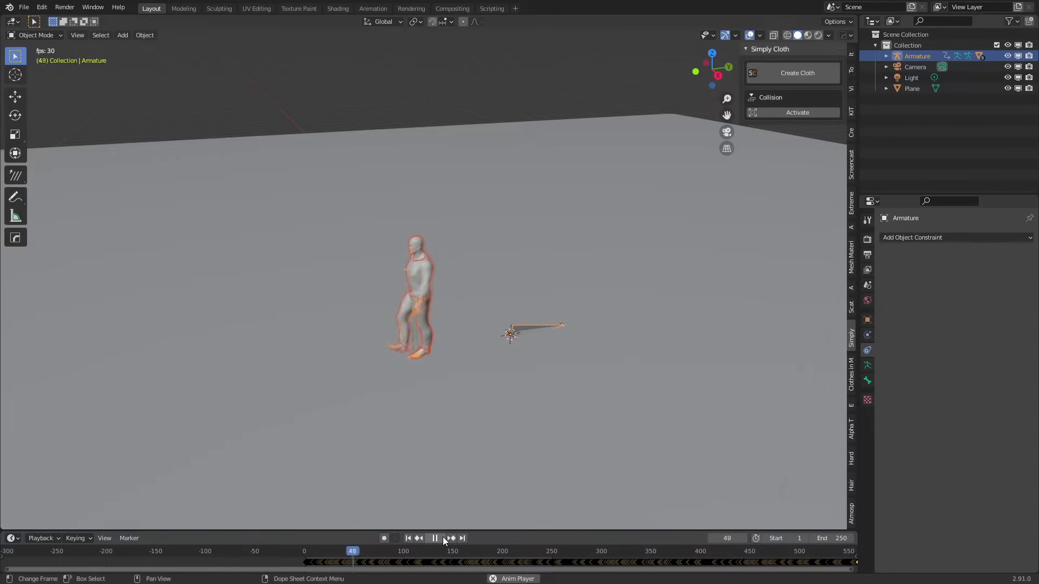
pyautogui.scroll(-1, 438, 554)
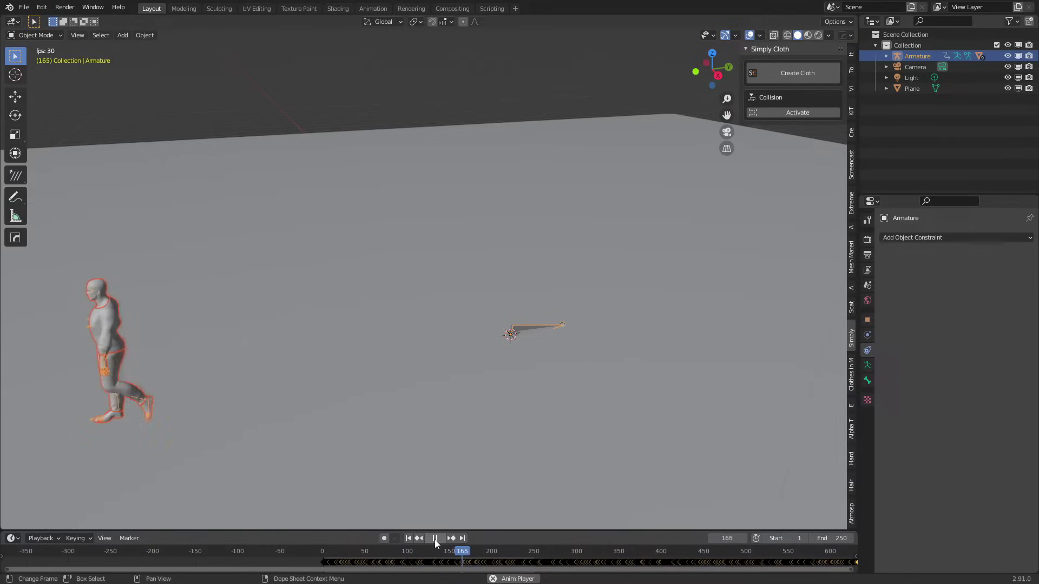
pyautogui.click(435, 539)
pyautogui.moveTo(410, 553); pyautogui.dragTo(323, 553)
# Select the floor plane, add a sphere empty, and scale it down near the character's feet
pyautogui.scroll(4, 364, 328)
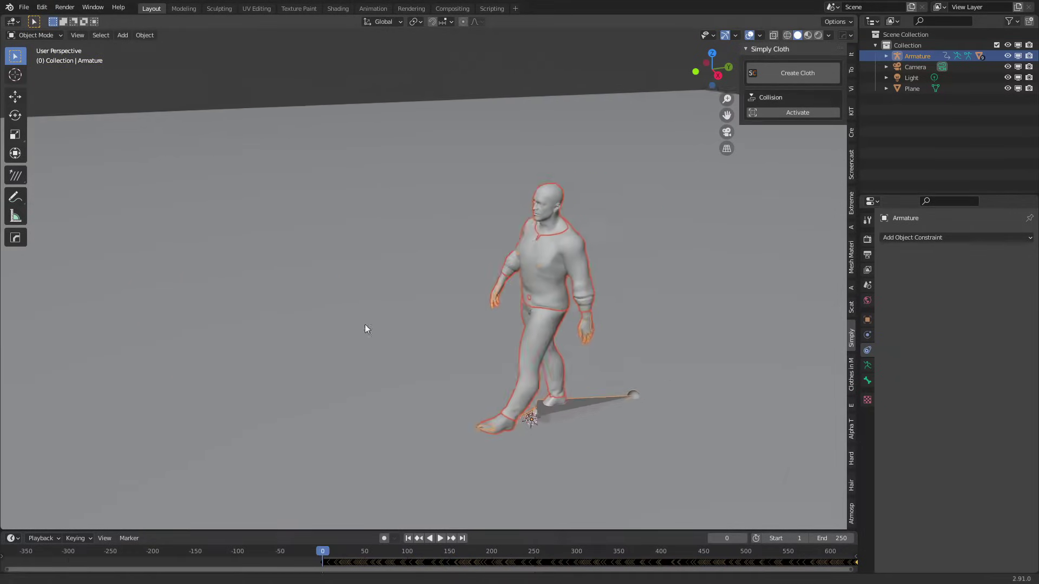
pyautogui.scroll(3, 511, 285)
pyautogui.moveTo(511, 286); pyautogui.dragTo(499, 360, button='middle')
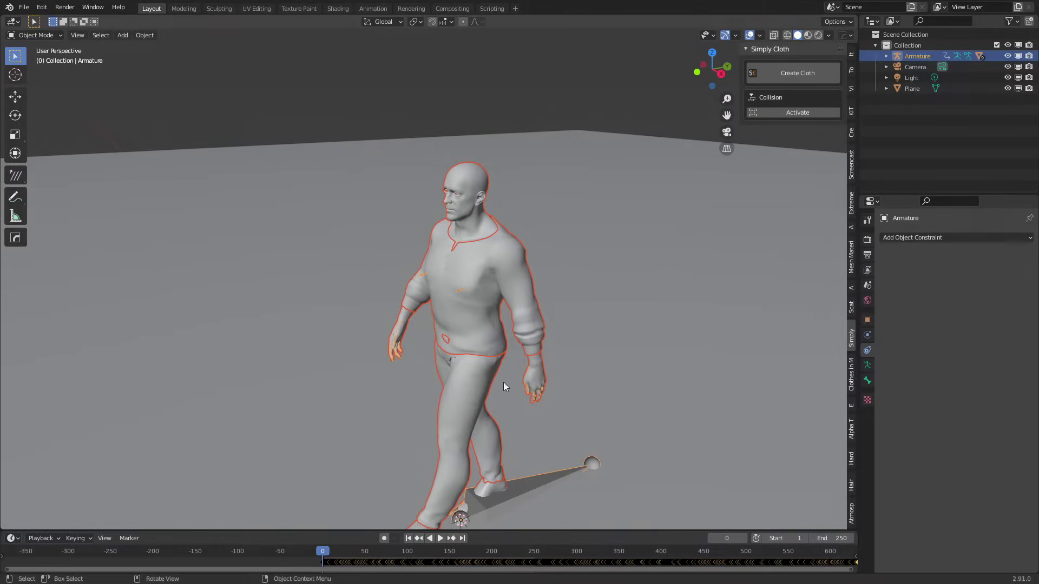
pyautogui.click(570, 433)
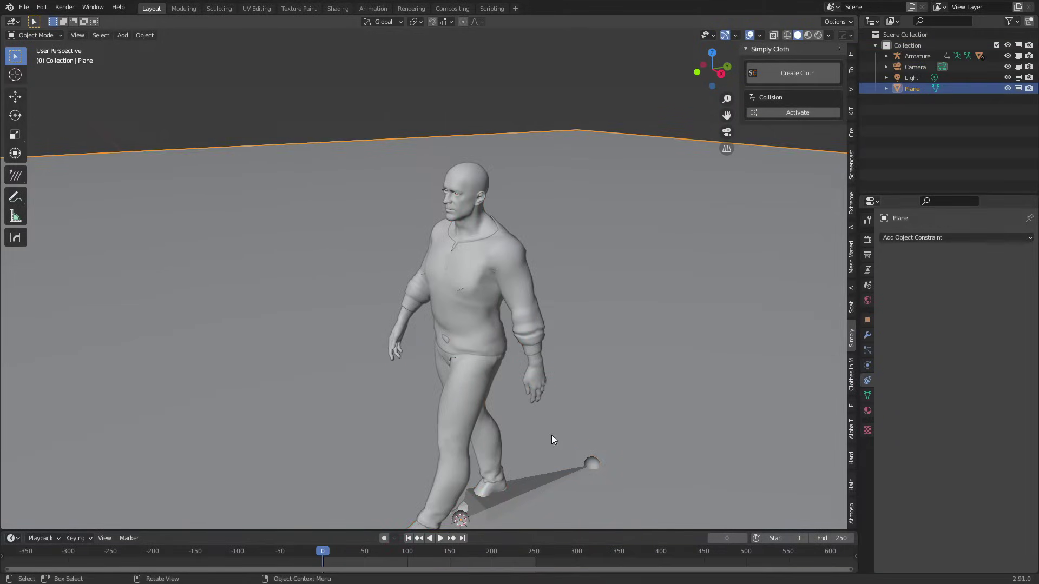
pyautogui.hotkey('shift', 'a')
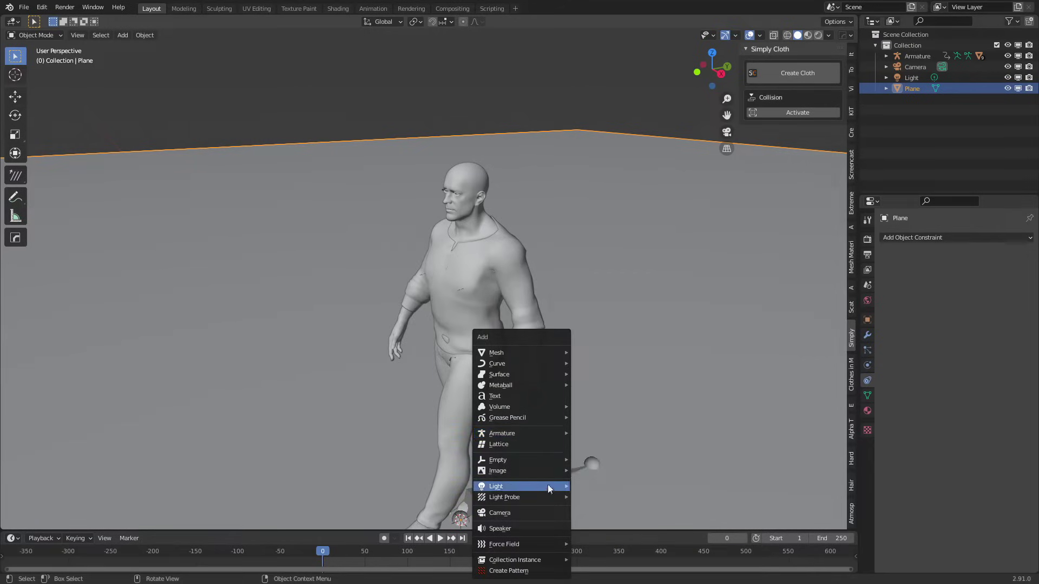
pyautogui.moveTo(545, 460)
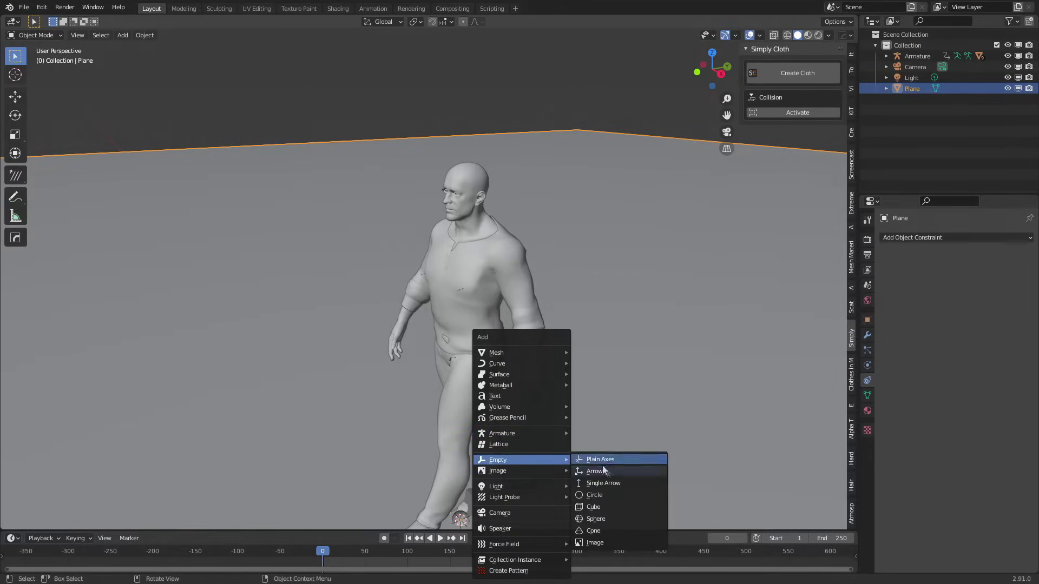
pyautogui.click(612, 518)
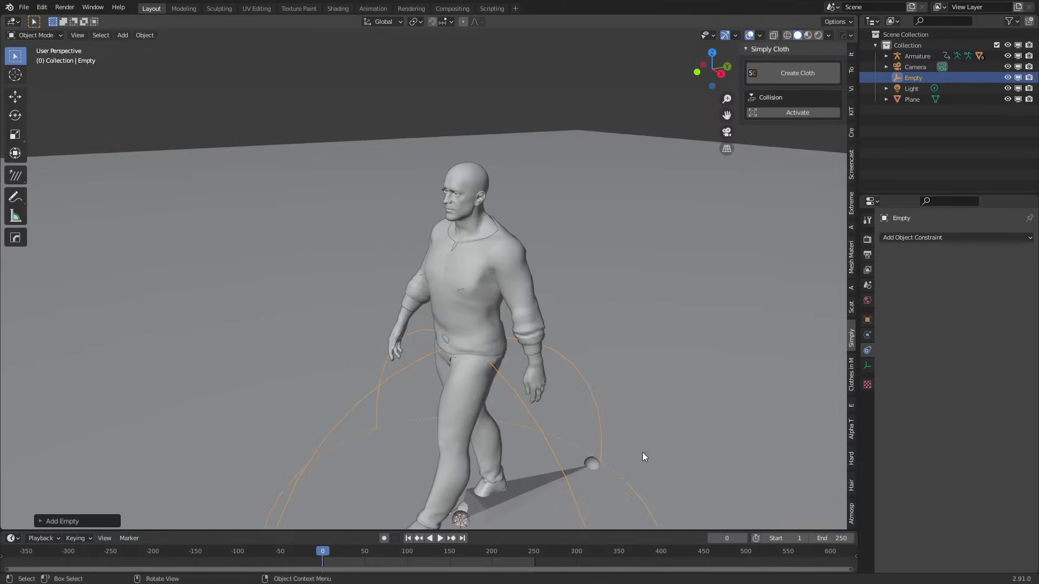
pyautogui.scroll(-2, 644, 457)
pyautogui.press('s')
pyautogui.click(452, 435)
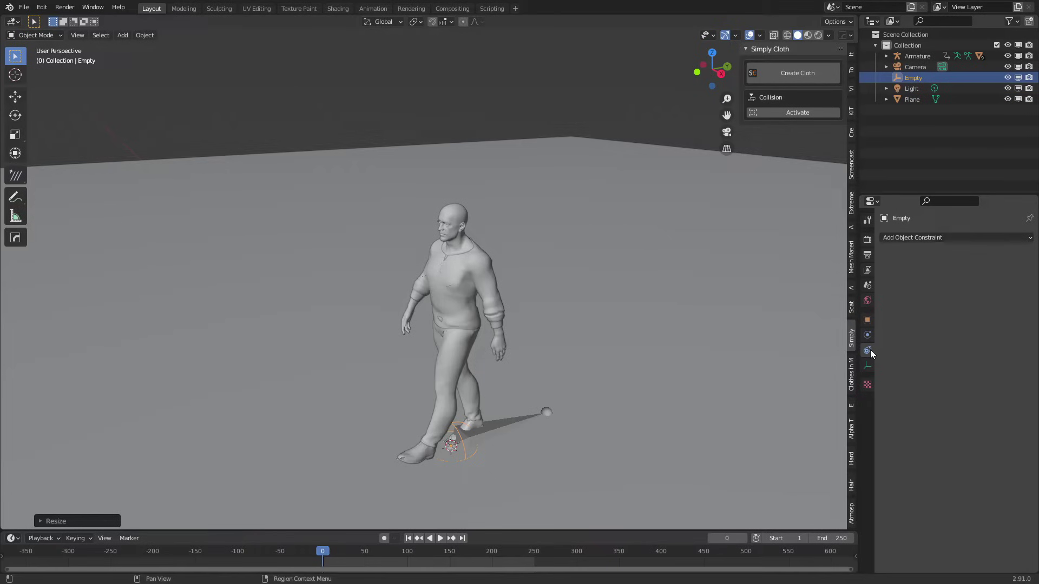
# Give the empty a Child Of constraint targeting the Armature's L_Clavicle bone
pyautogui.click(958, 235)
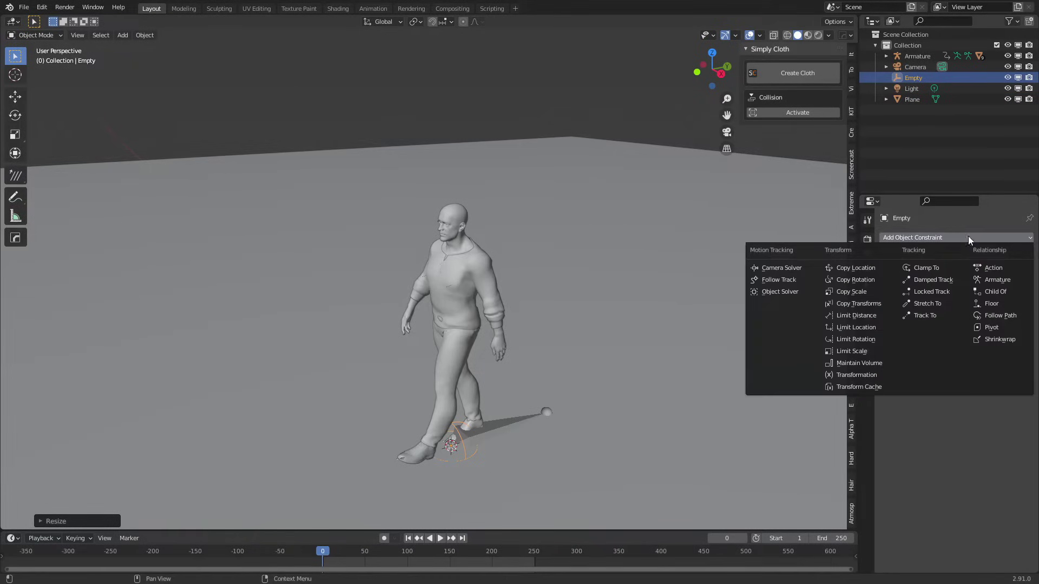
pyautogui.click(1004, 291)
pyautogui.click(964, 272)
pyautogui.click(956, 288)
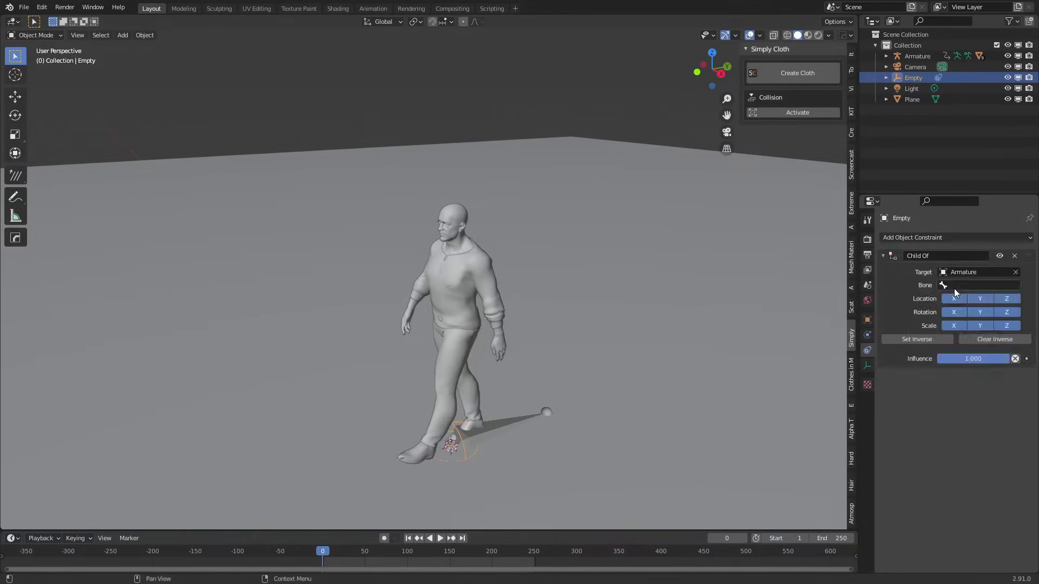
pyautogui.click(964, 285)
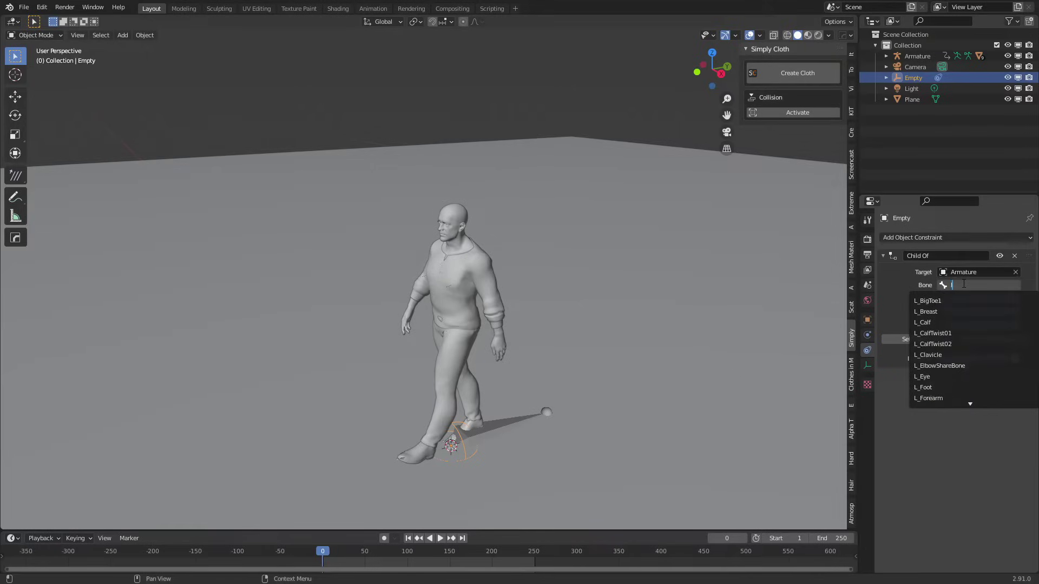
pyautogui.press('Return')
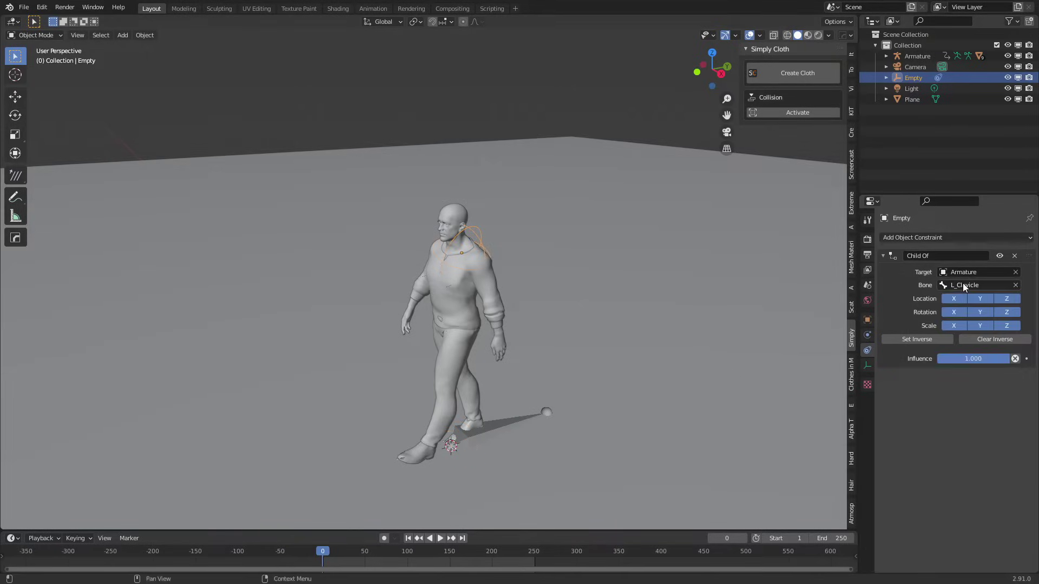
# Shrink the empty and move it onto the character's left shoulder using front view
pyautogui.scroll(5, 552, 271)
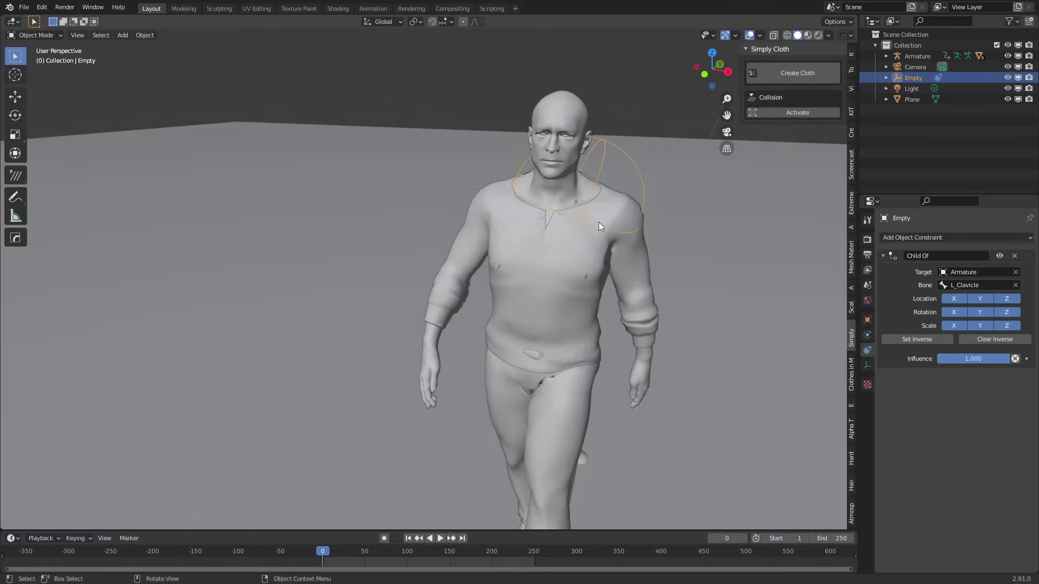
pyautogui.press('s')
pyautogui.click(544, 225)
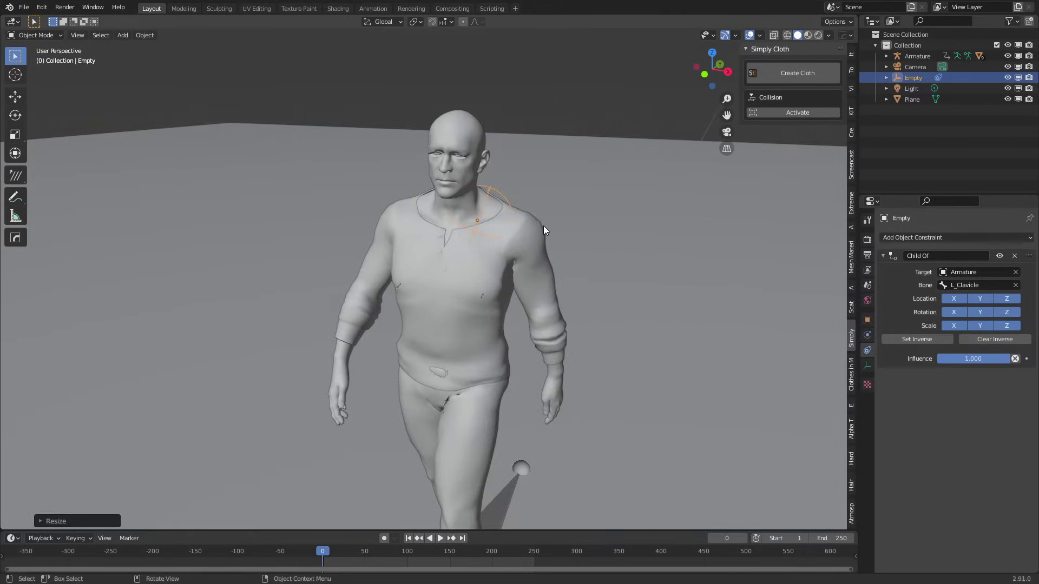
pyautogui.press('KP_1')
pyautogui.scroll(3, 463, 239)
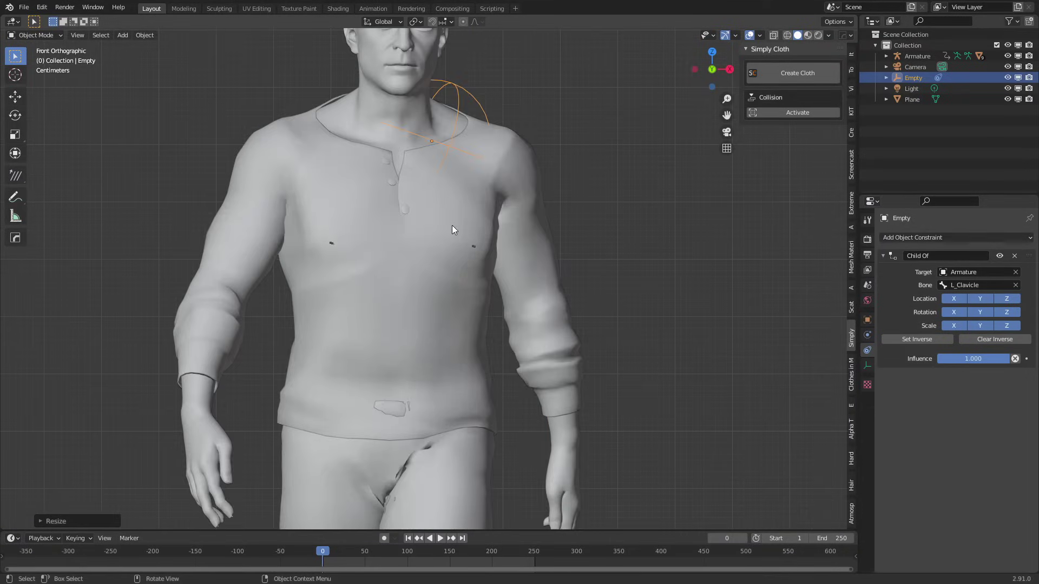
pyautogui.press('g')
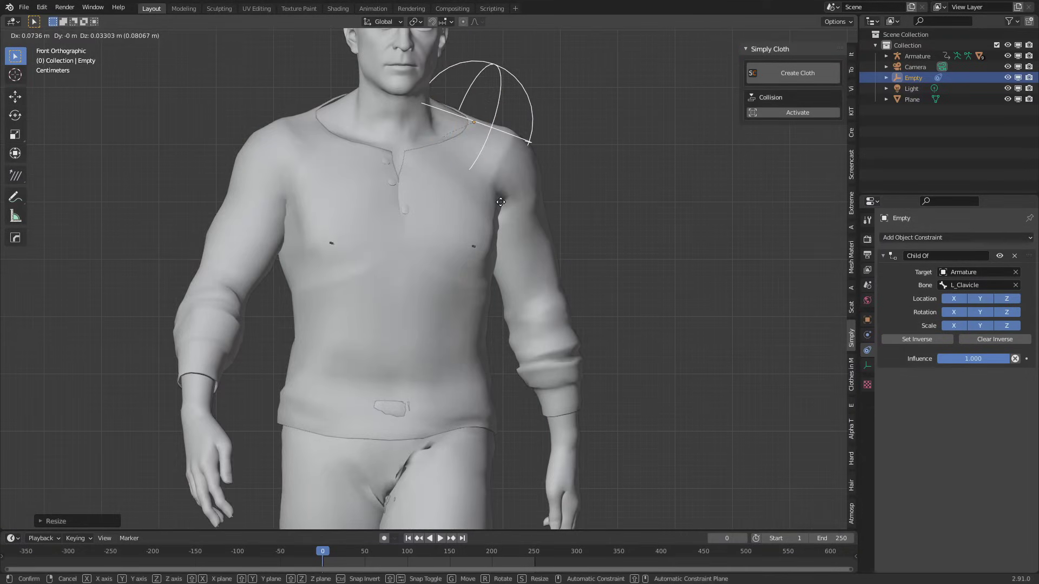
pyautogui.click(517, 187)
pyautogui.moveTo(520, 185); pyautogui.dragTo(458, 234, button='middle')
pyautogui.press('g')
pyautogui.click(404, 194)
pyautogui.scroll(-4, 419, 203)
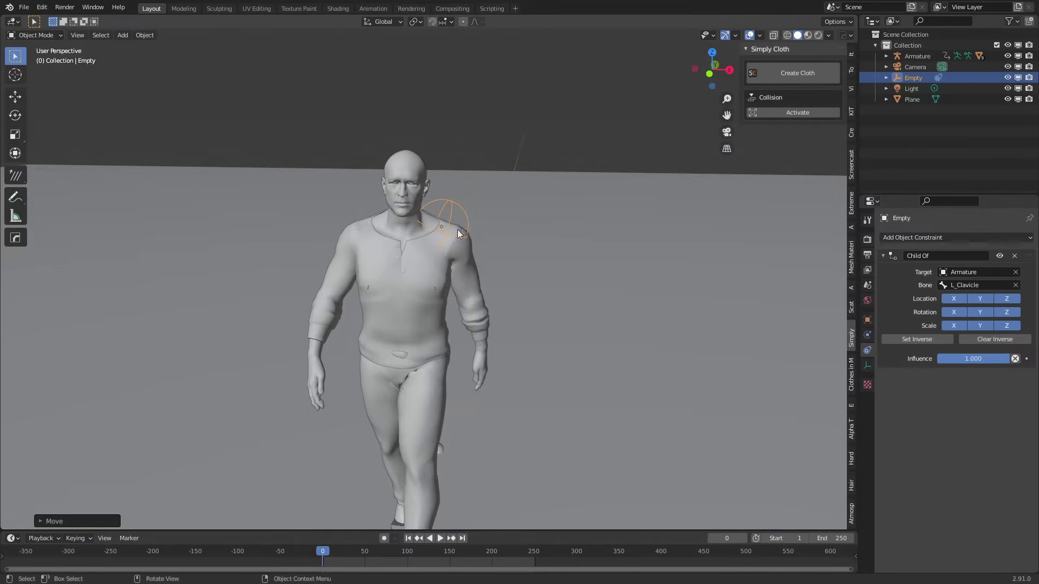
# Duplicate the empty as Empty.001, retarget it to R_Clavicle, and place it on the right shoulder
pyautogui.hotkey('shift', 'd')
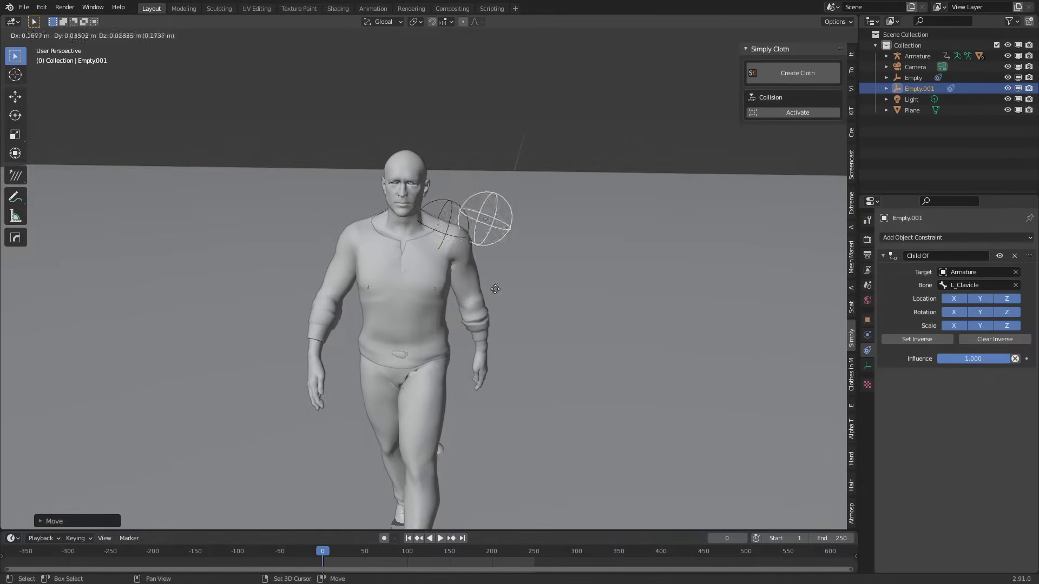
pyautogui.rightClick(472, 271)
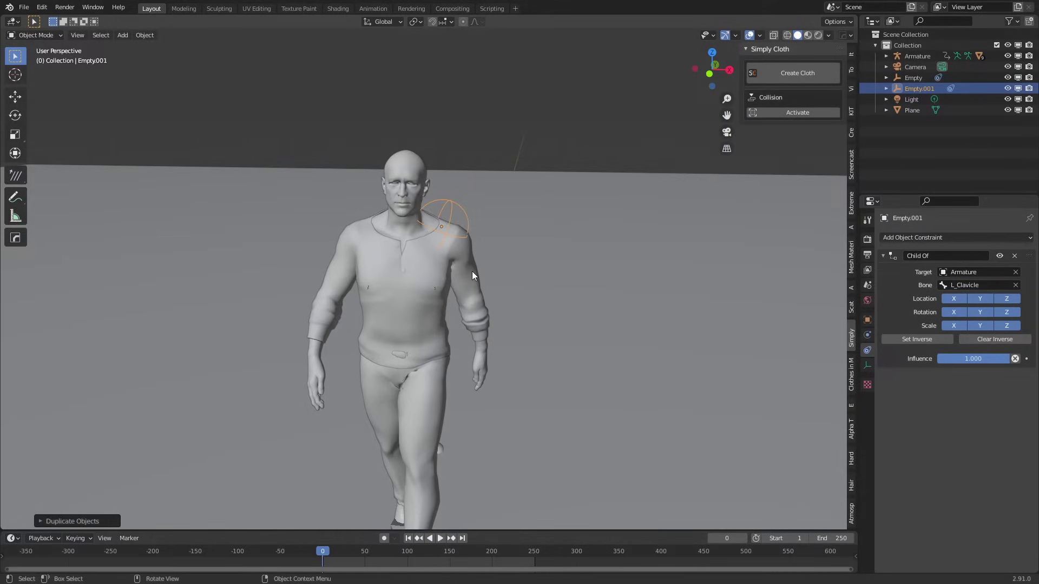
pyautogui.click(974, 286)
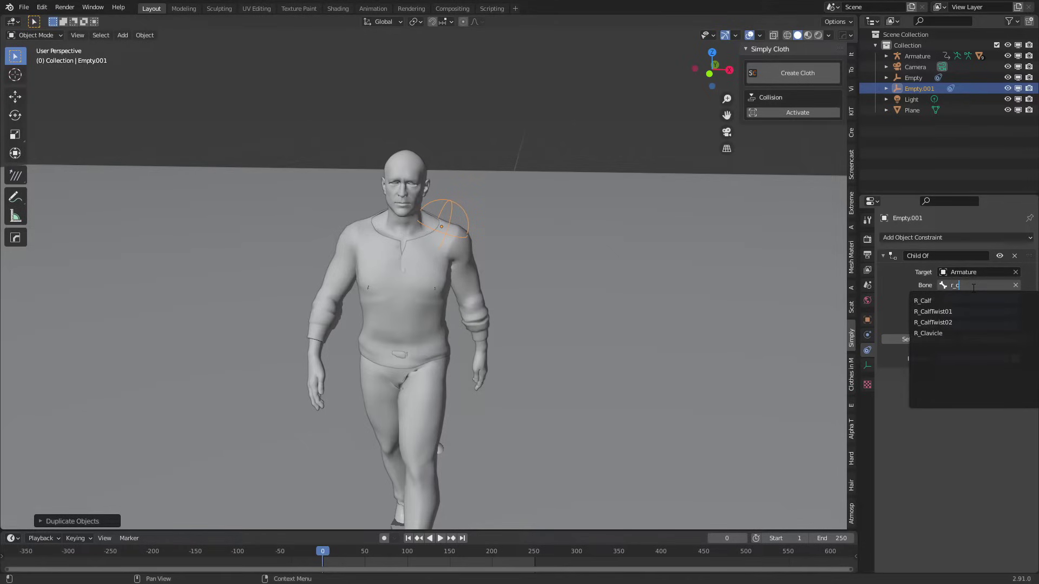
pyautogui.press('Return')
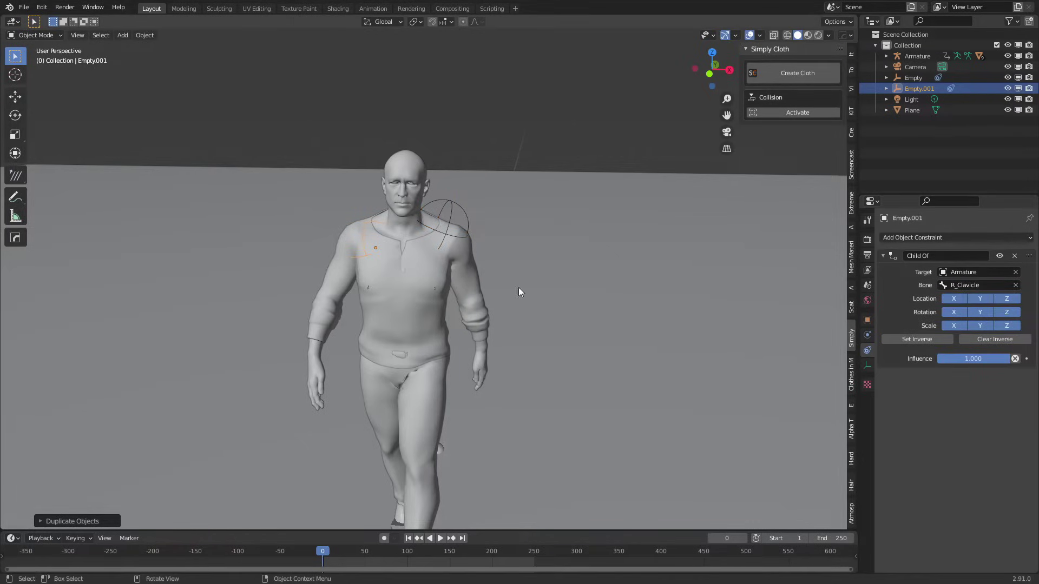
pyautogui.press('KP_1')
pyautogui.press('g')
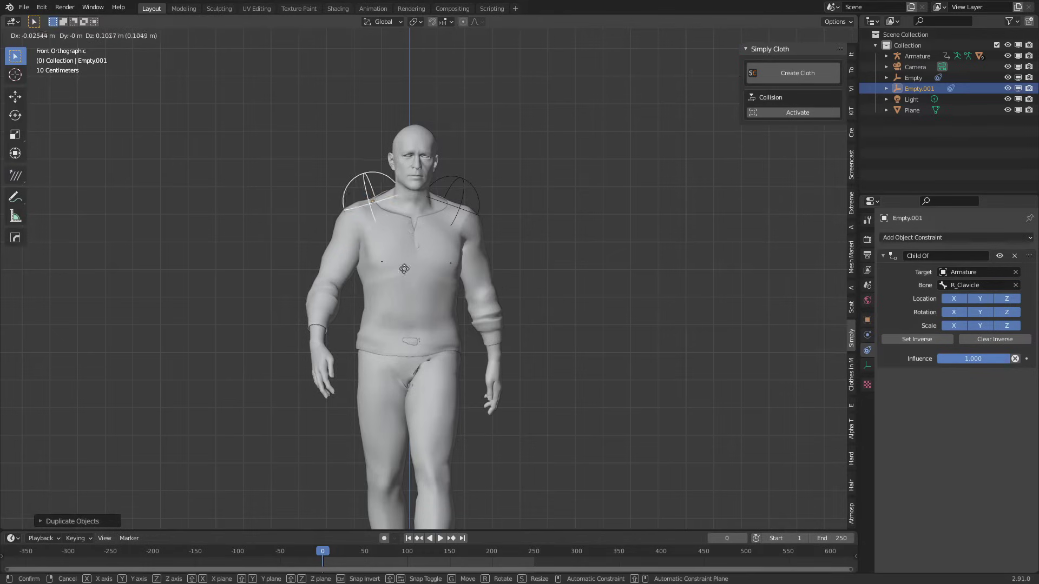
pyautogui.click(401, 269)
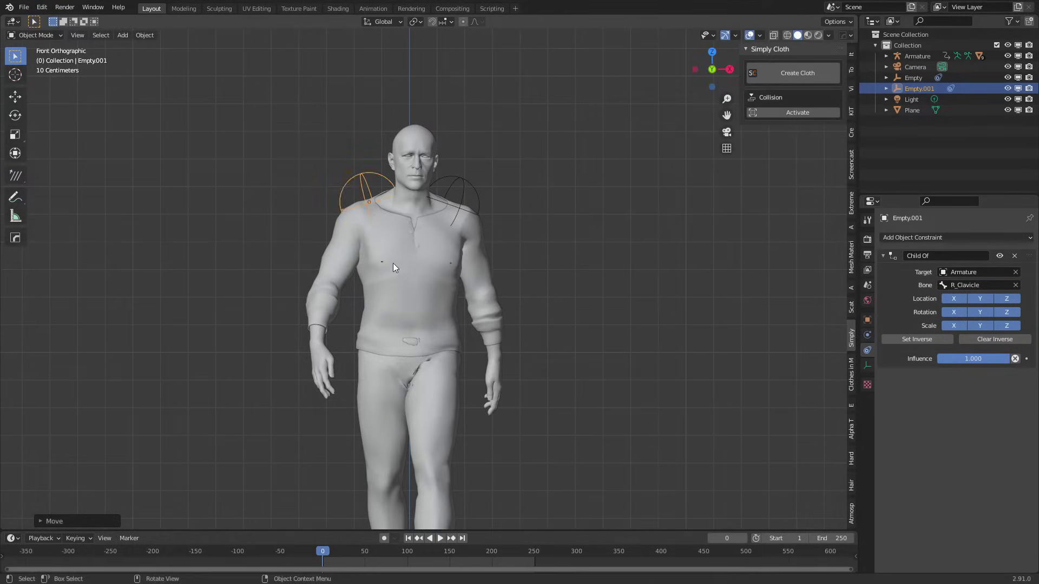
pyautogui.moveTo(393, 263); pyautogui.dragTo(426, 269, button='middle')
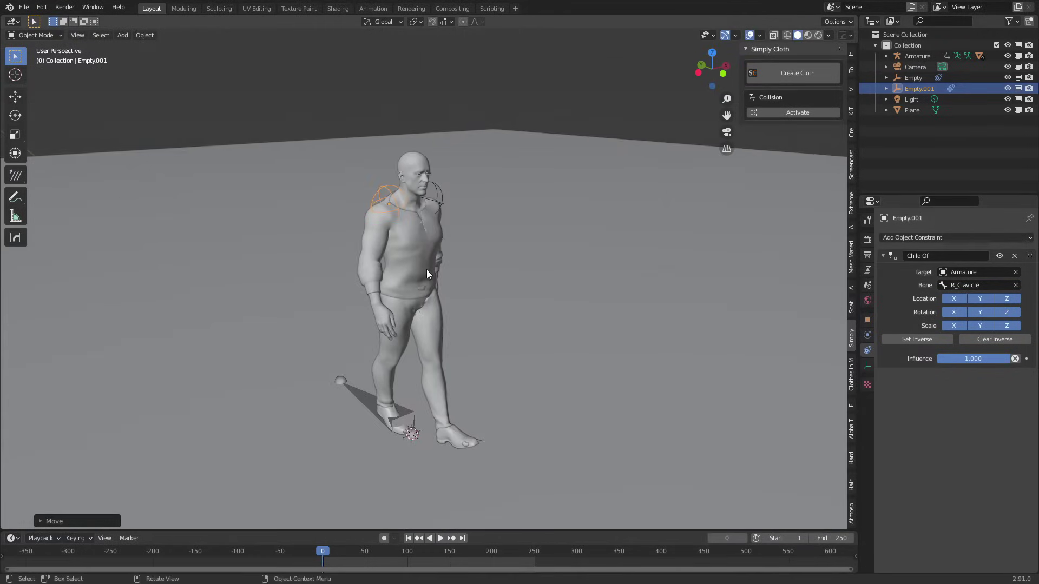
pyautogui.press('KP_1')
pyautogui.click(440, 538)
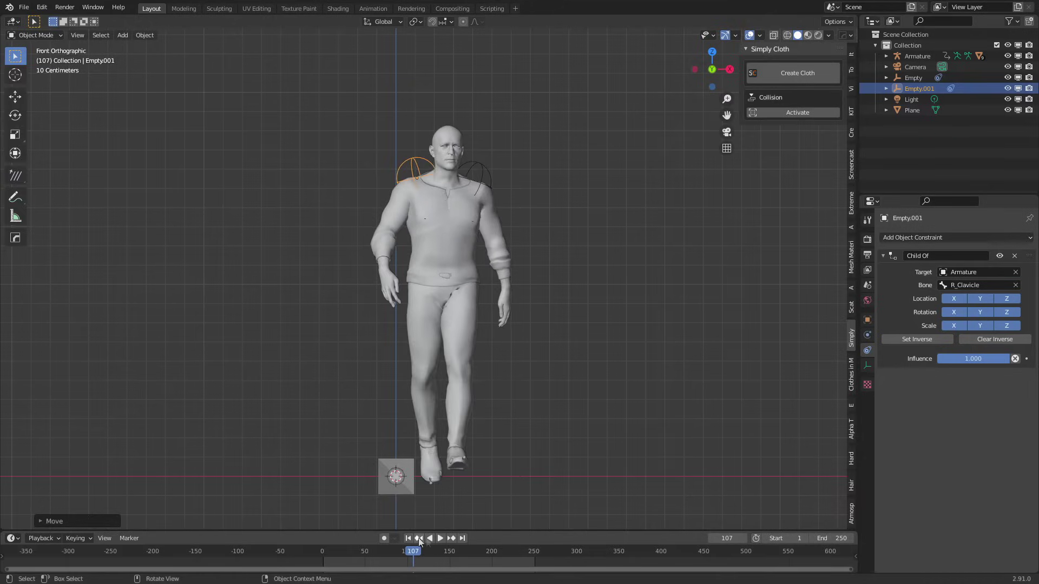
pyautogui.press('Escape')
pyautogui.moveTo(515, 216); pyautogui.dragTo(373, 267, button='middle')
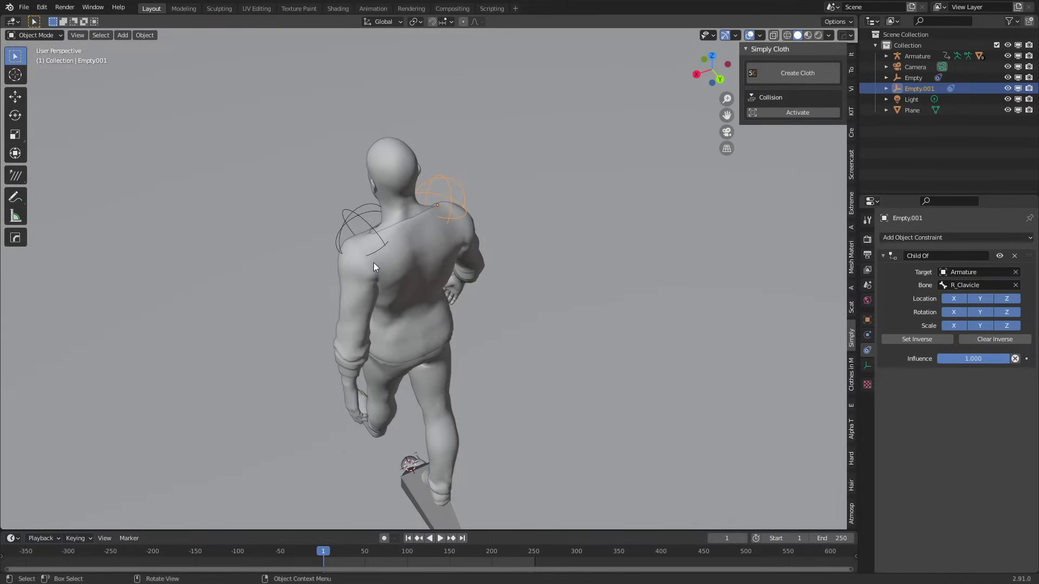
pyautogui.press('KP_7')
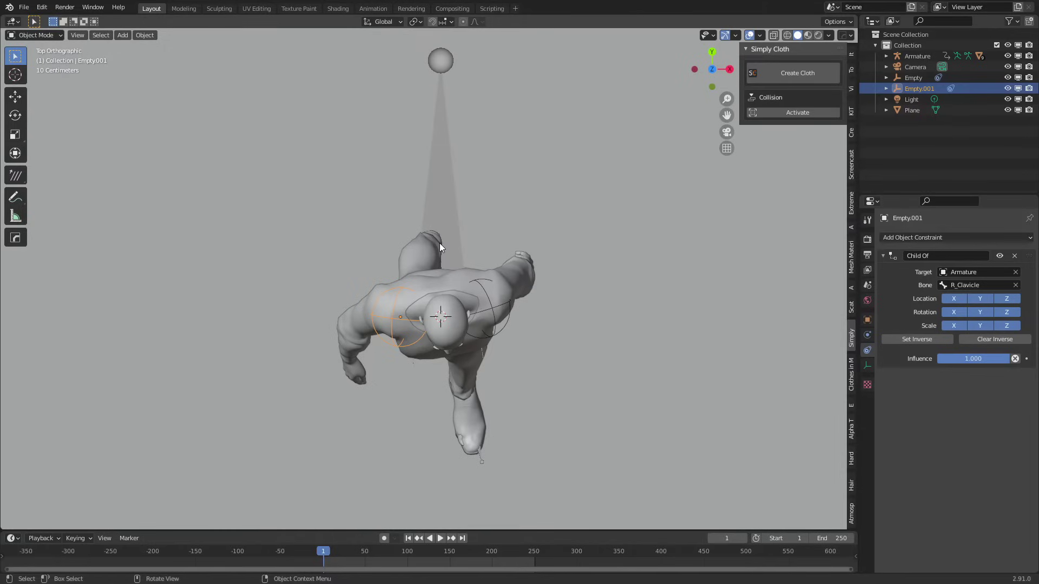
# Add a smaller plane, Plane.001, and raise it along Z to shoulder height behind the head
pyautogui.hotkey('shift', 'a')
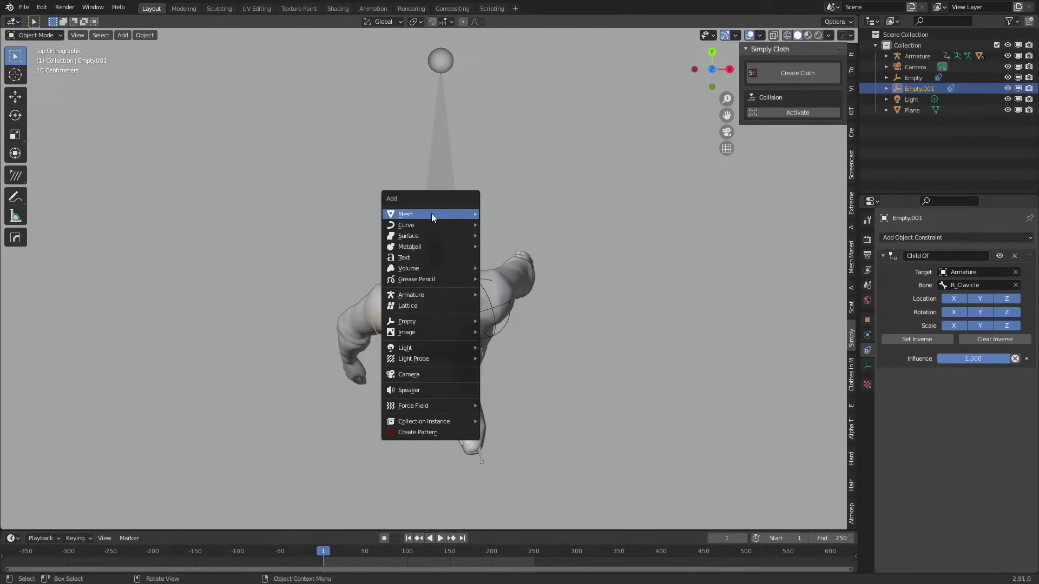
pyautogui.moveTo(430, 214)
pyautogui.click(502, 215)
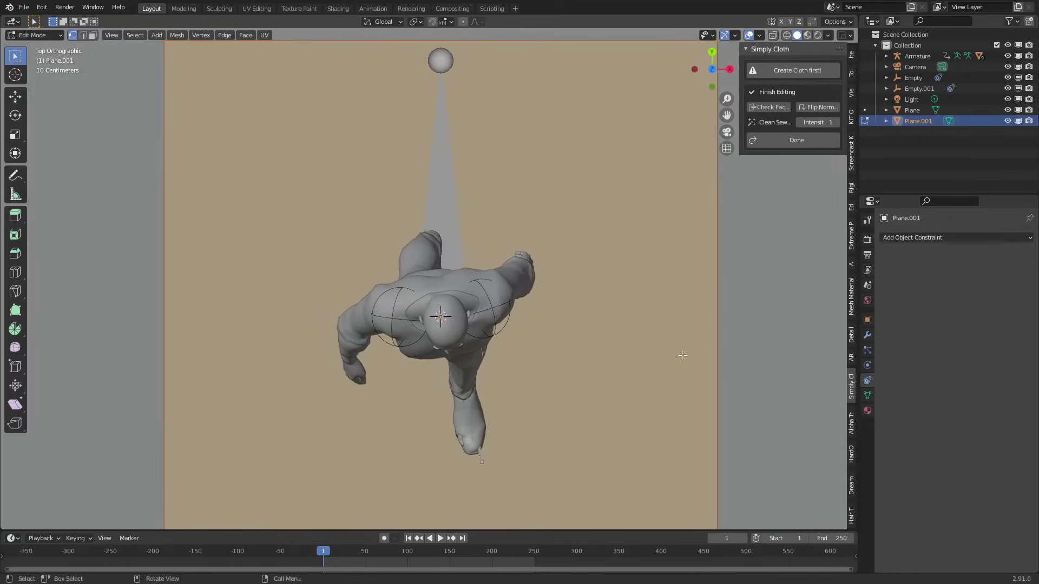
pyautogui.press('s')
pyautogui.click(519, 335)
pyautogui.press('g')
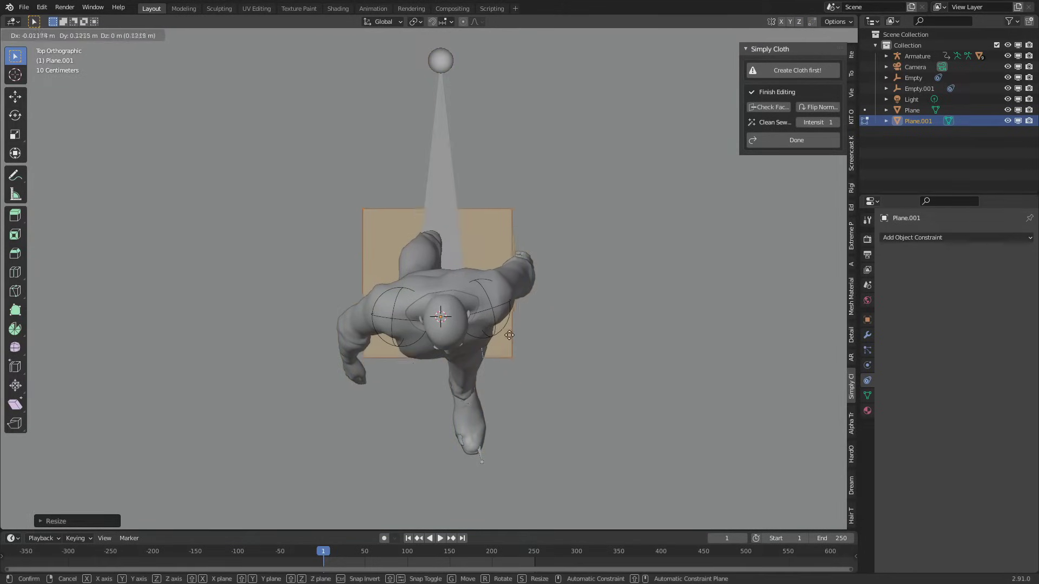
pyautogui.click(514, 303)
pyautogui.moveTo(514, 304); pyautogui.dragTo(476, 227, button='middle')
pyautogui.press('g')
pyautogui.press('z')
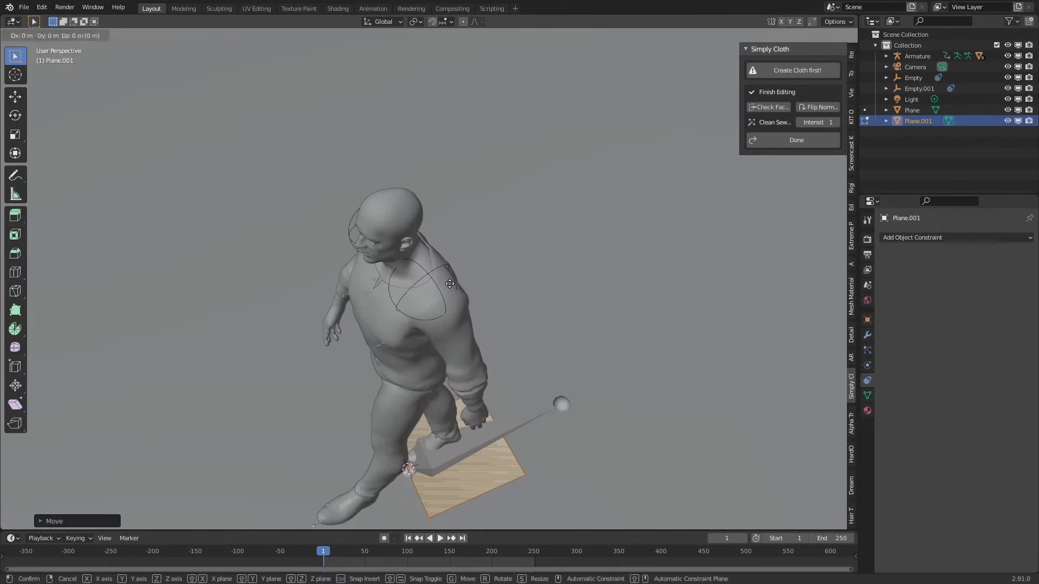
pyautogui.click(432, 98)
# In Edit Mode, shrink the plane to about 0.75 and tilt it across the shoulders
pyautogui.press('Tab')
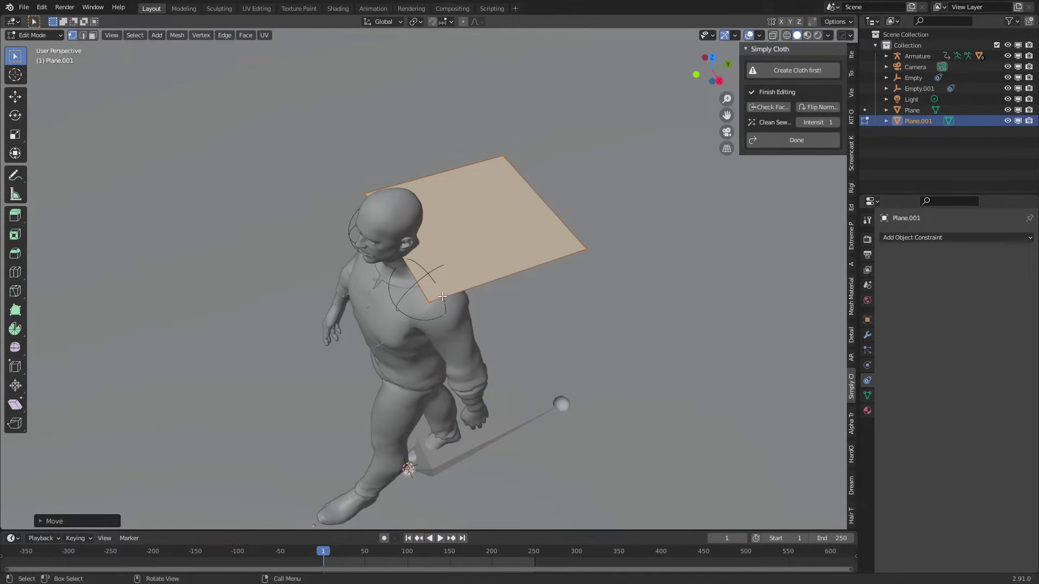
pyautogui.press('KP_7')
pyautogui.scroll(2, 445, 311)
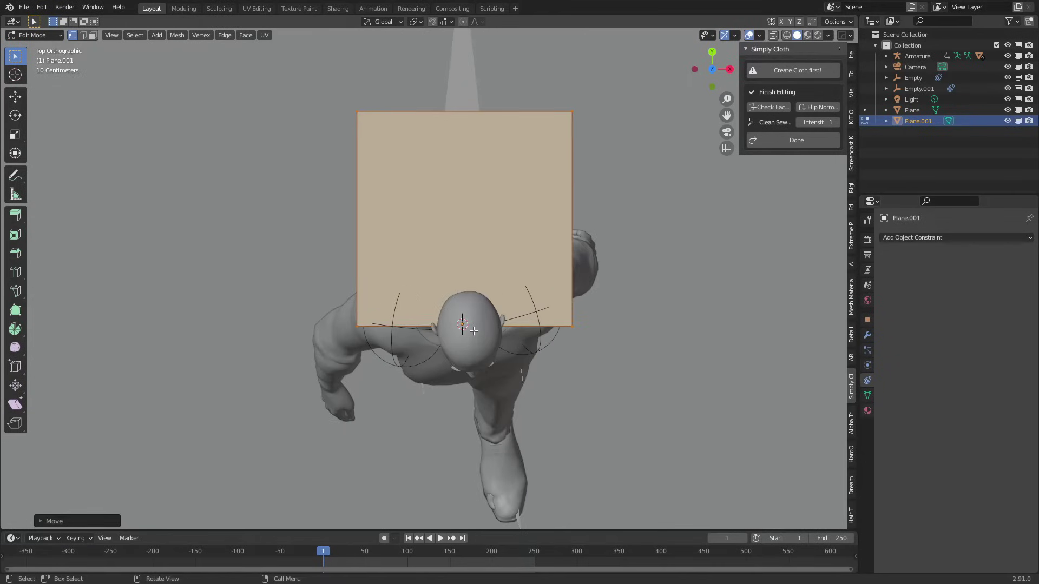
pyautogui.press('s')
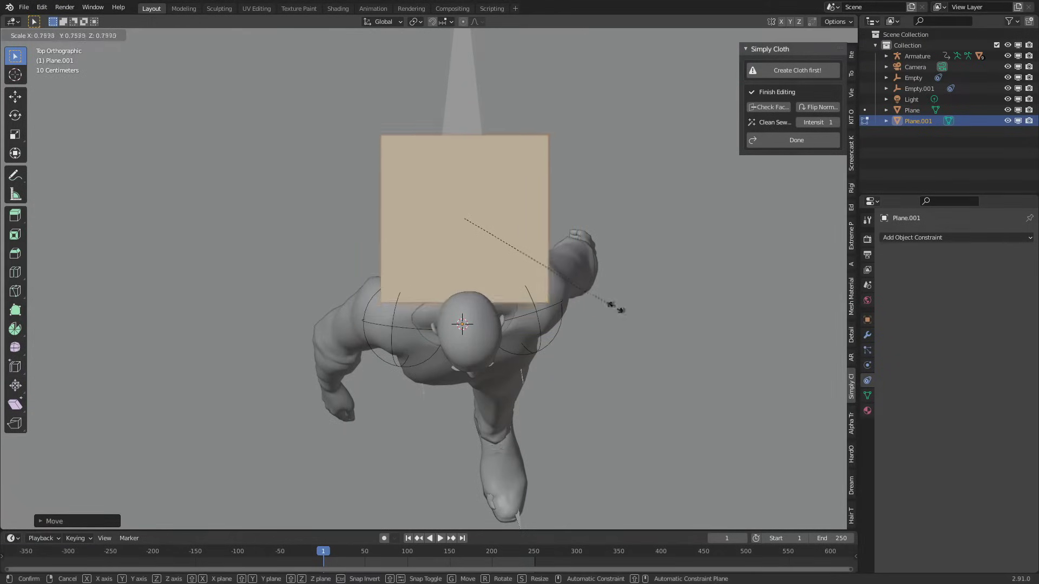
pyautogui.click(619, 308)
pyautogui.press('r')
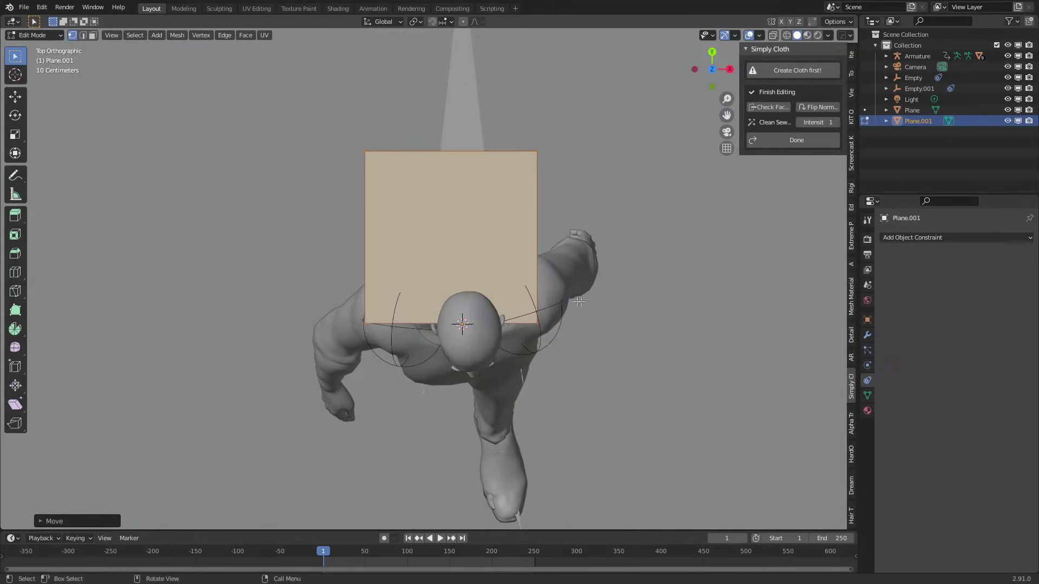
pyautogui.rightClick(603, 286)
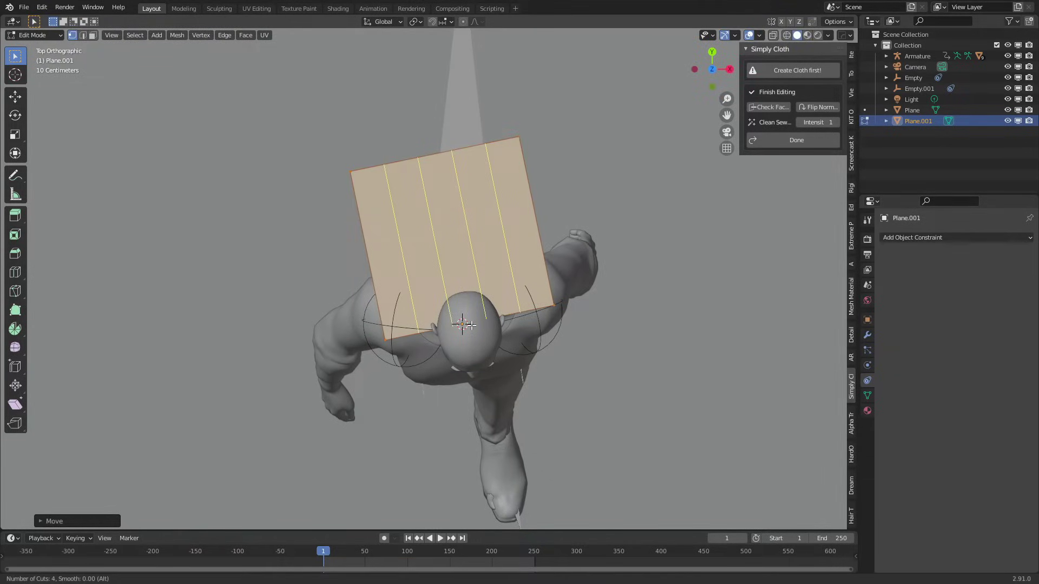
# Add four evenly spaced loop cuts, splitting the plane into five strips, and slide the edges
pyautogui.click(471, 325)
pyautogui.rightClick(470, 325)
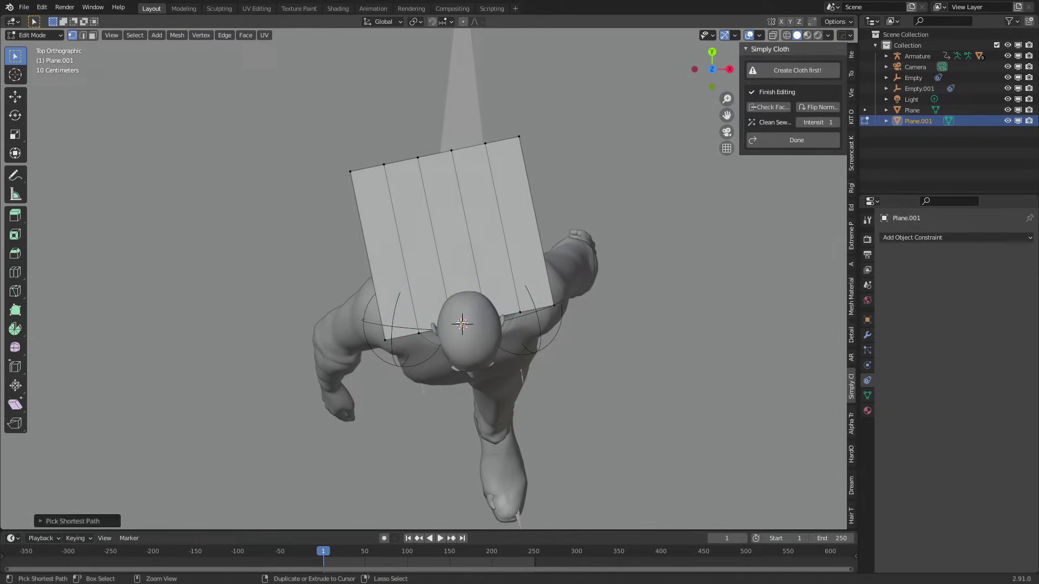
pyautogui.press('g')
pyautogui.press('g')
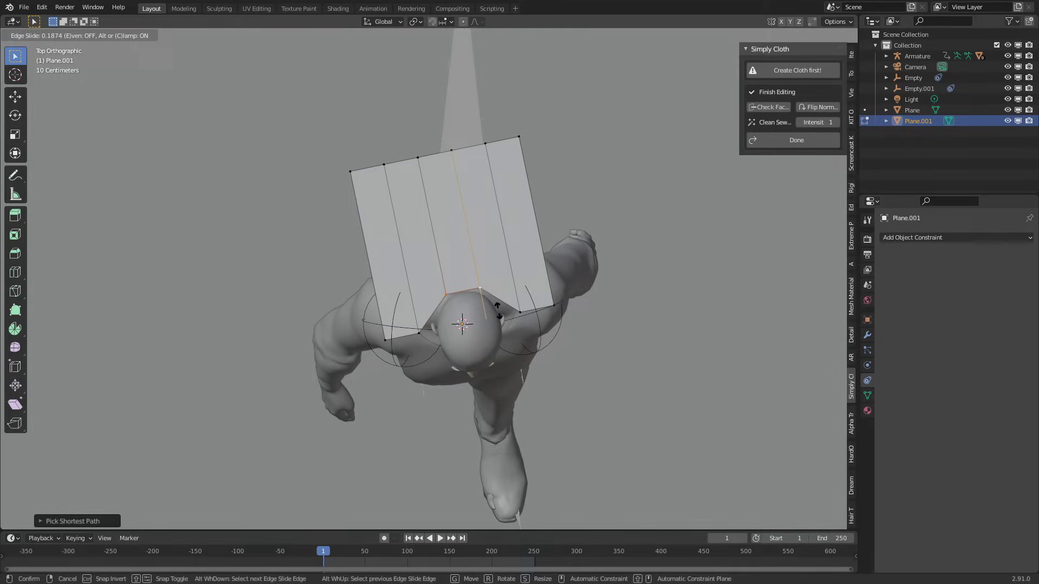
pyautogui.click(498, 311)
pyautogui.moveTo(498, 311); pyautogui.dragTo(300, 240, button='middle')
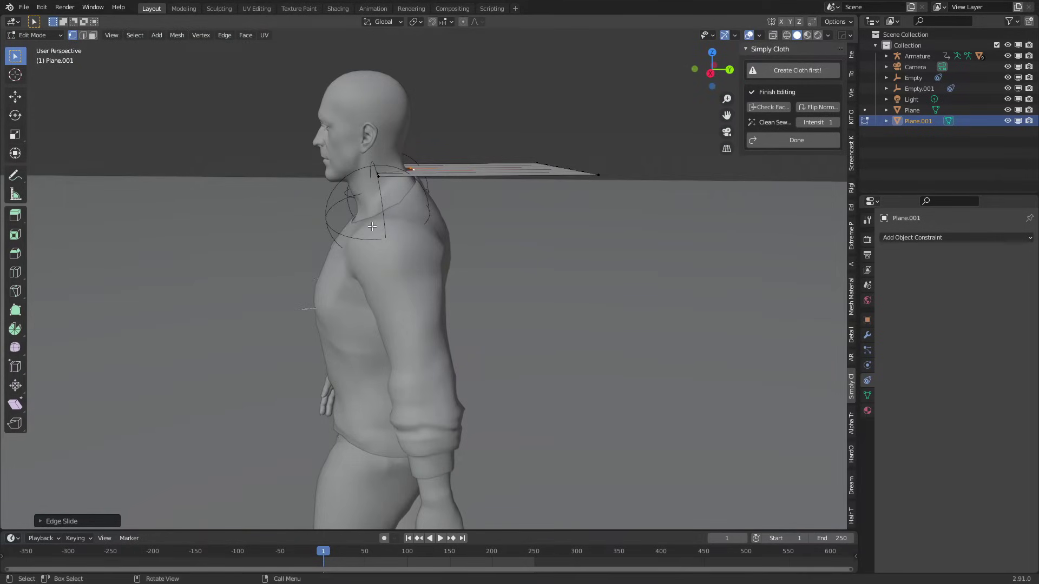
# Select the whole plane and lower it onto the shoulders in side view
pyautogui.hotkey('ctrl', 'l')
pyautogui.press('KP_3')
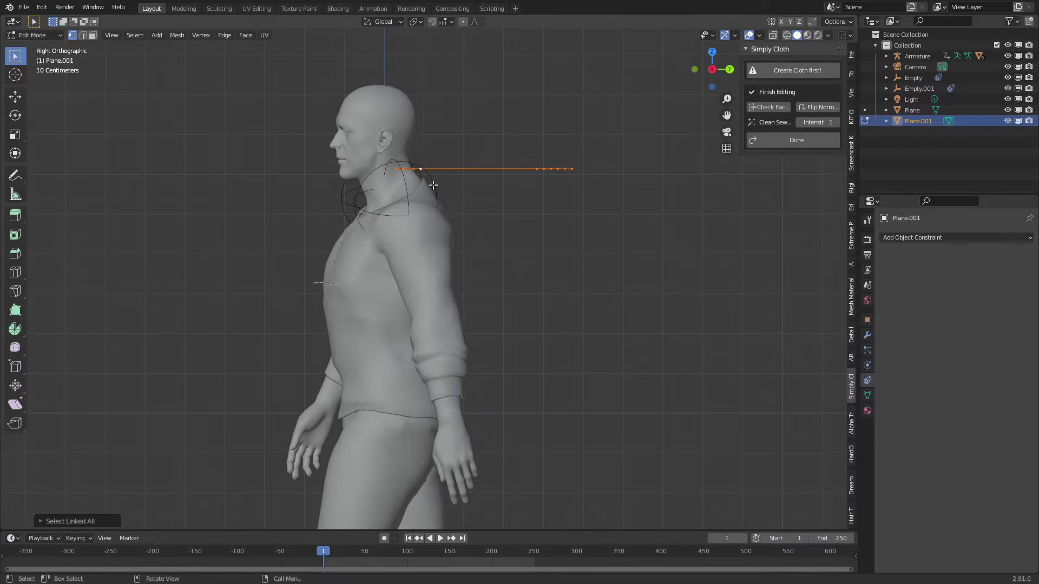
pyautogui.press('g')
pyautogui.click(461, 204)
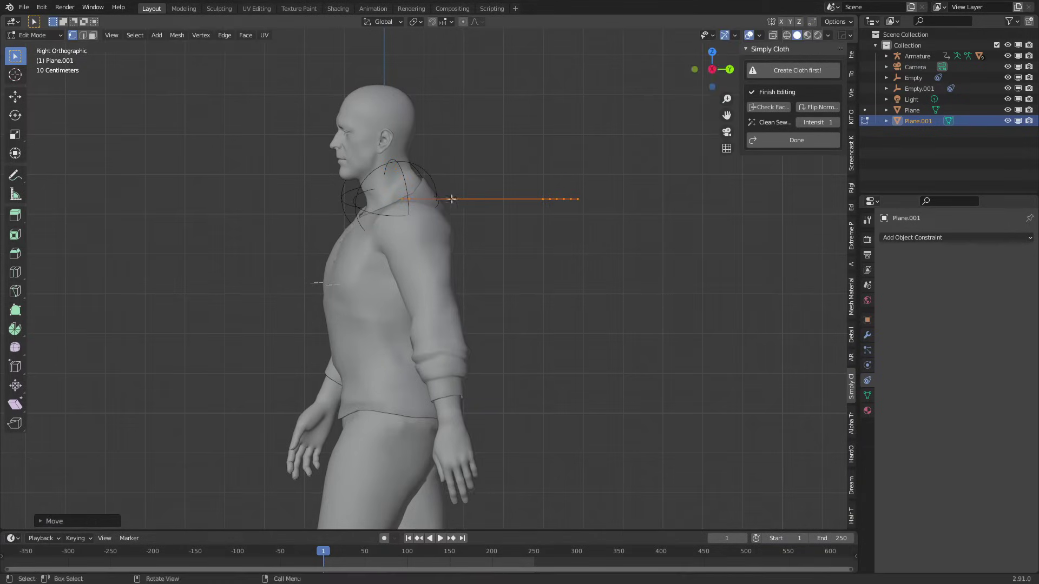
pyautogui.moveTo(461, 204)
pyautogui.mouseDown(button='middle')
pyautogui.moveTo(442, 295)
pyautogui.moveTo(370, 301)
pyautogui.moveTo(402, 222)
pyautogui.mouseUp(button='middle')
# Drop the front vertices along Z so they rest on both shoulders
pyautogui.hotkey('shift', 'z')
pyautogui.click(402, 222)
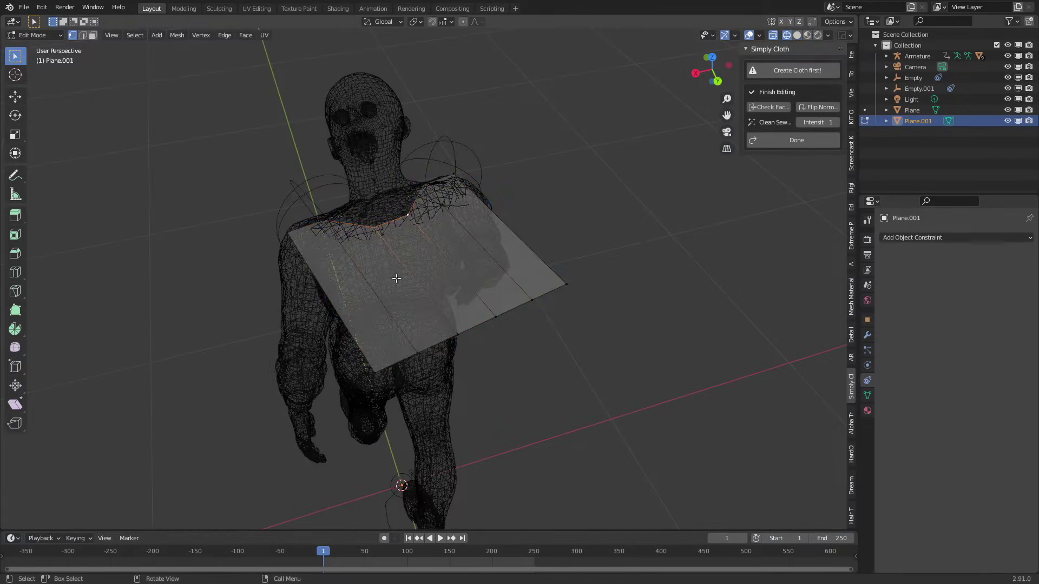
pyautogui.hotkey('shift', 'z')
pyautogui.hotkey('alt', 'z')
pyautogui.press('g')
pyautogui.press('z')
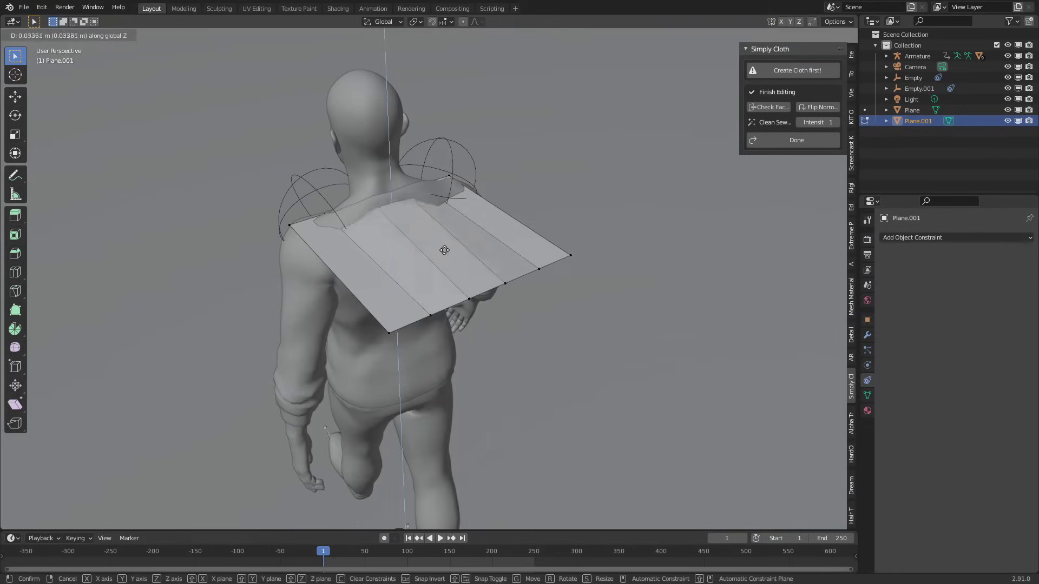
pyautogui.click(443, 246)
pyautogui.moveTo(332, 220); pyautogui.dragTo(425, 231, button='middle')
pyautogui.press('g')
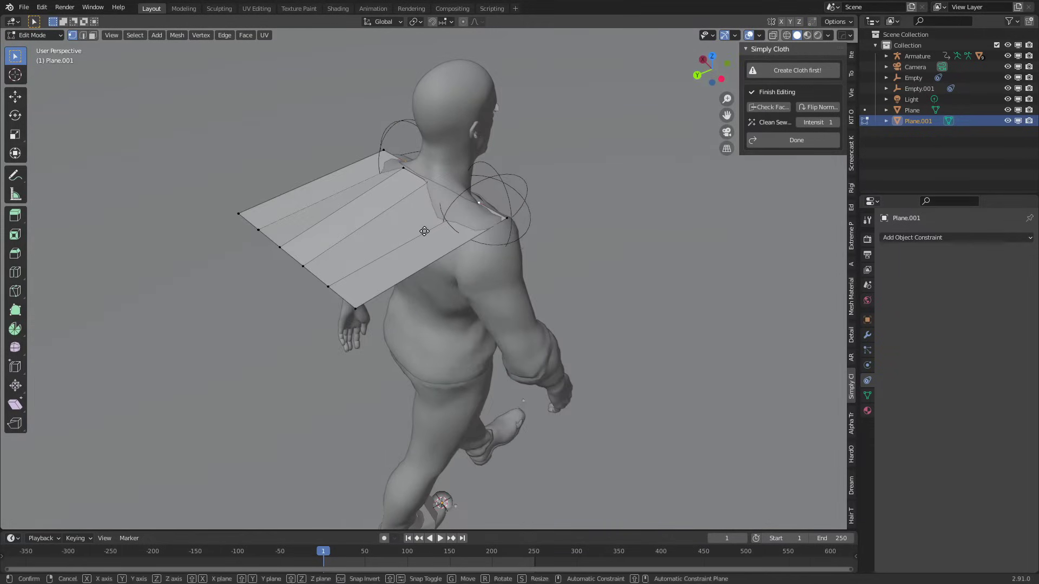
pyautogui.press('z')
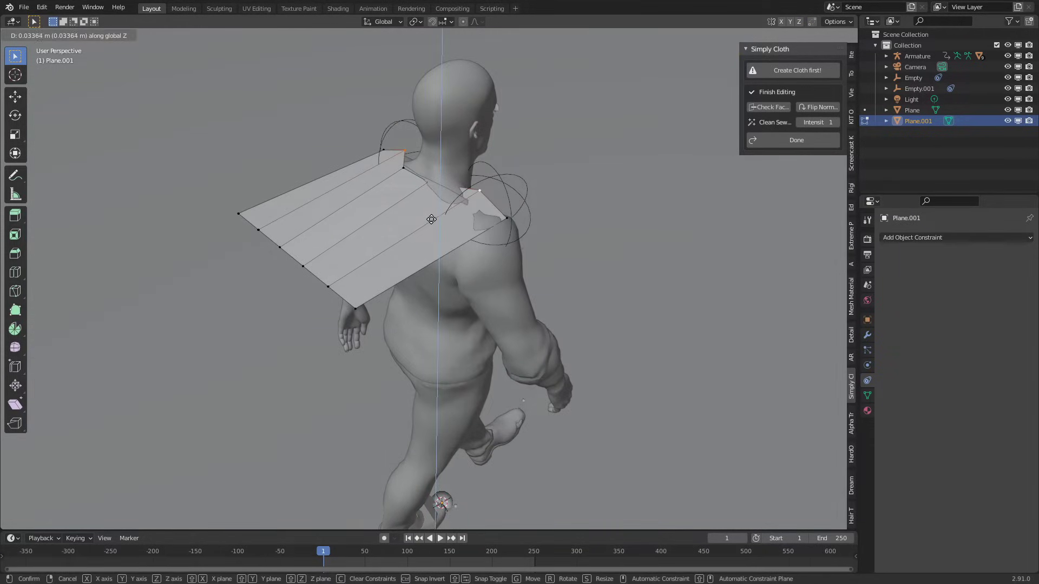
pyautogui.click(432, 219)
pyautogui.moveTo(432, 220); pyautogui.dragTo(444, 240, button='middle')
# Move the front vertices around the neck in top view and check the fit
pyautogui.press('KP_7')
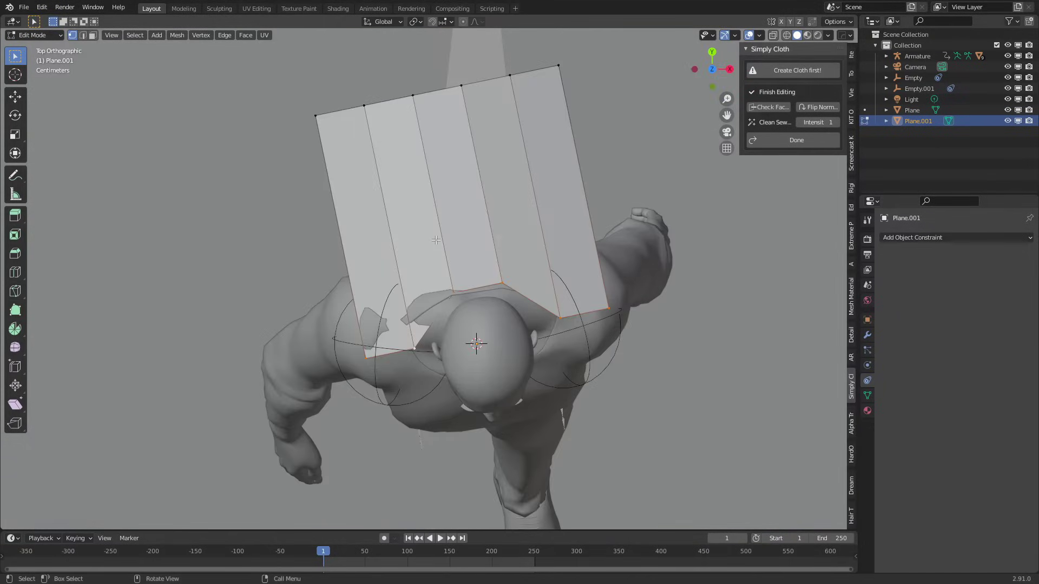
pyautogui.press('g')
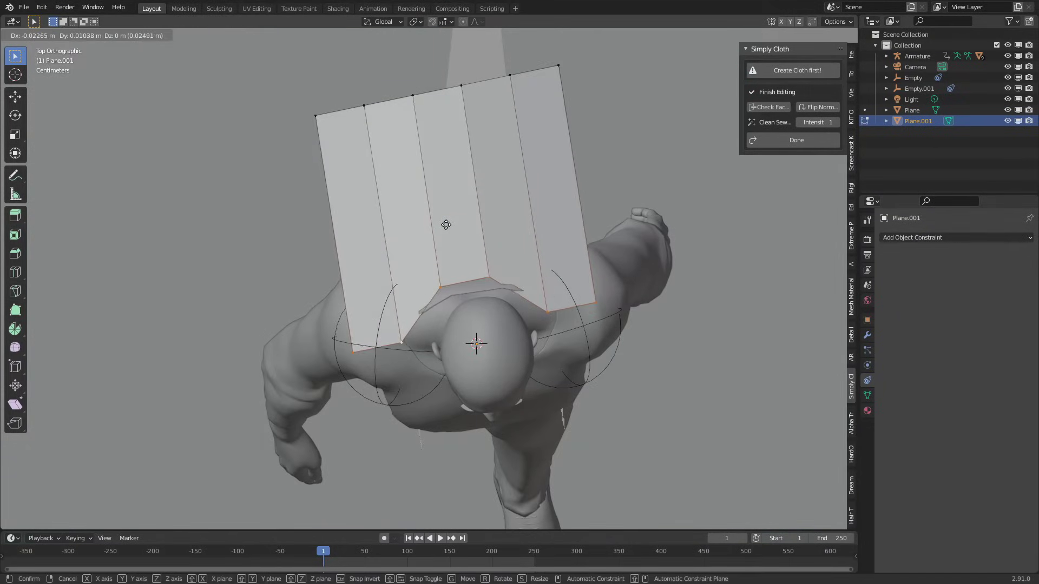
pyautogui.click(446, 224)
pyautogui.moveTo(446, 225); pyautogui.dragTo(459, 314, button='middle')
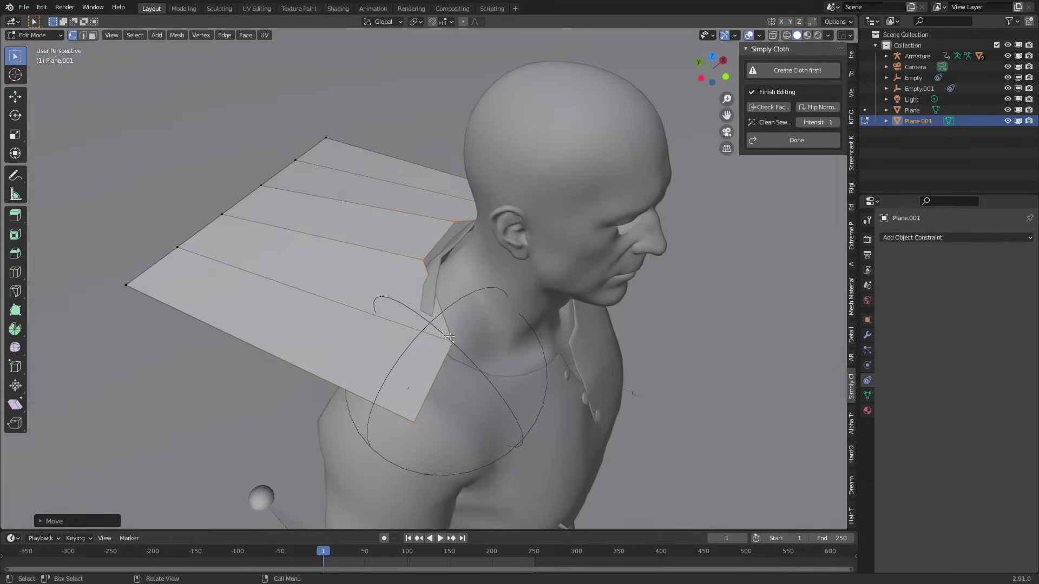
pyautogui.moveTo(271, 349); pyautogui.dragTo(220, 356, button='middle')
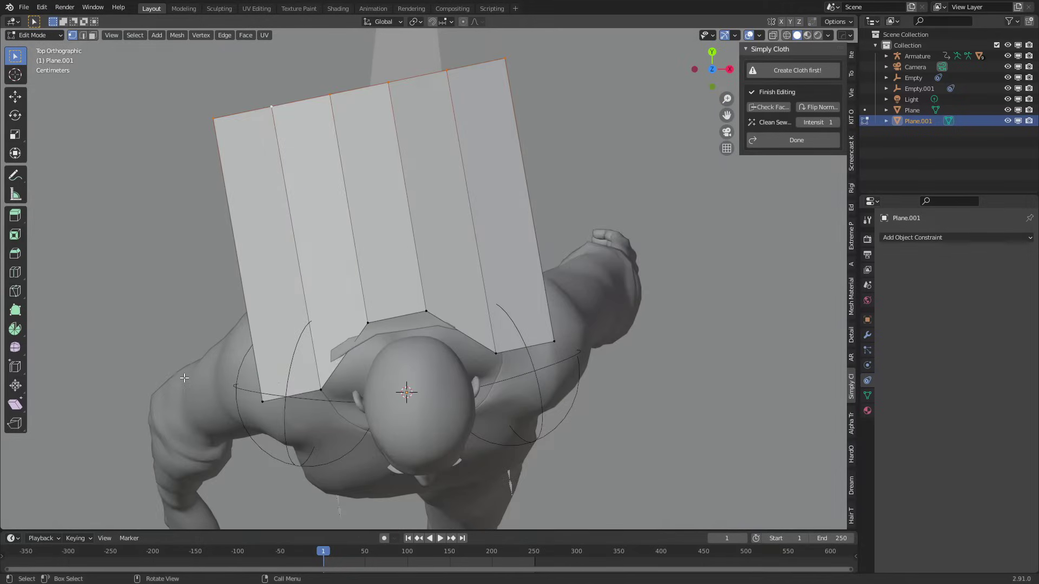
pyautogui.scroll(-7, 184, 378)
# Lengthen the cape and widen its far edge into a long flared strip
pyautogui.press('g')
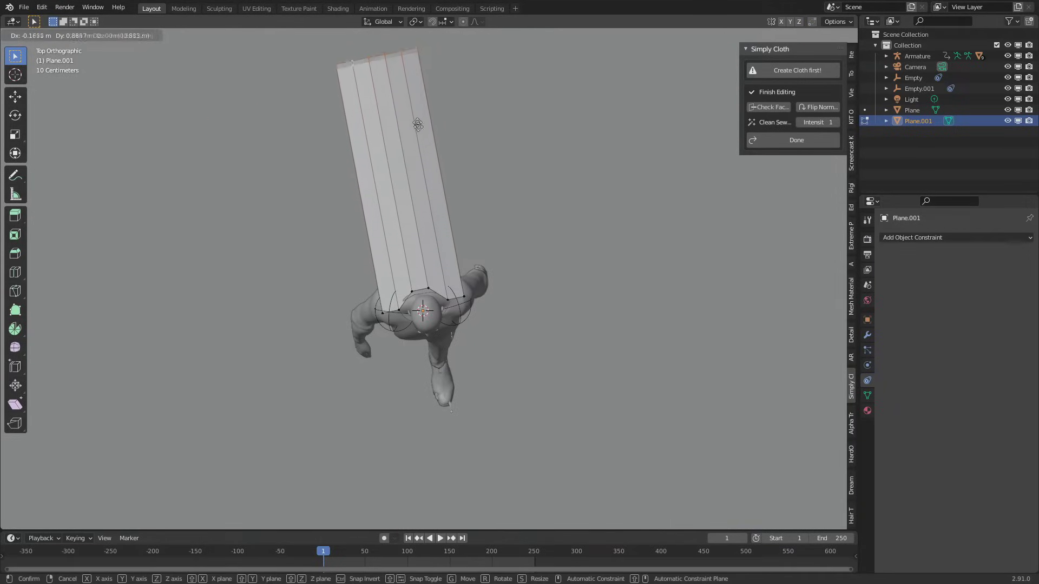
pyautogui.click(418, 128)
pyautogui.press('s')
pyautogui.click(552, 273)
pyautogui.scroll(1, 552, 272)
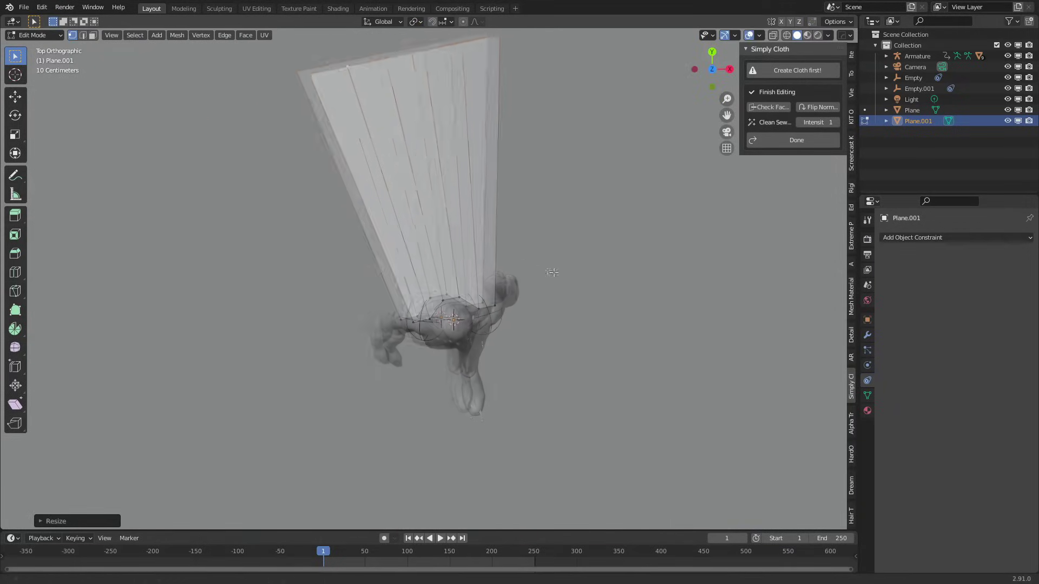
pyautogui.moveTo(552, 272); pyautogui.dragTo(405, 220, button='middle')
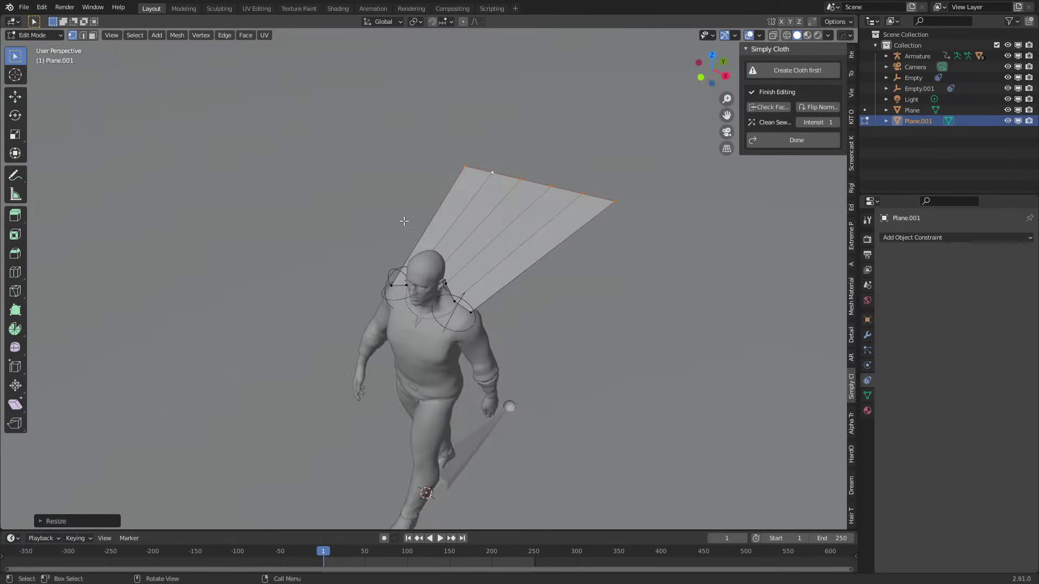
pyautogui.press('KP_7')
pyautogui.keyDown('shift'); pyautogui.moveTo(476, 178); pyautogui.dragTo(536, 281, button='middle'); pyautogui.keyUp('shift')
pyautogui.press('g')
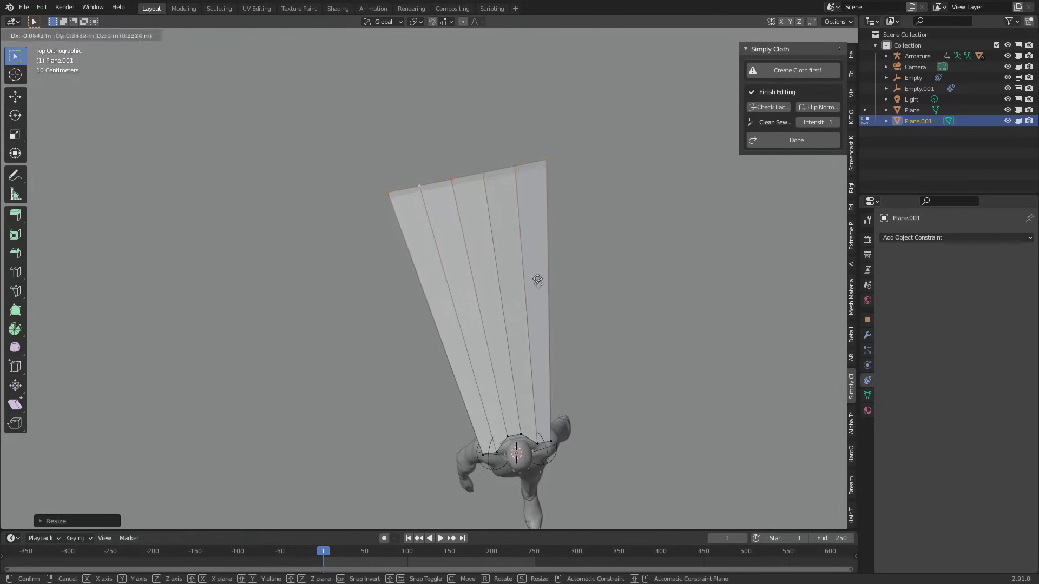
pyautogui.click(520, 237)
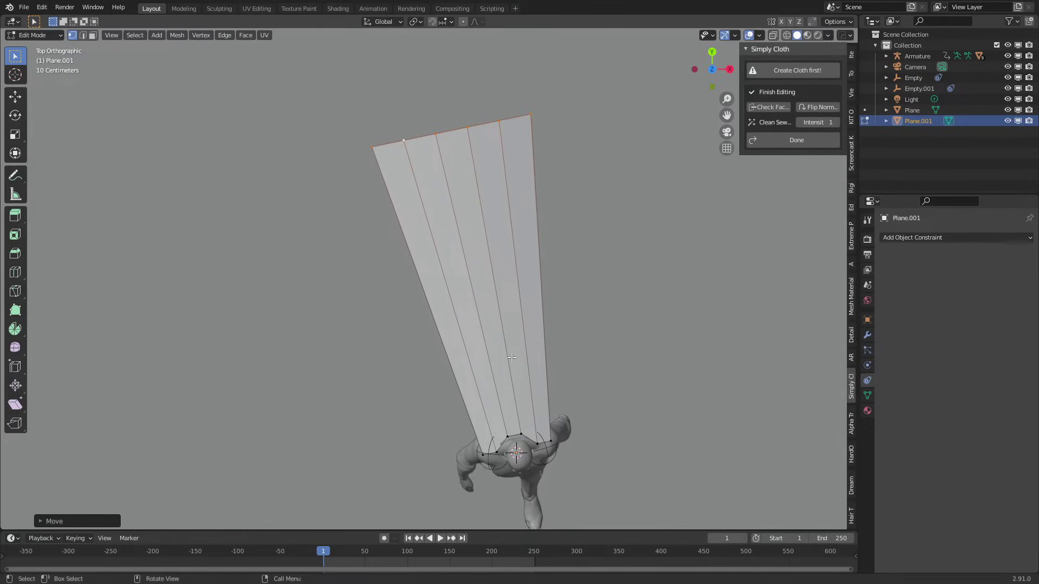
# Add 40 horizontal loop cuts across the cape
pyautogui.hotkey('ctrl', 'r')
pyautogui.scroll(20, 530, 386)
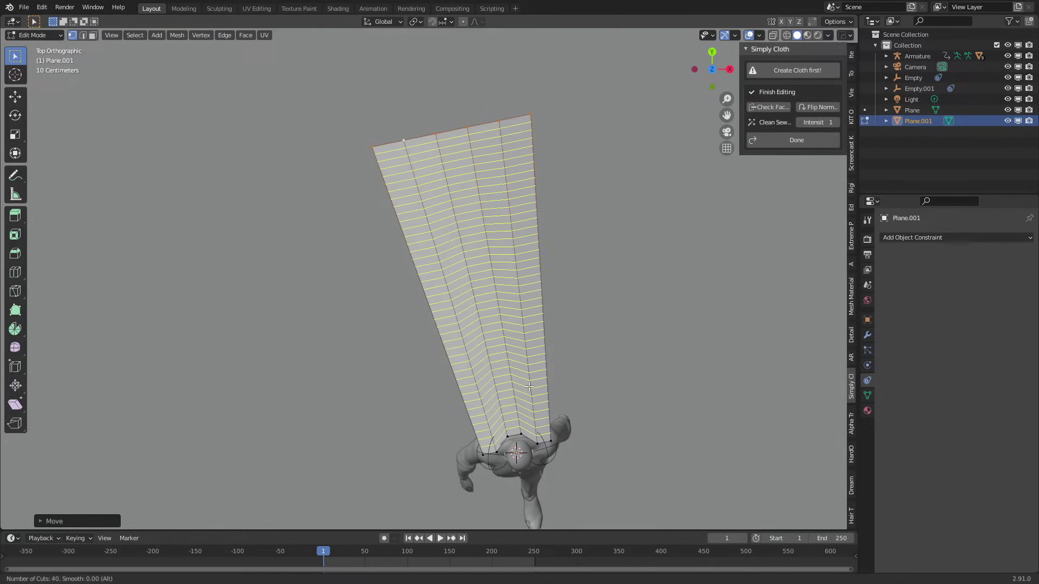
pyautogui.click(529, 386)
pyautogui.click(529, 384)
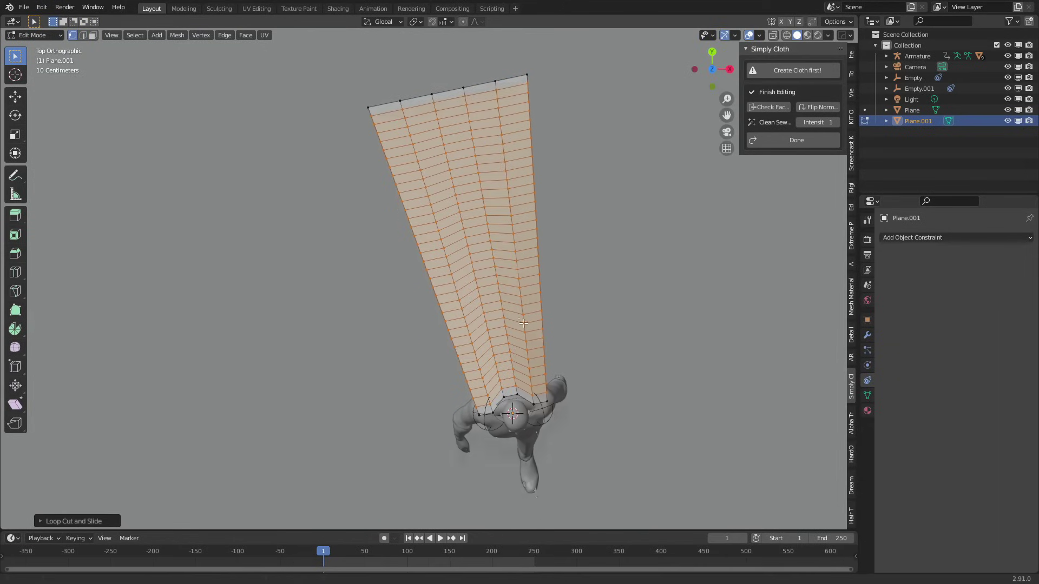
pyautogui.scroll(2, 512, 379)
# Select four vertical edge loops and bevel them to add extra vertical loops
pyautogui.press('2')
pyautogui.hotkey('alt', 'a')
pyautogui.keyDown('alt'); pyautogui.keyDown('shift'); pyautogui.click(522, 357); pyautogui.keyUp('shift'); pyautogui.keyUp('alt')
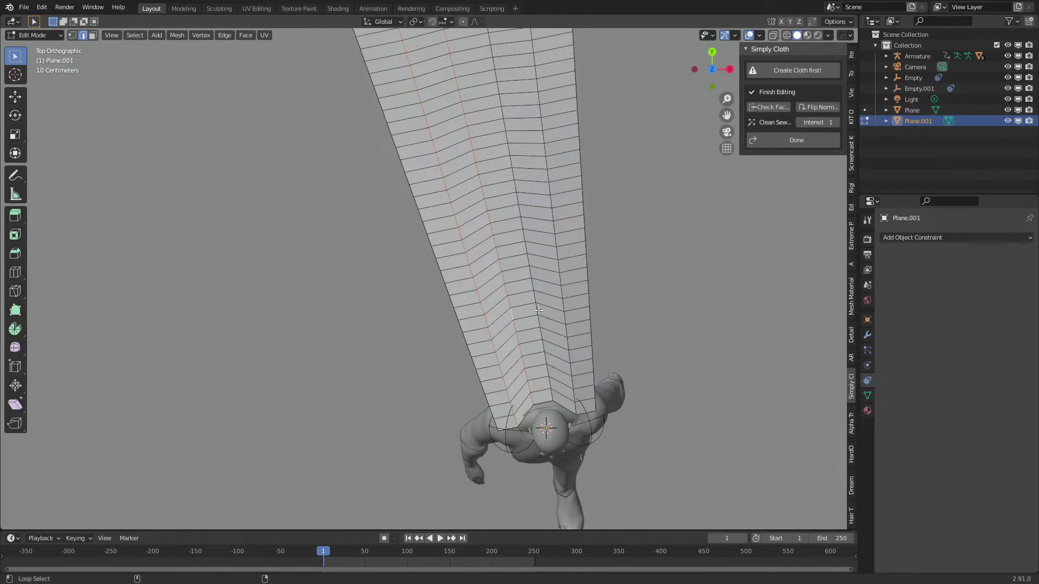
pyautogui.keyDown('alt'); pyautogui.keyDown('shift'); pyautogui.click(546, 357); pyautogui.keyUp('shift'); pyautogui.keyUp('alt')
pyautogui.keyDown('alt'); pyautogui.keyDown('shift'); pyautogui.click(570, 325); pyautogui.keyUp('shift'); pyautogui.keyUp('alt')
pyautogui.hotkey('ctrl', 'b')
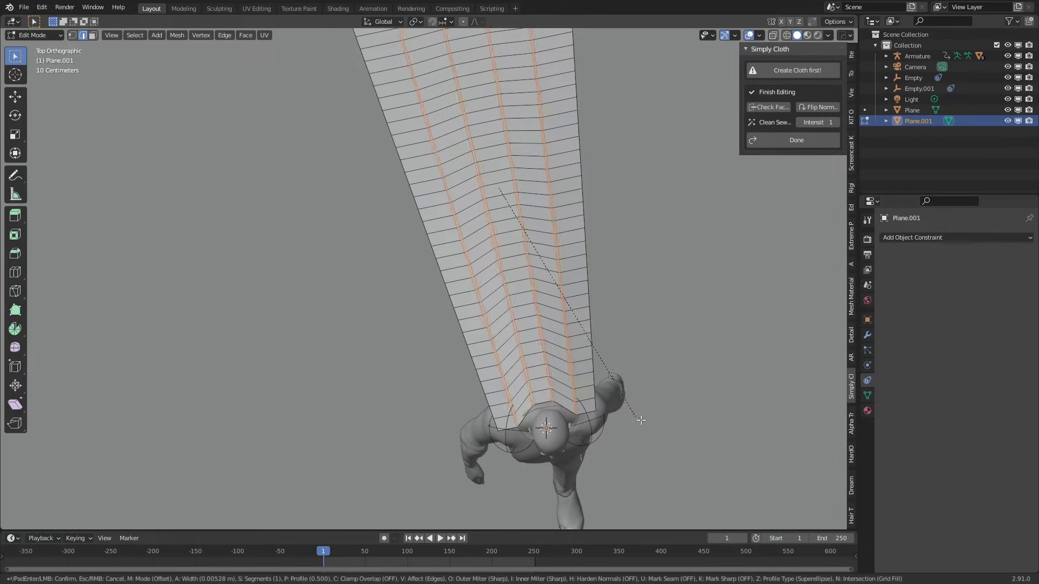
pyautogui.click(685, 425)
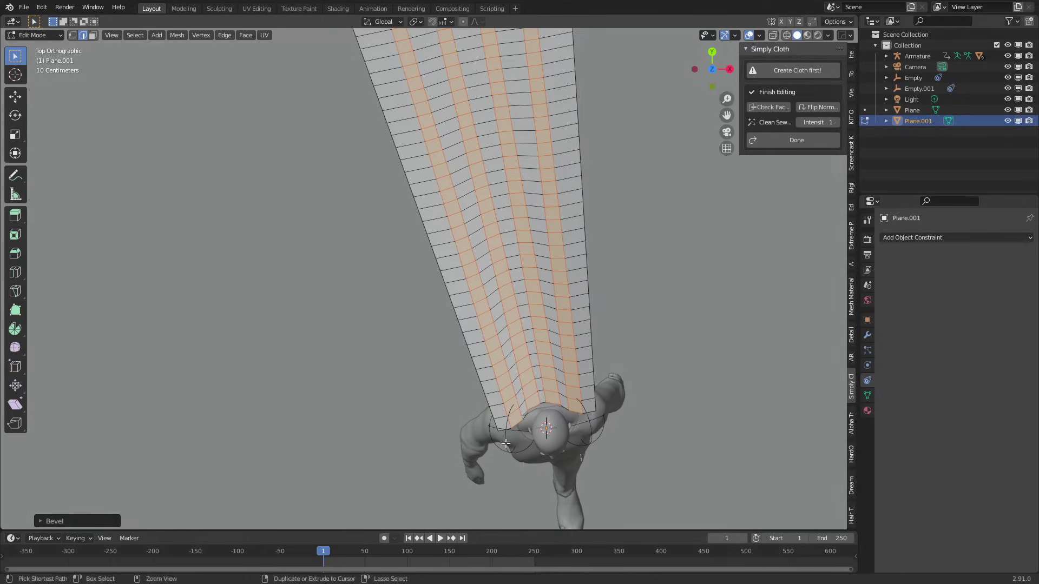
pyautogui.hotkey('alt', 'a')
# Add one more centered loop cut to the cape
pyautogui.hotkey('ctrl', 'r')
pyautogui.click(583, 412)
pyautogui.rightClick(583, 413)
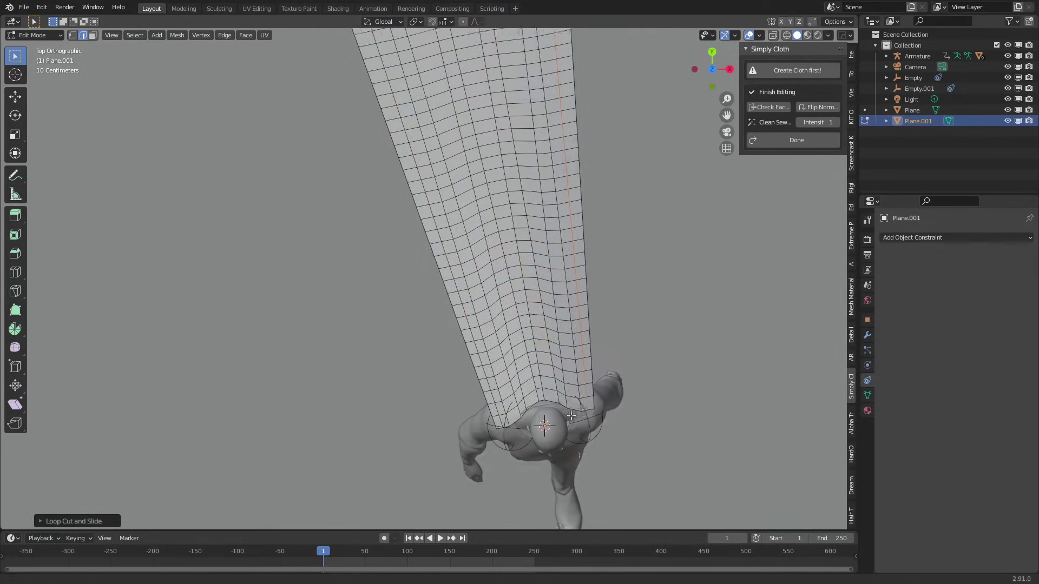
pyautogui.scroll(4, 543, 416)
pyautogui.scroll(-4, 543, 416)
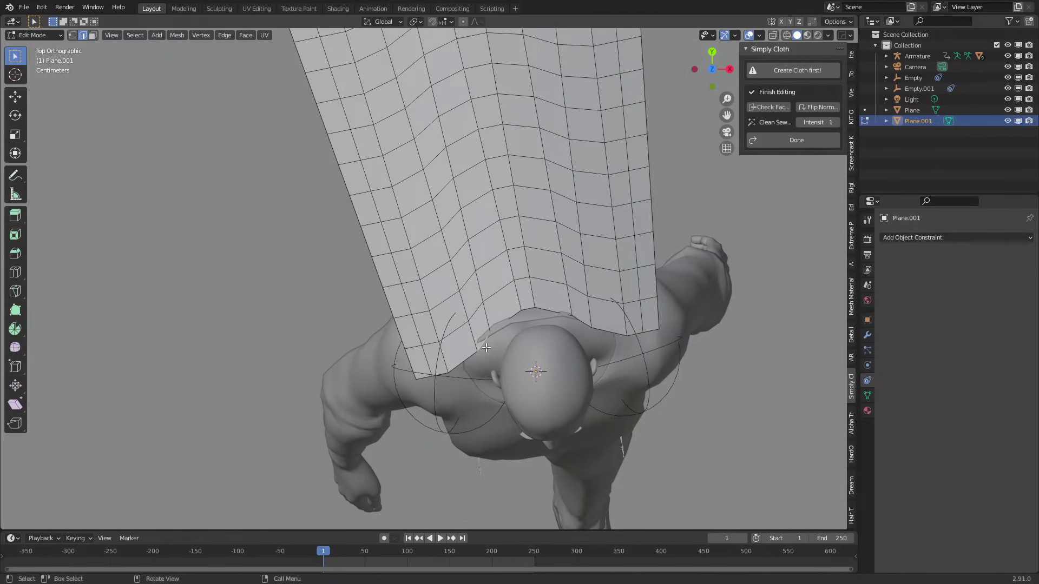
# Reshape the cape's lower edge vertices around the shoulders, then return to Object Mode
pyautogui.moveTo(487, 348); pyautogui.dragTo(449, 284)
pyautogui.press('1')
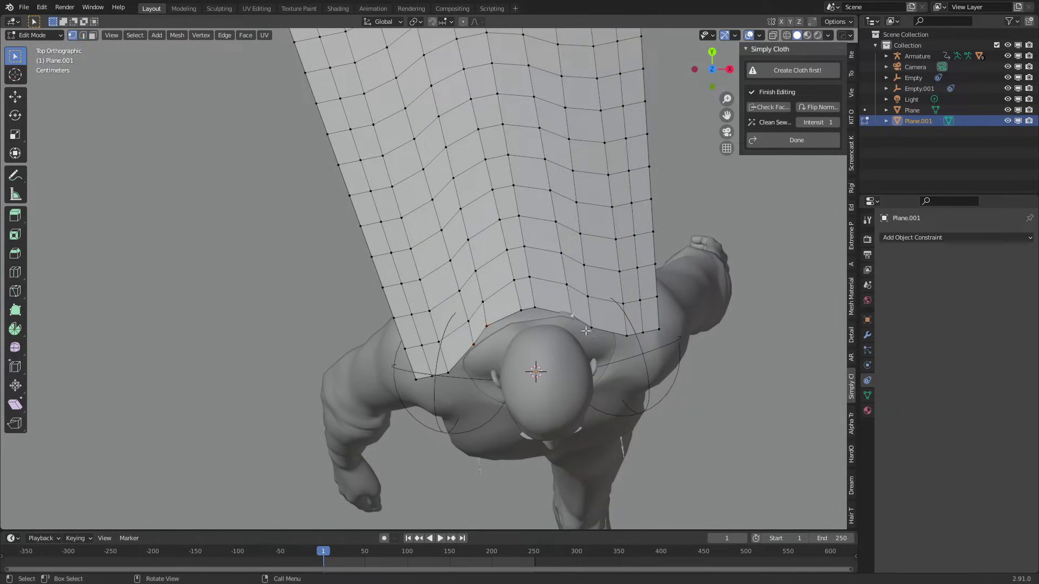
pyautogui.moveTo(586, 330); pyautogui.dragTo(601, 307)
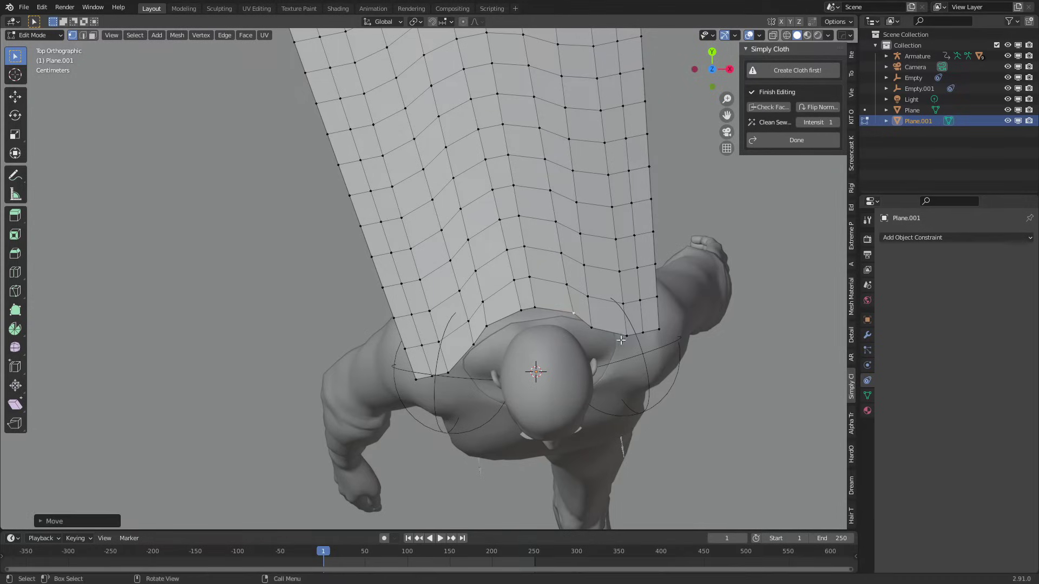
pyautogui.moveTo(621, 341); pyautogui.dragTo(669, 331)
pyautogui.rightClick(669, 331)
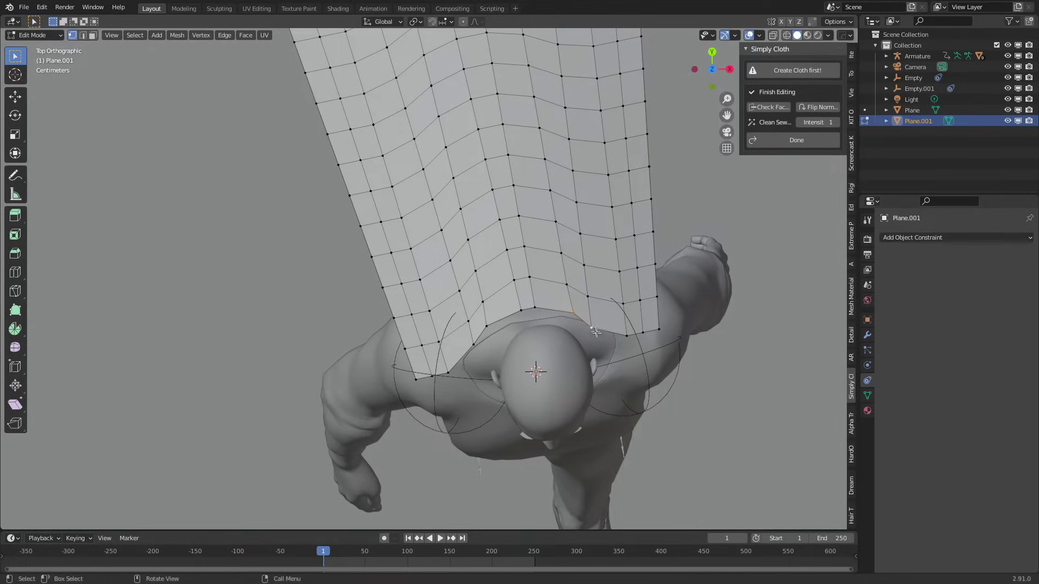
pyautogui.moveTo(597, 336); pyautogui.dragTo(591, 323)
pyautogui.moveTo(591, 323); pyautogui.dragTo(430, 231, button='middle')
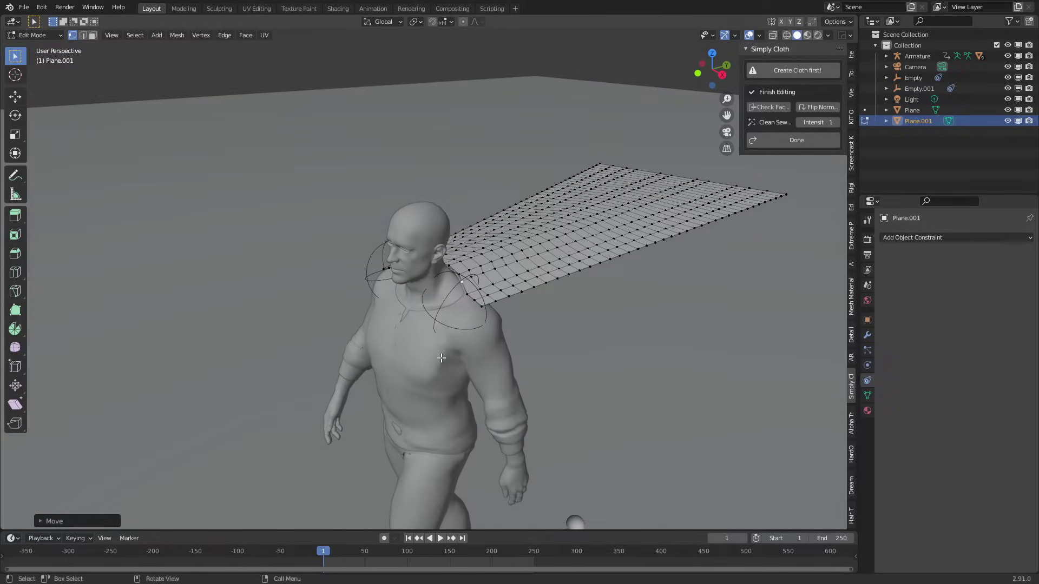
pyautogui.press('Tab')
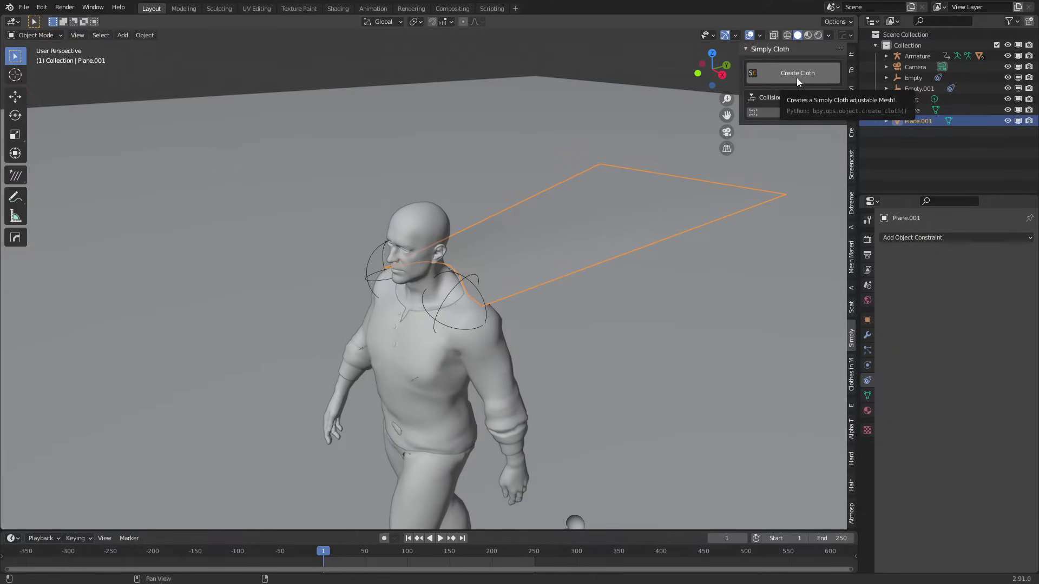
# Convert Plane.001 into the Simply Cloth object simply_cloth and view the shoulders from above
pyautogui.click(811, 76)
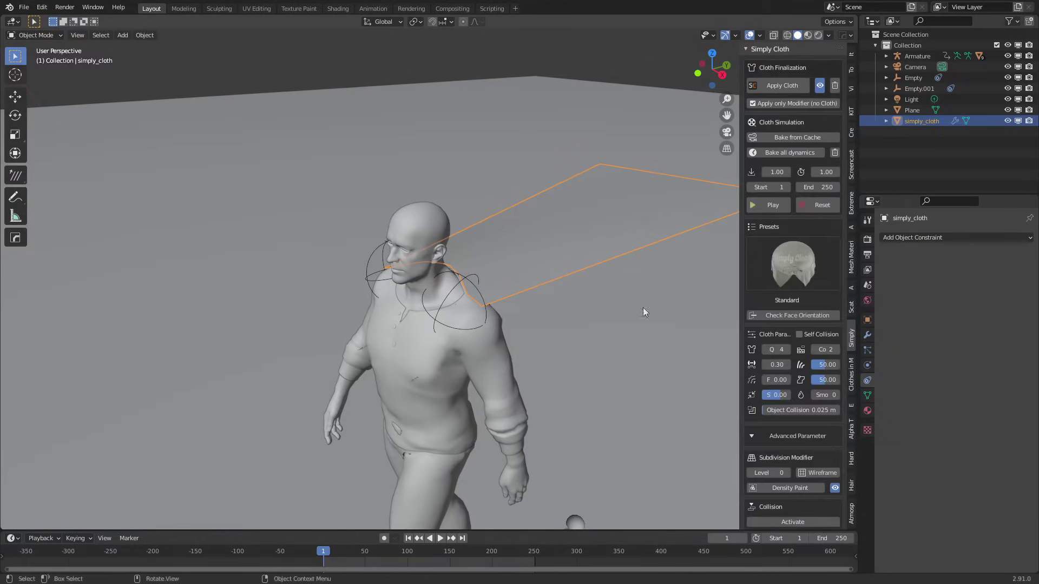
pyautogui.scroll(3, 512, 290)
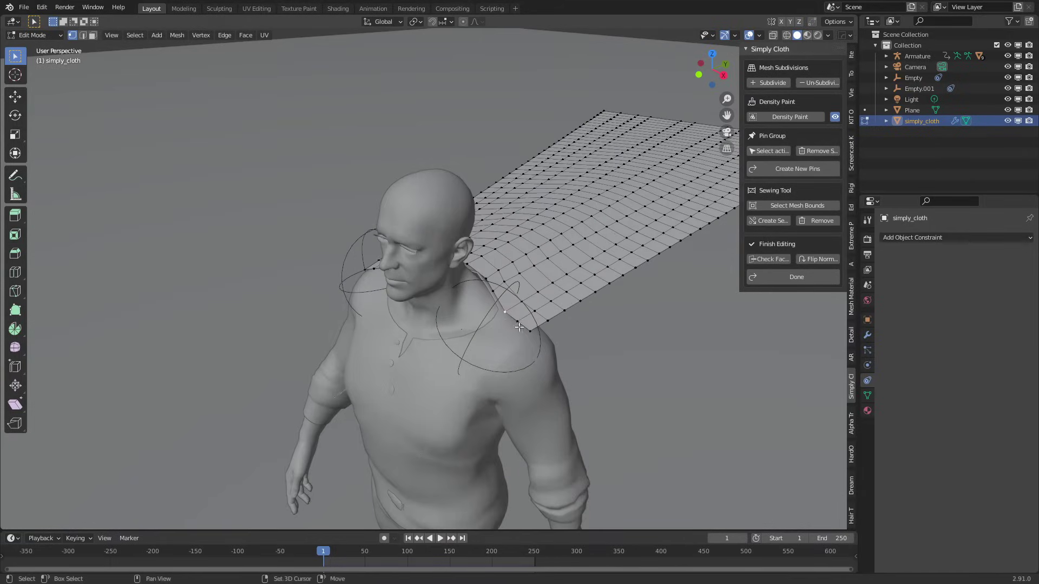
pyautogui.moveTo(581, 390); pyautogui.dragTo(507, 297, button='middle')
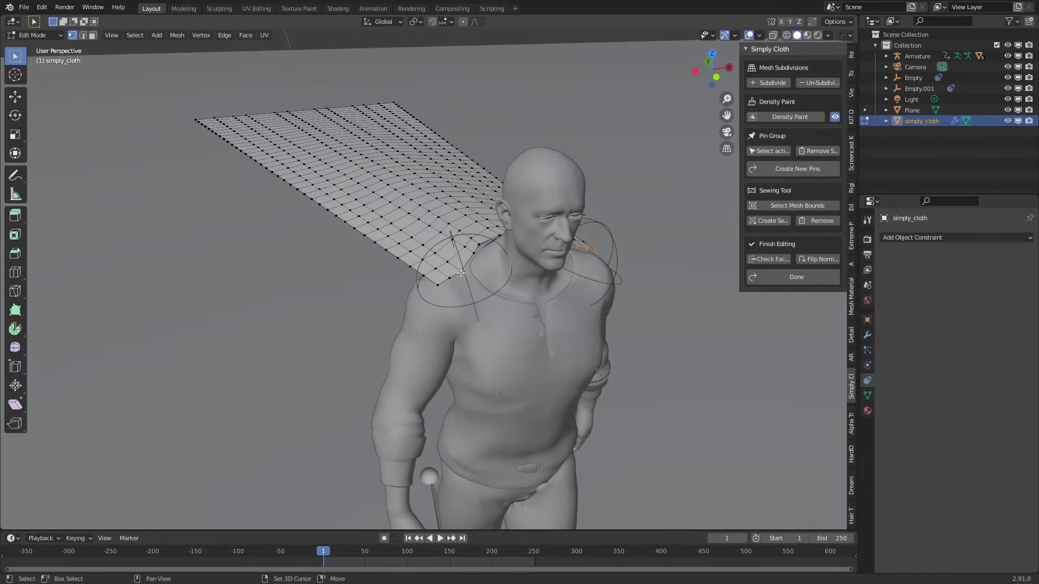
pyautogui.moveTo(437, 287); pyautogui.dragTo(449, 281, button='middle')
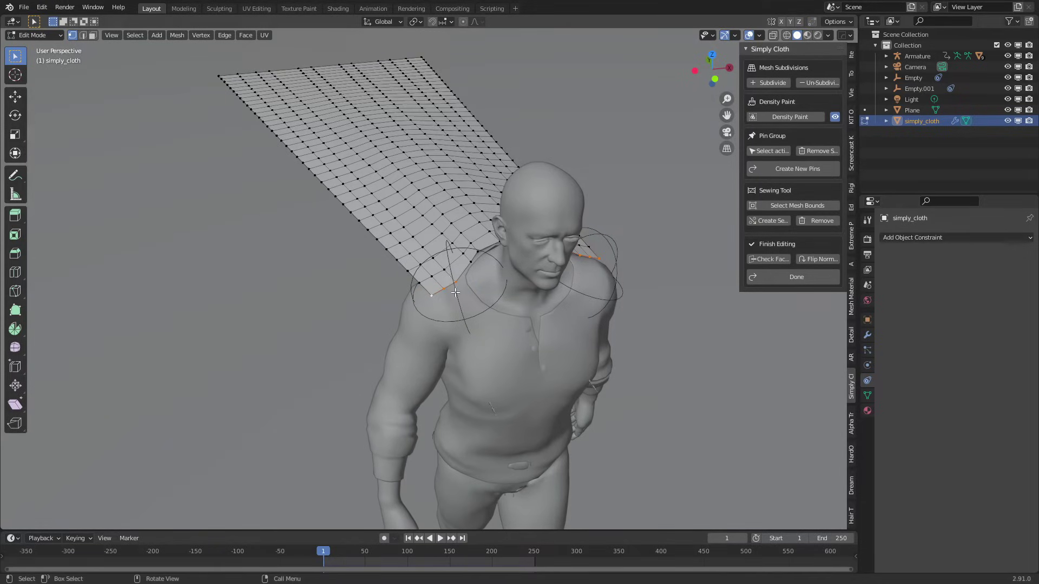
# Create the SimplyPin pin group and add a vertex group for the right shoulder path
pyautogui.click(806, 172)
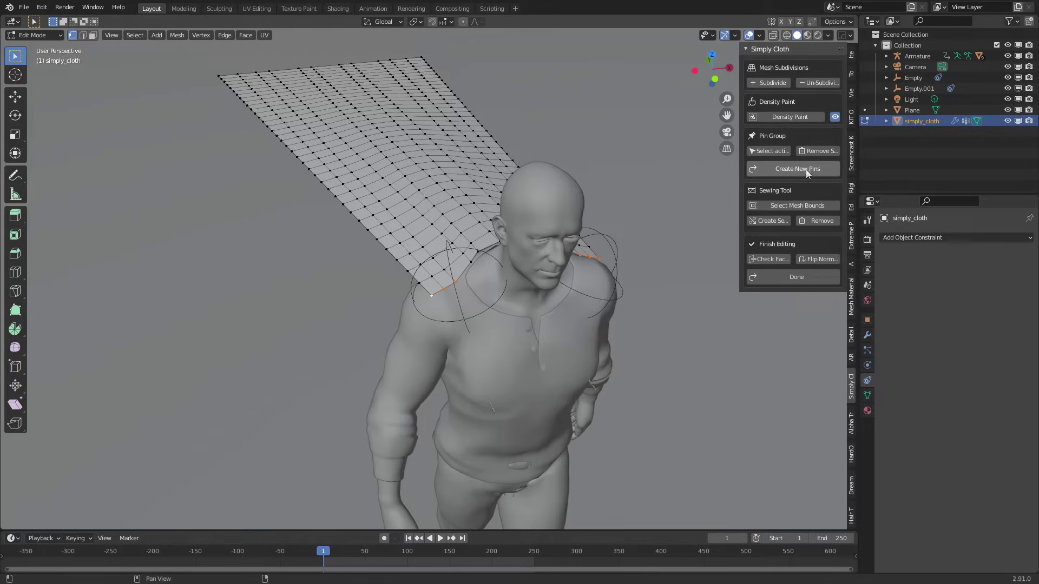
pyautogui.click(868, 400)
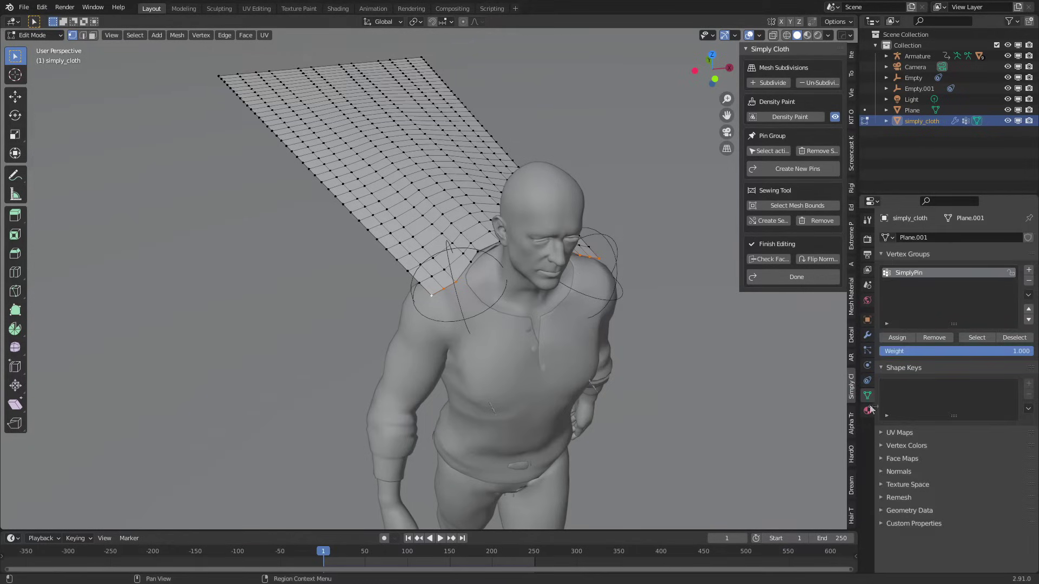
pyautogui.click(432, 295)
pyautogui.keyDown('ctrl'); pyautogui.click(455, 281); pyautogui.keyUp('ctrl')
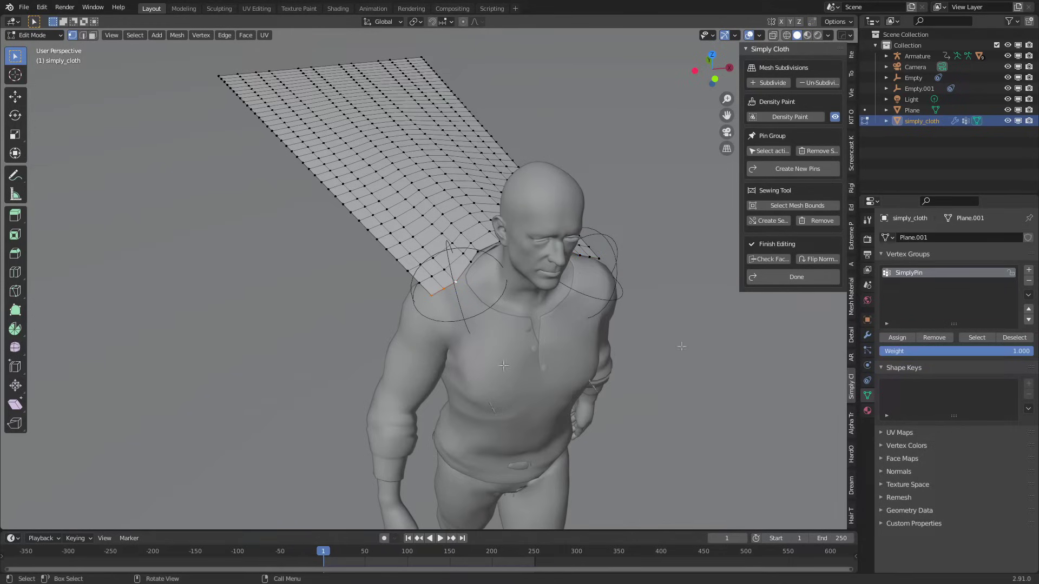
pyautogui.click(1028, 271)
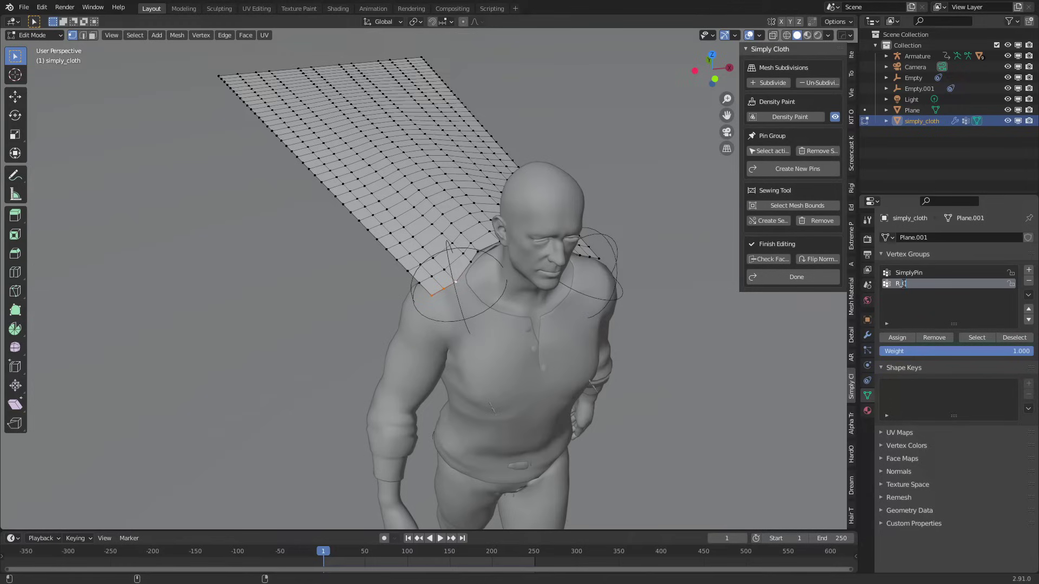
pyautogui.write('la')
# Add an L_Cla vertex group on the left shoulder edge and finish mesh editing
pyautogui.moveTo(606, 303); pyautogui.dragTo(563, 309, button='middle')
pyautogui.keyDown('shift'); pyautogui.click(578, 318); pyautogui.keyUp('shift')
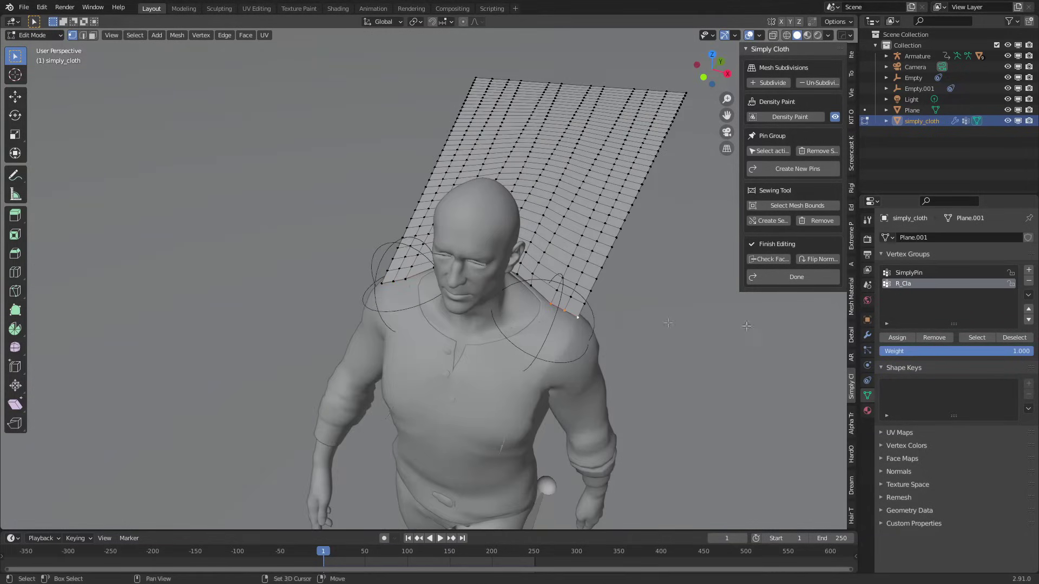
pyautogui.click(1029, 270)
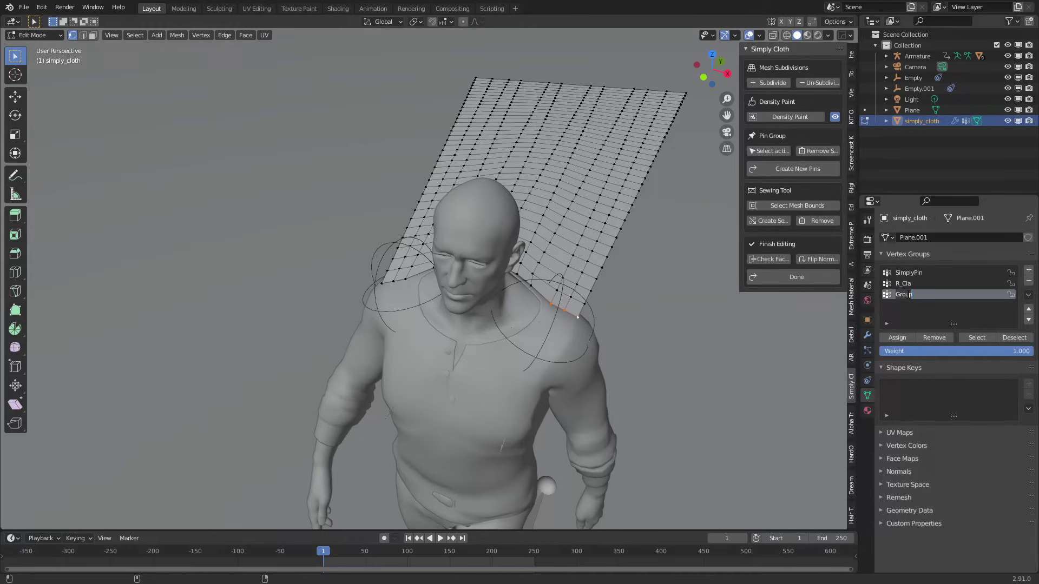
pyautogui.write('L_Cla')
pyautogui.press('Return')
pyautogui.click(796, 277)
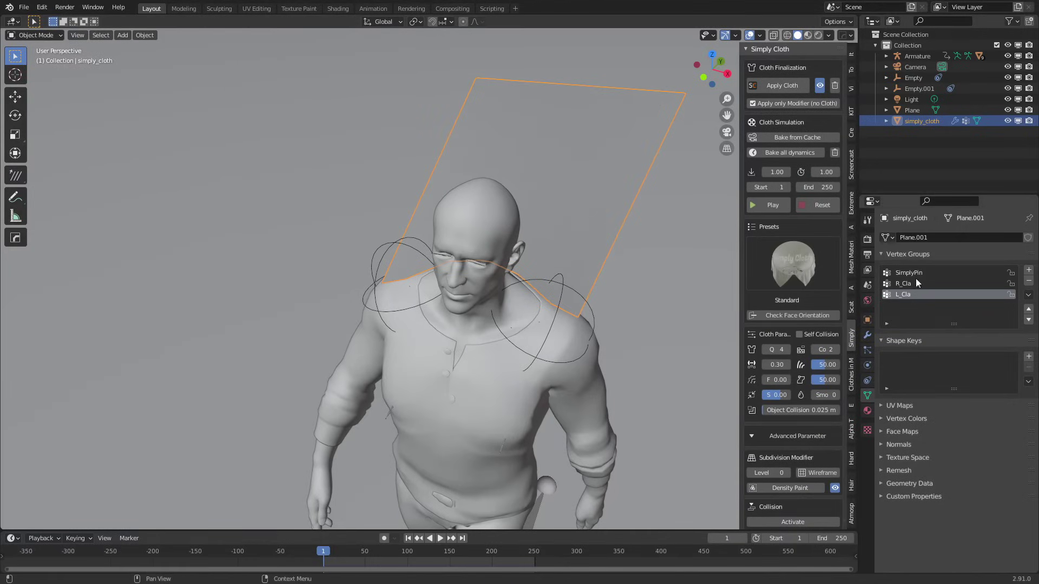
# In Edit Mode, clear the selection and select only the SimplyPin group's vertices
pyautogui.press('Tab')
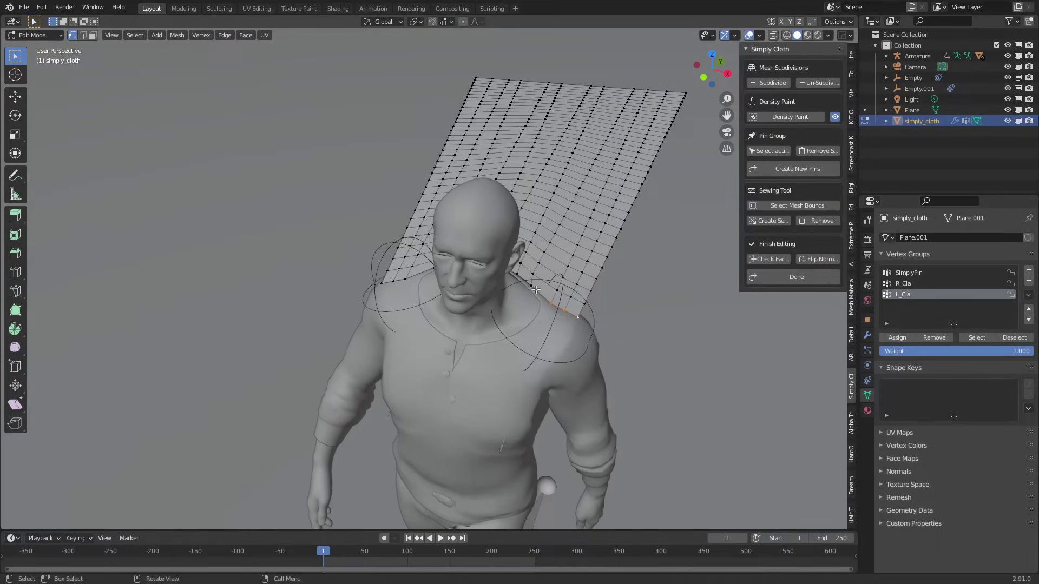
pyautogui.press('a')
pyautogui.hotkey('alt', 'a')
pyautogui.click(932, 273)
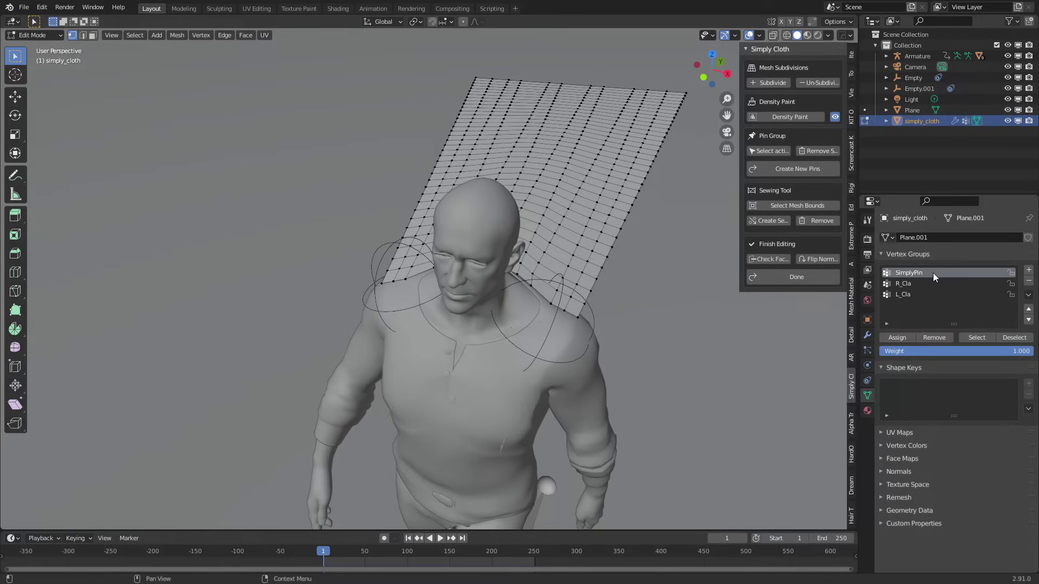
pyautogui.click(976, 337)
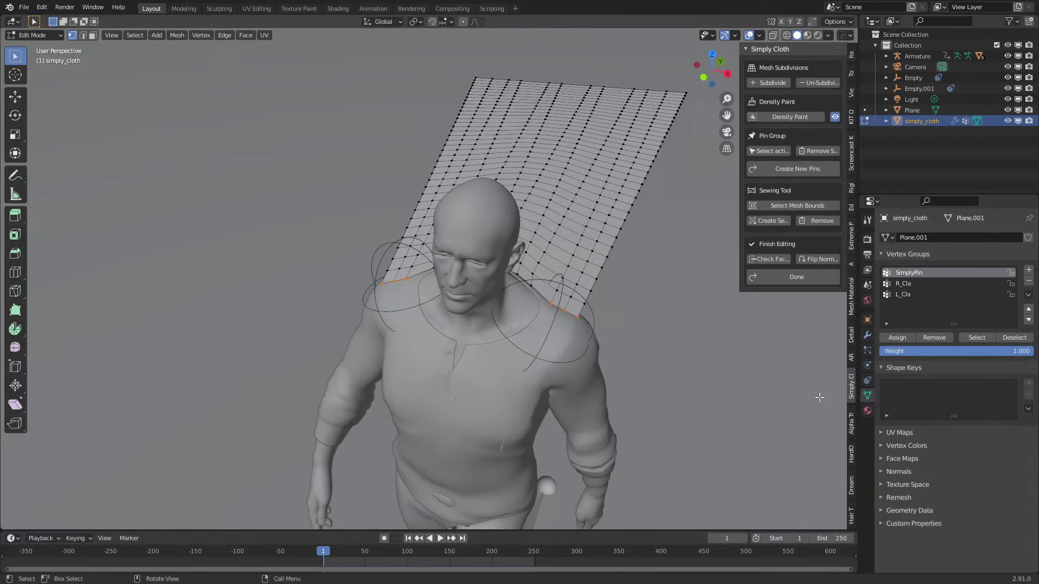
# Check that SimplyPin is the cloth physics Pin Group, then return to Object Mode
pyautogui.click(867, 366)
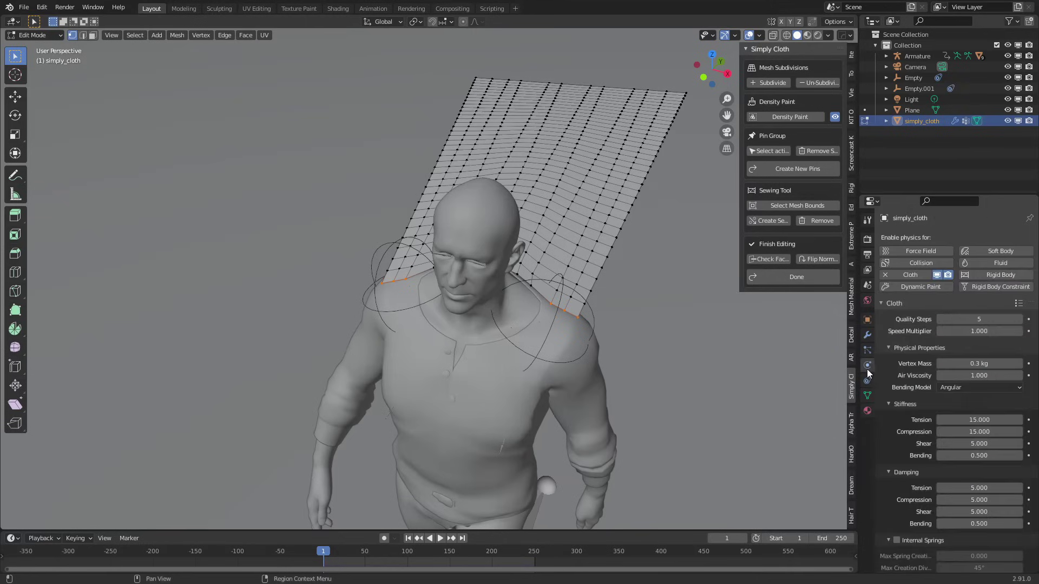
pyautogui.scroll(-10, 943, 402)
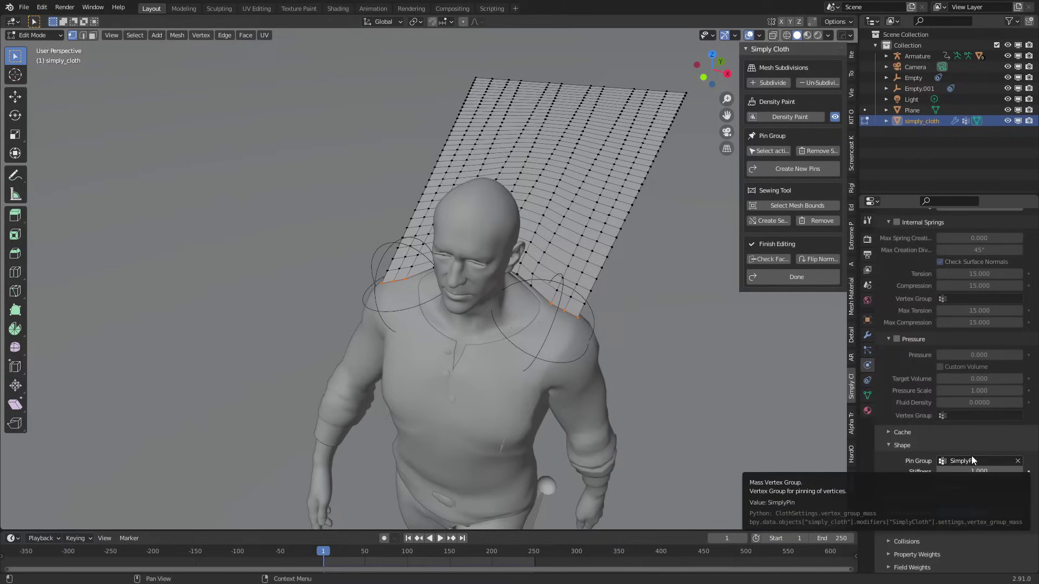
pyautogui.press('Tab')
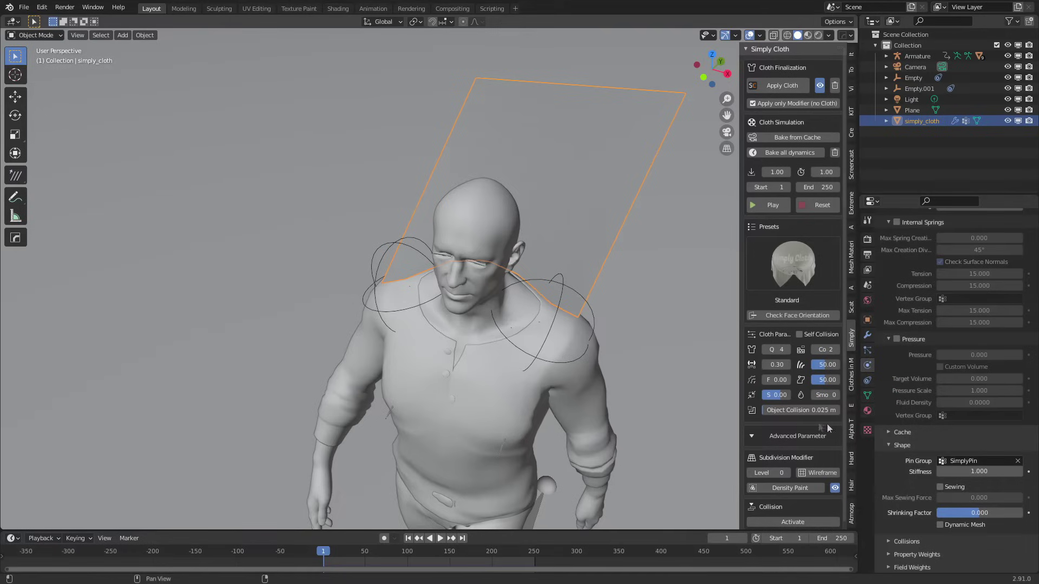
# Add a Hook modifier to simply_cloth targeting the Empty
pyautogui.click(866, 336)
pyautogui.click(1001, 237)
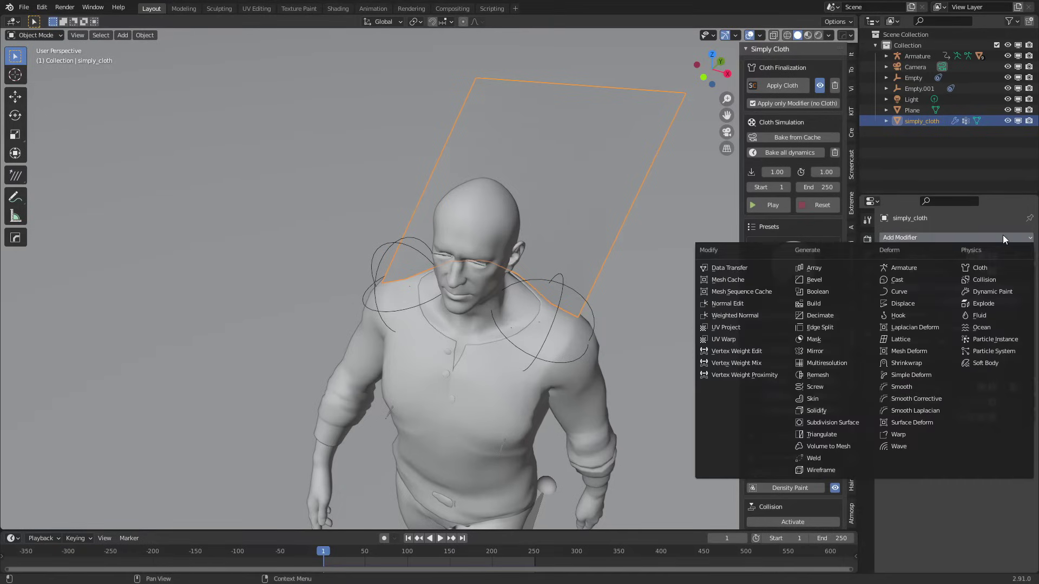
pyautogui.click(924, 316)
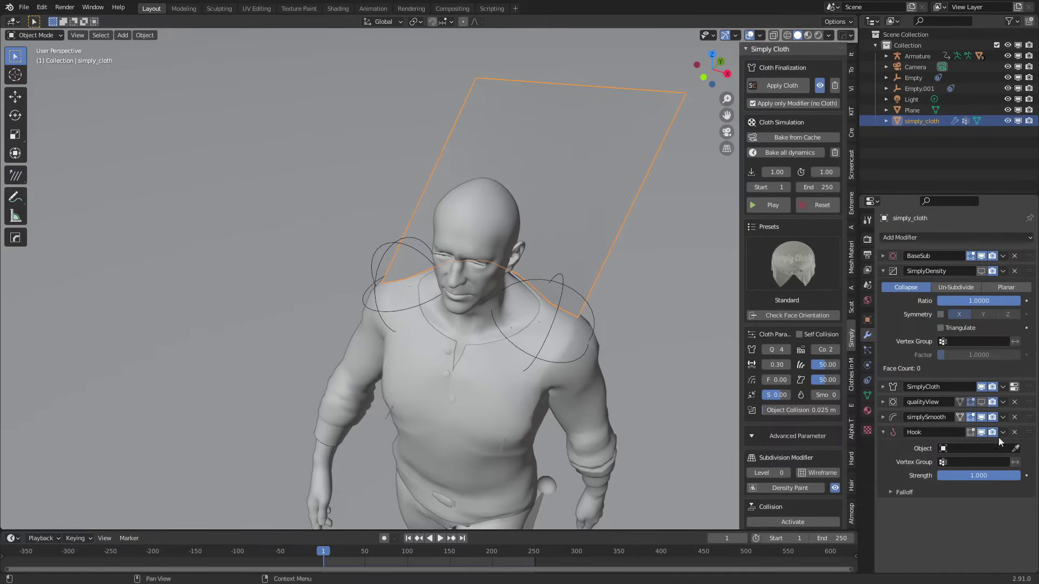
pyautogui.click(1018, 448)
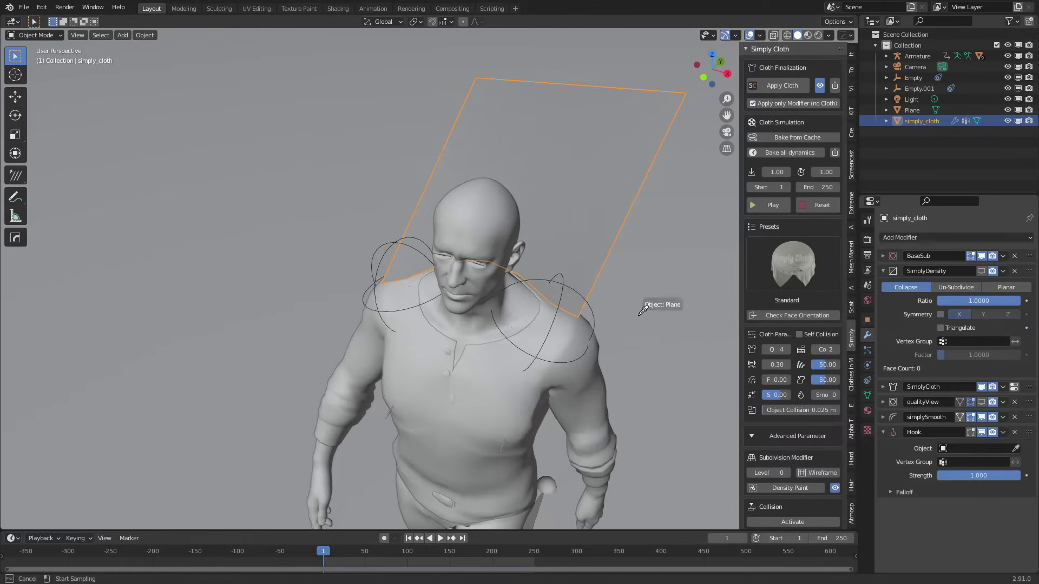
pyautogui.click(561, 292)
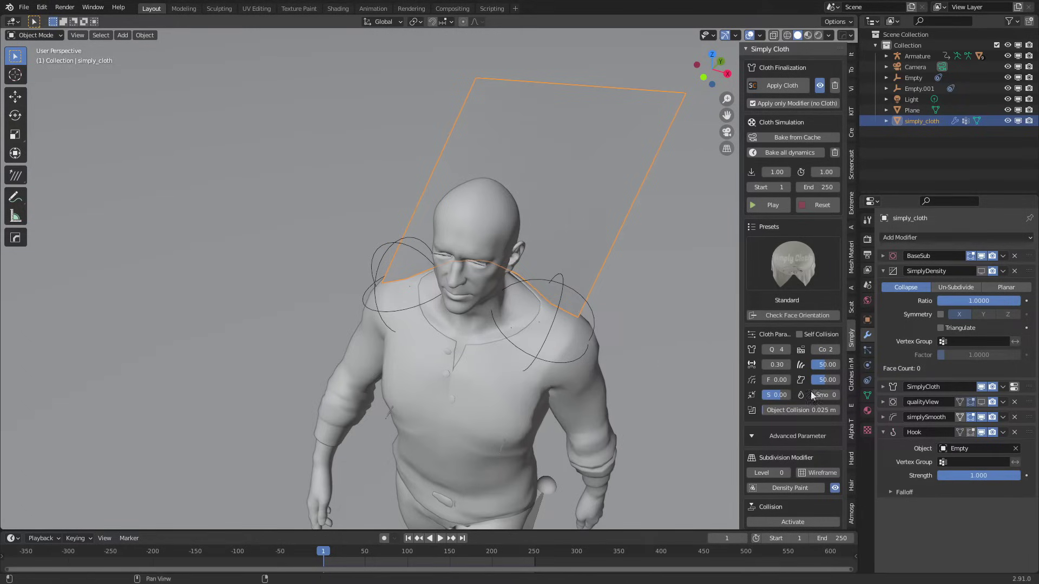
# Add a second Hook modifier targeting Empty.001, bound to the R_Cla vertex group
pyautogui.click(961, 237)
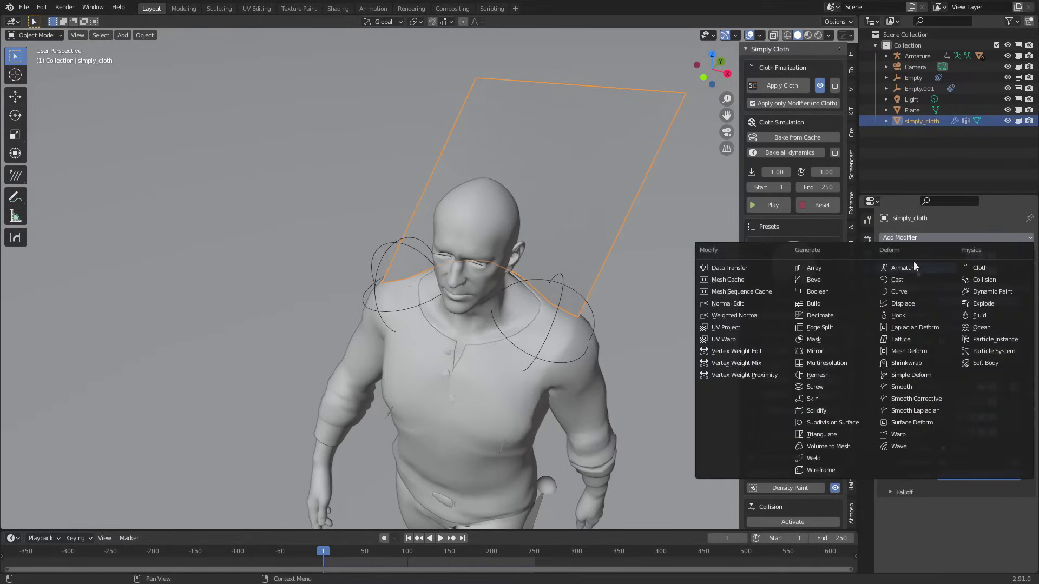
pyautogui.click(910, 316)
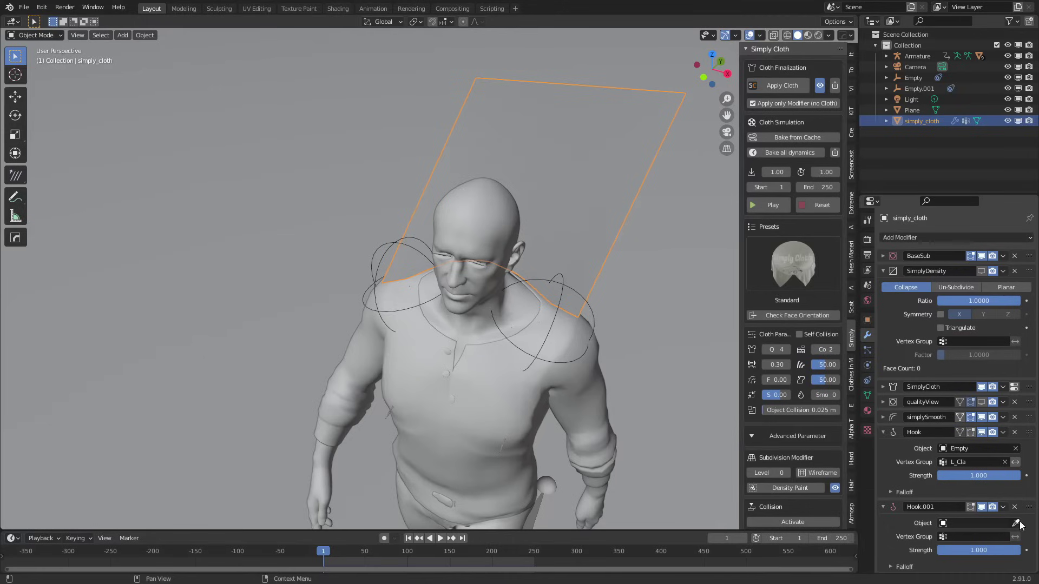
pyautogui.click(1015, 523)
pyautogui.click(382, 245)
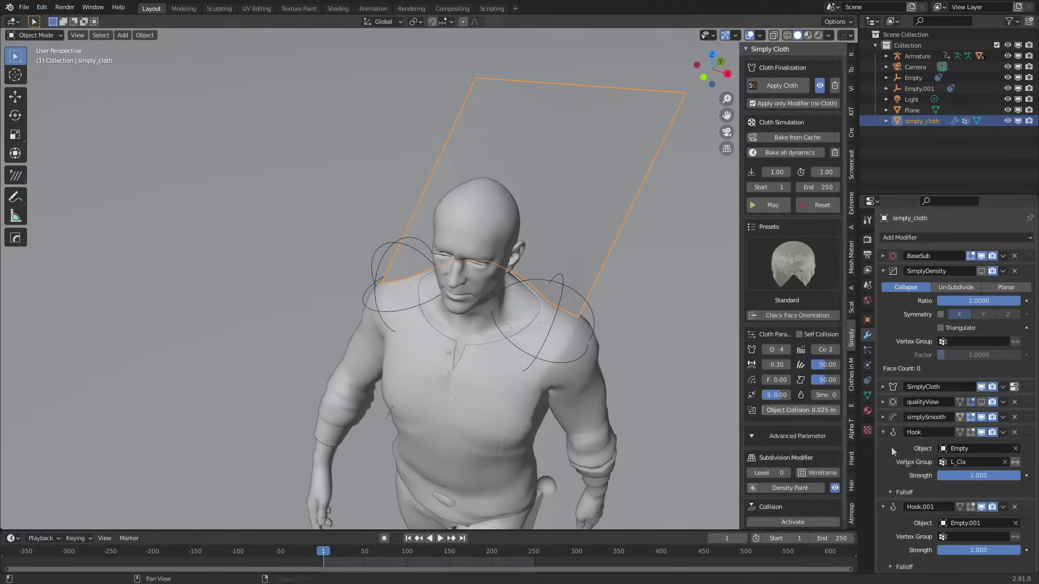
pyautogui.click(977, 537)
pyautogui.click(940, 436)
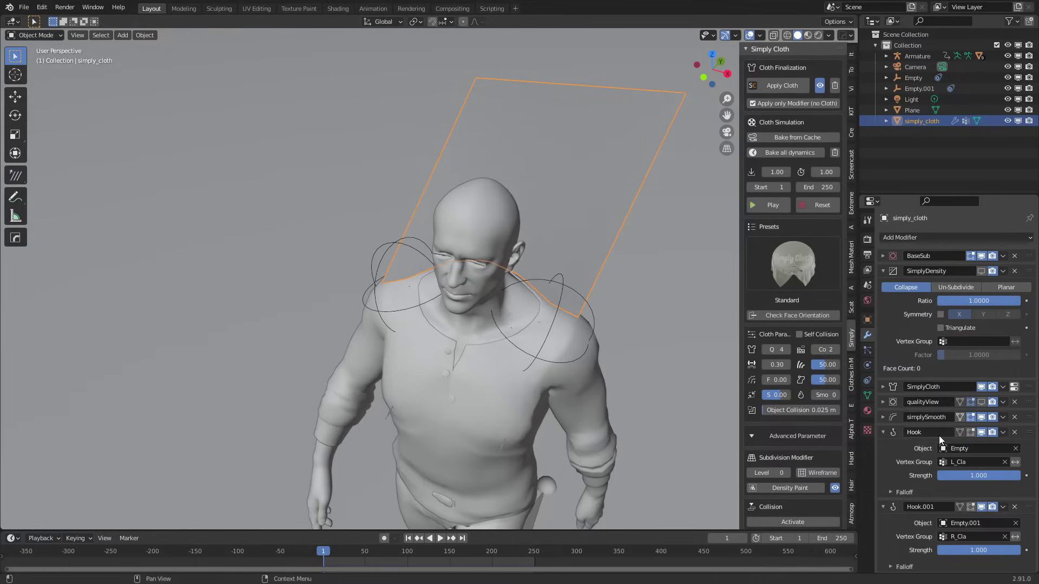
# Move Hook and Hook.001 to the top of the modifier stack
pyautogui.moveTo(1029, 433); pyautogui.dragTo(1029, 255)
pyautogui.moveTo(1030, 507); pyautogui.dragTo(1030, 256)
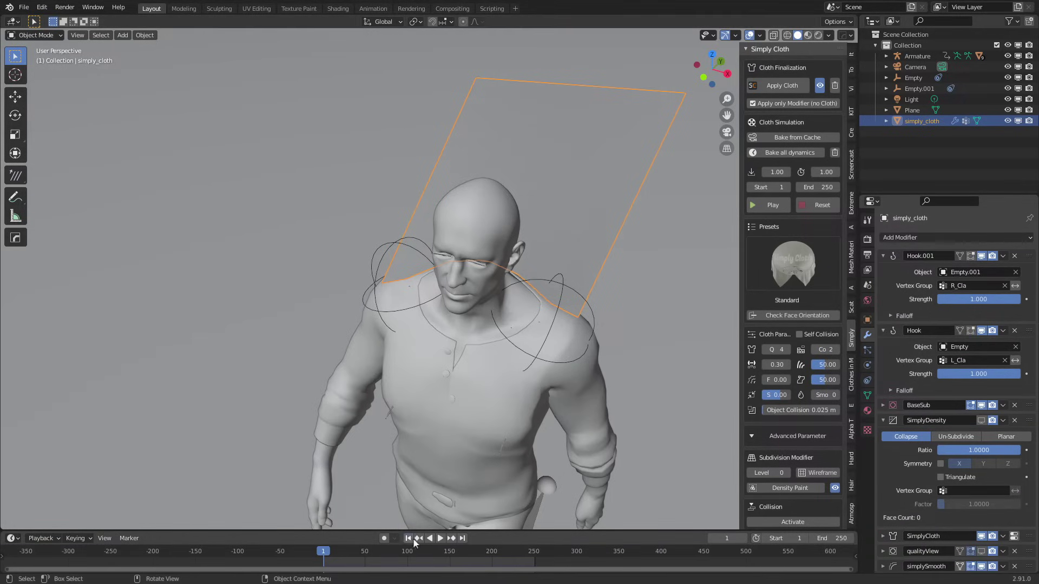
pyautogui.moveTo(453, 475); pyautogui.dragTo(369, 421, button='middle')
# Preview the animation and check the L_Cla vertex group in Edit Mode
pyautogui.press('space')
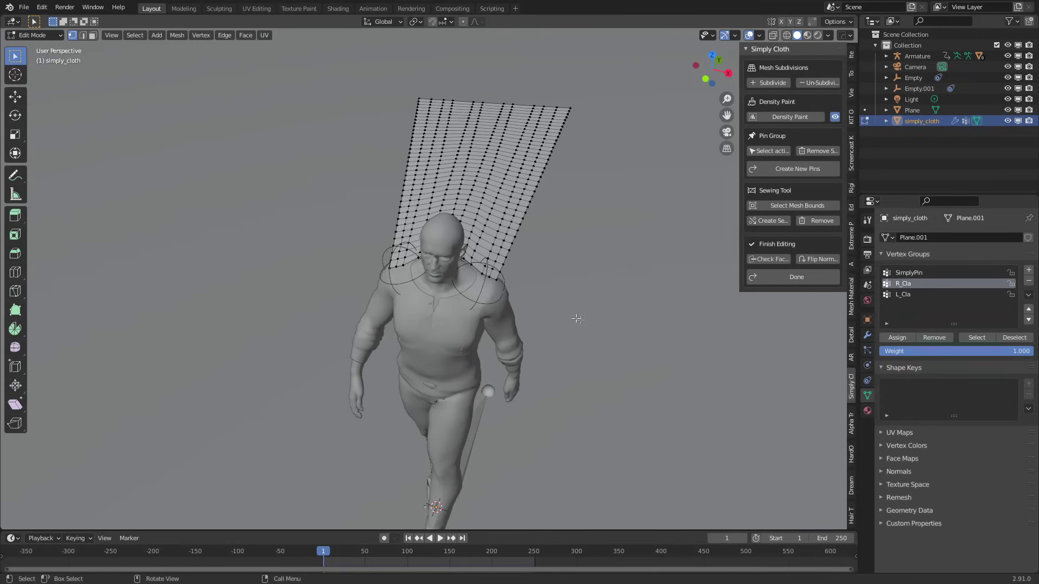
pyautogui.scroll(2, 577, 319)
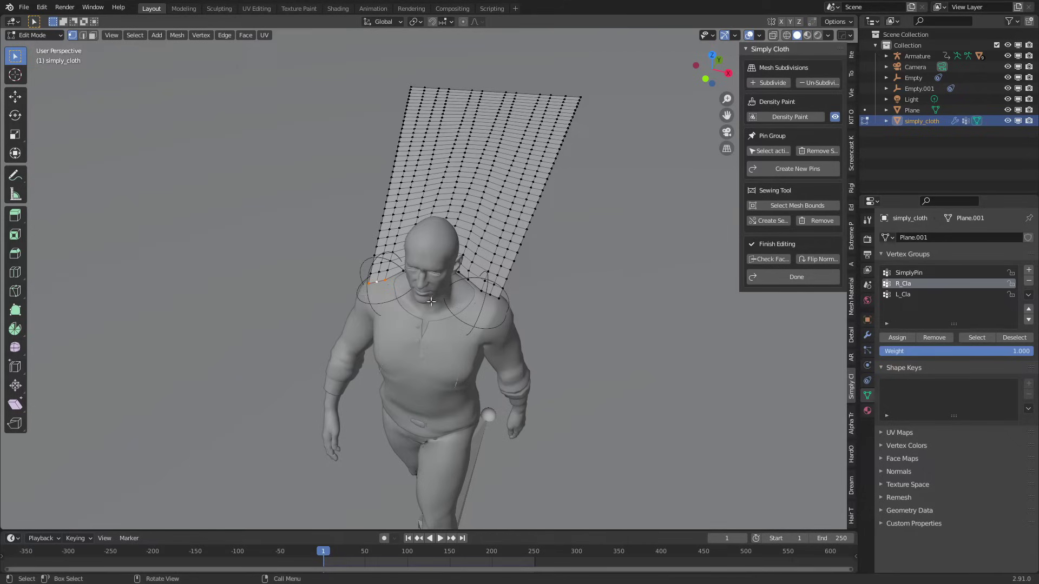
pyautogui.click(897, 337)
pyautogui.click(482, 291)
pyautogui.click(903, 295)
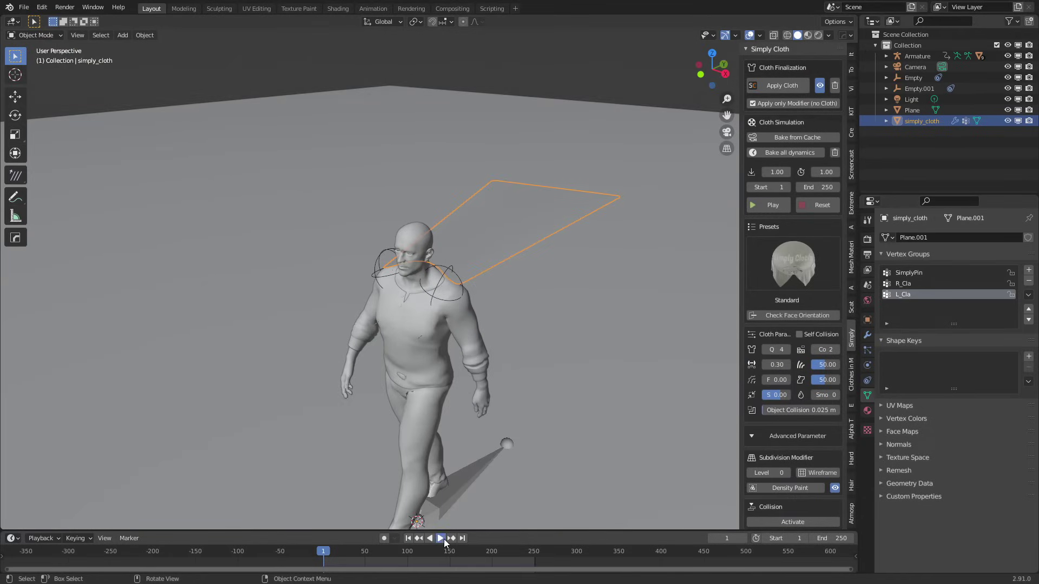
# Play the cape simulation to frame 123, then select the floor Plane
pyautogui.click(441, 539)
pyautogui.moveTo(434, 488); pyautogui.dragTo(437, 356, button='middle')
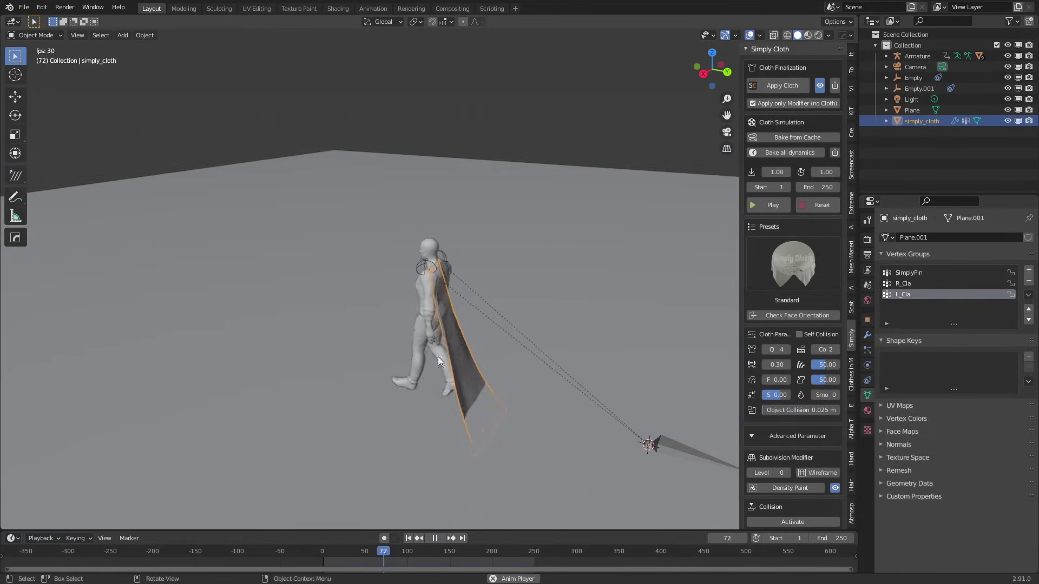
pyautogui.click(435, 538)
pyautogui.keyDown('shift'); pyautogui.moveTo(577, 406); pyautogui.dragTo(444, 382, button='middle'); pyautogui.keyUp('shift')
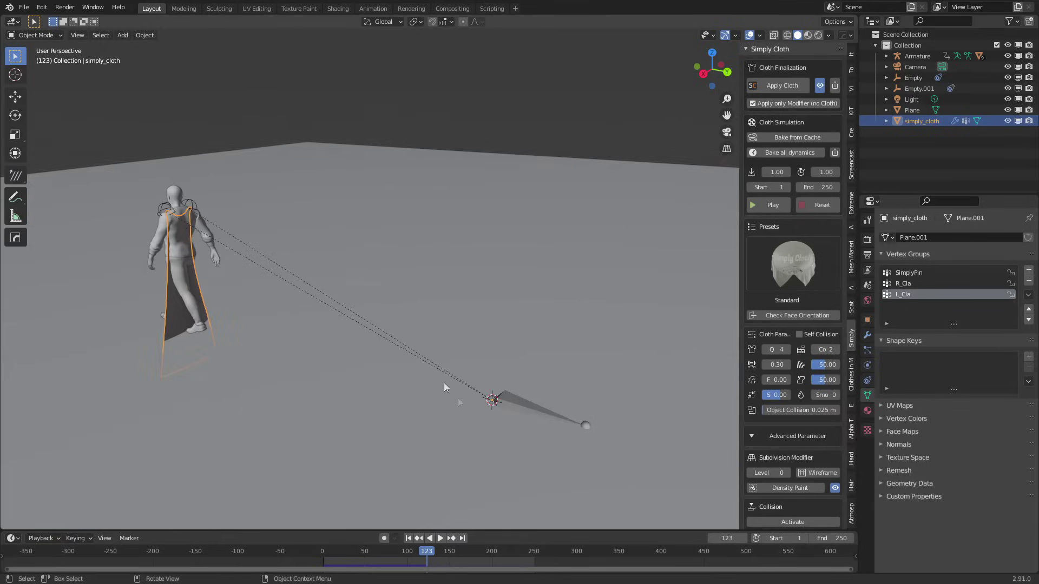
pyautogui.click(474, 424)
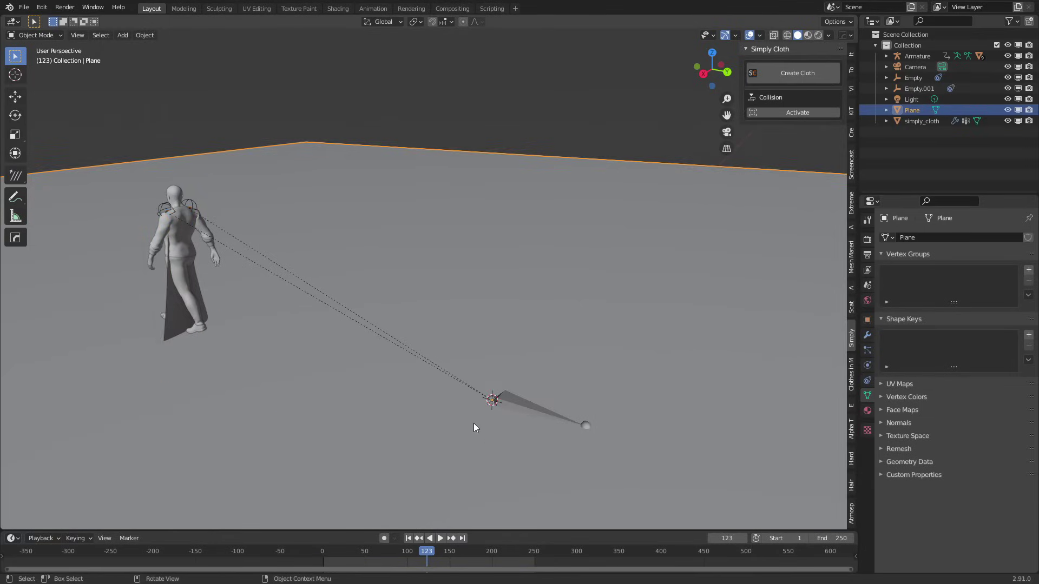
# Undo the Simply Cloth collision and enable standard Collision physics on the floor Plane
pyautogui.click(833, 112)
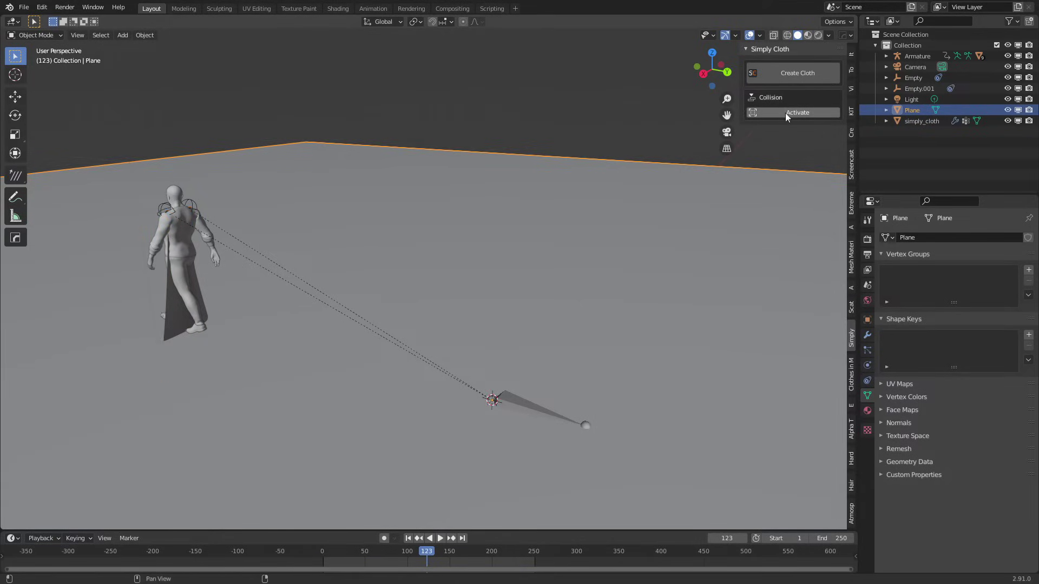
pyautogui.hotkey('ctrl', 'z')
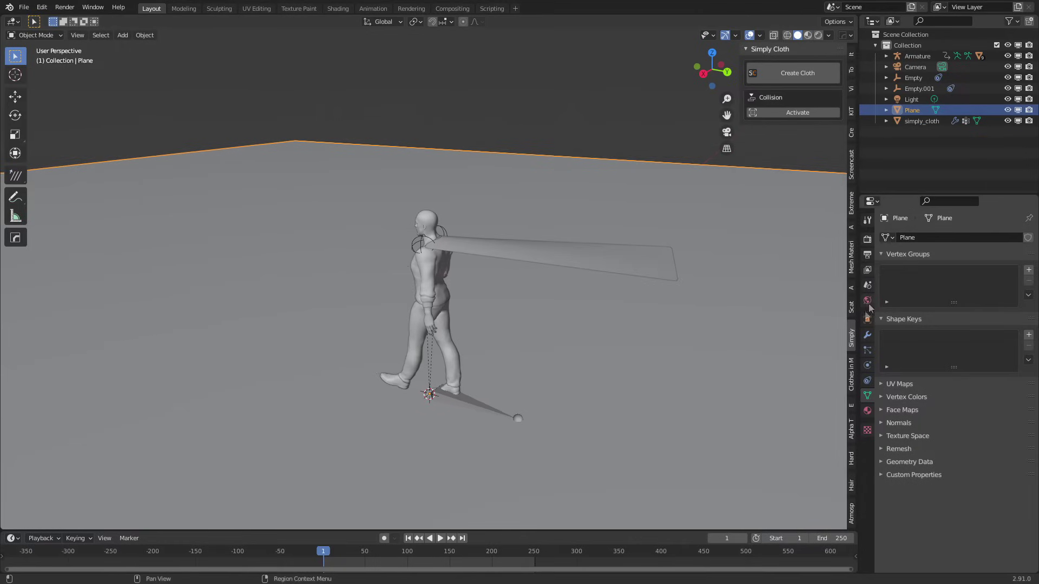
pyautogui.click(867, 366)
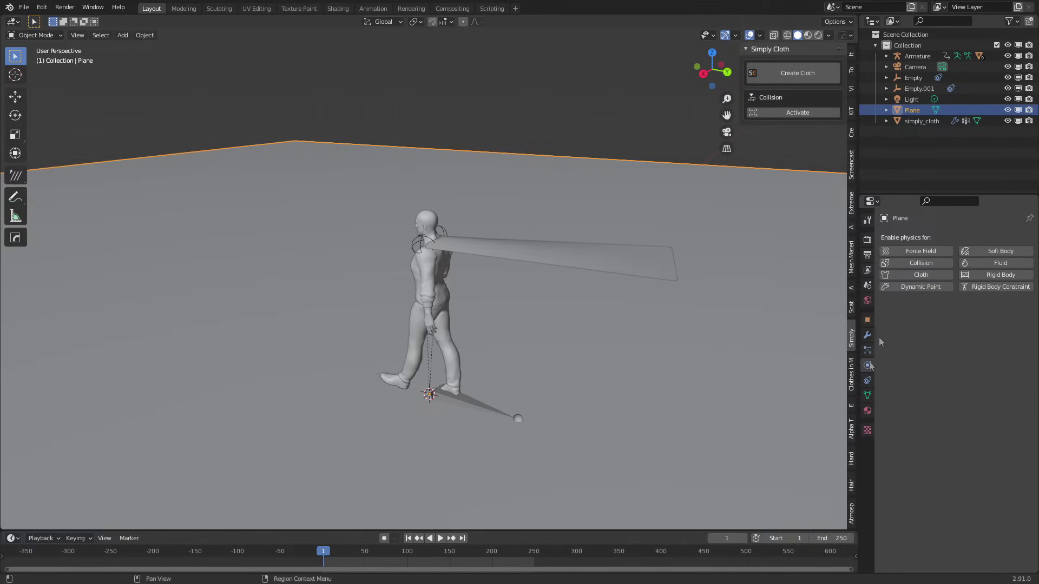
pyautogui.click(920, 263)
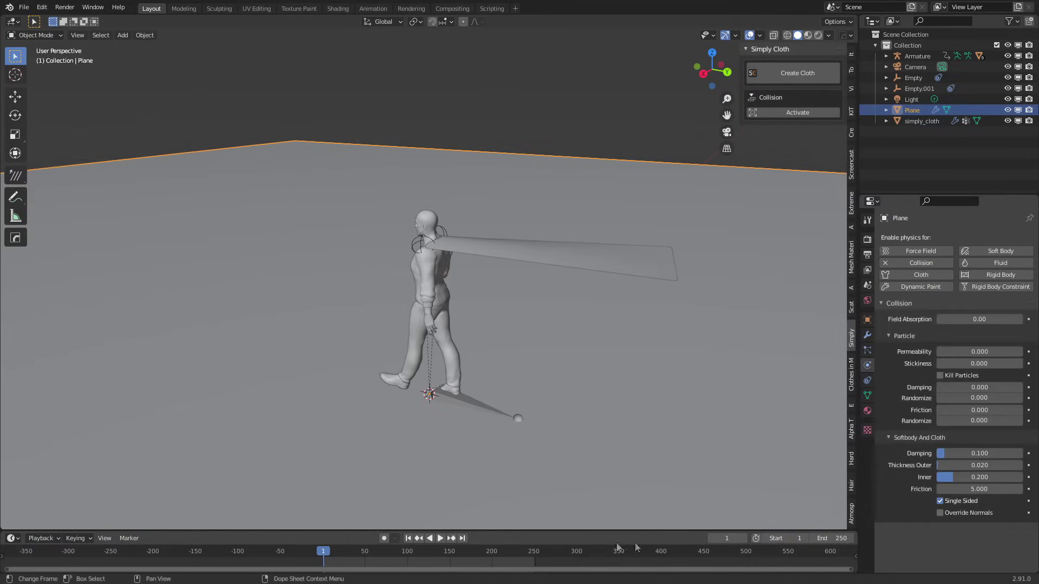
# Play to test the cape landing on the floor, rewind to frame 1, and select Henley_Longsleeve
pyautogui.click(440, 539)
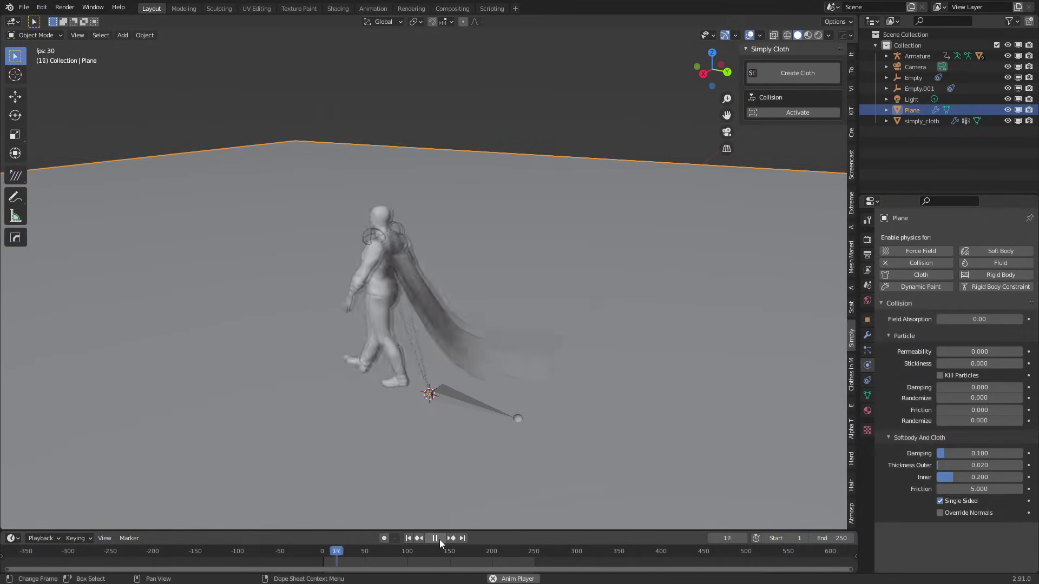
pyautogui.click(434, 539)
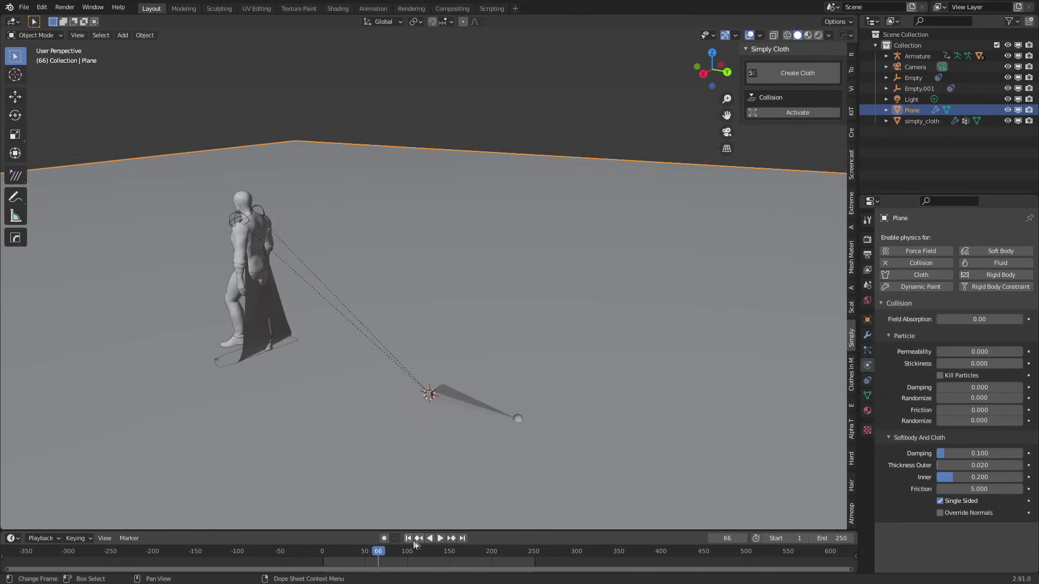
pyautogui.click(409, 539)
pyautogui.scroll(2, 485, 389)
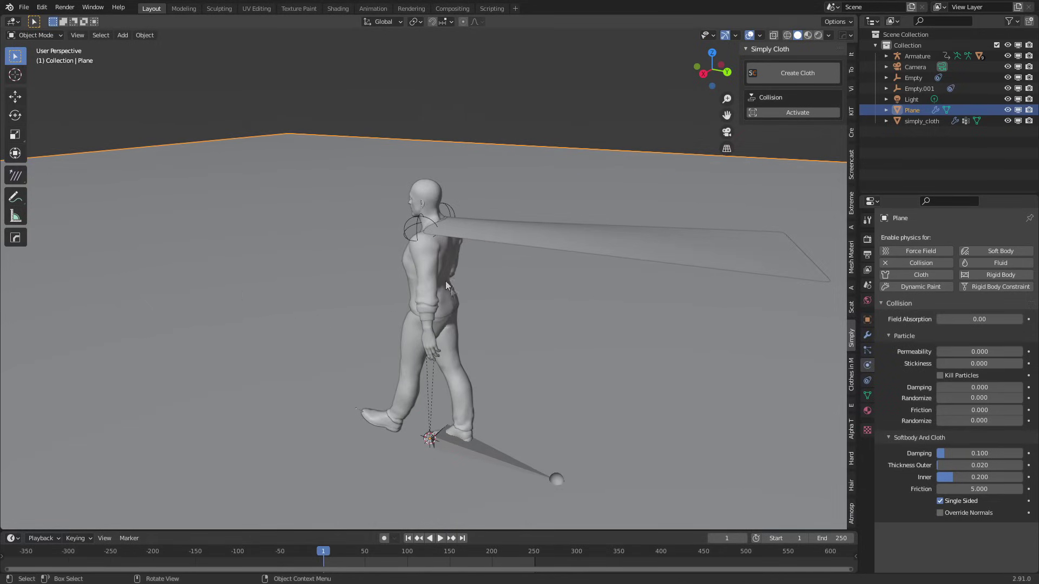
pyautogui.moveTo(459, 302); pyautogui.dragTo(476, 358, button='middle')
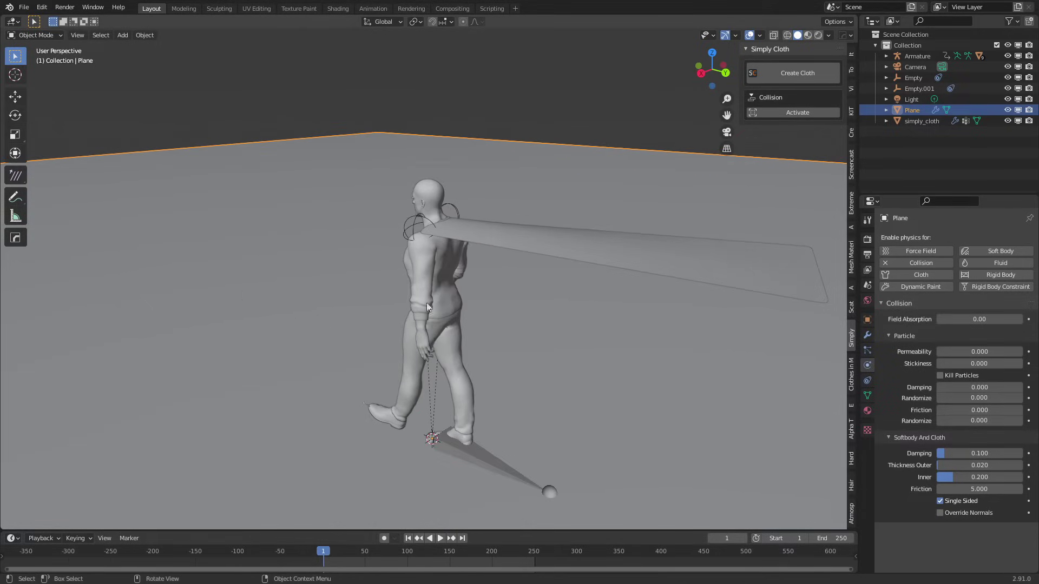
pyautogui.click(424, 248)
# Make CC_Base_Body the Simply Cloth collision object simply_coll, test playback, and rewind to frame 1
pyautogui.click(449, 356)
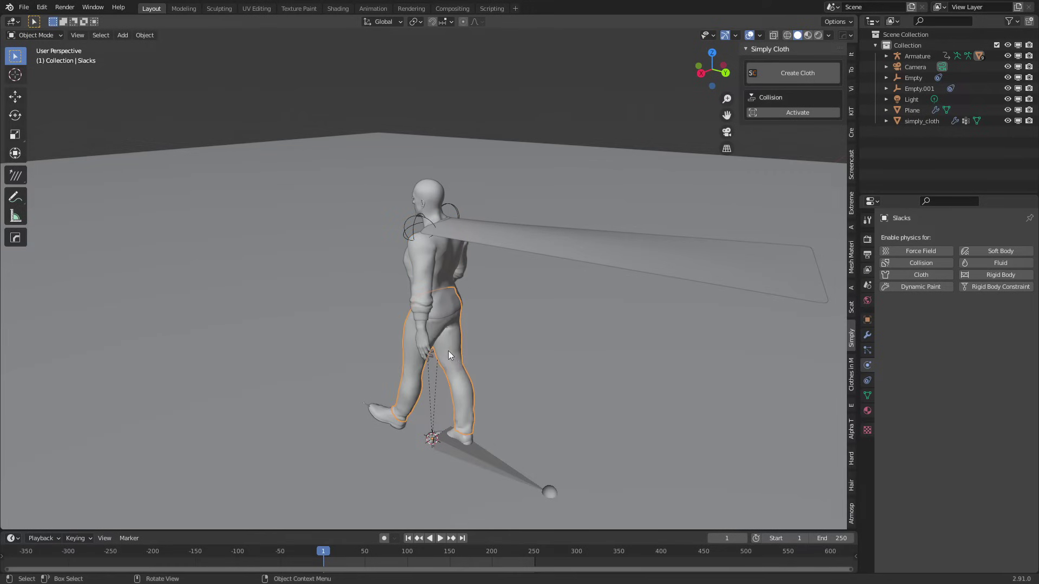
pyautogui.click(421, 332)
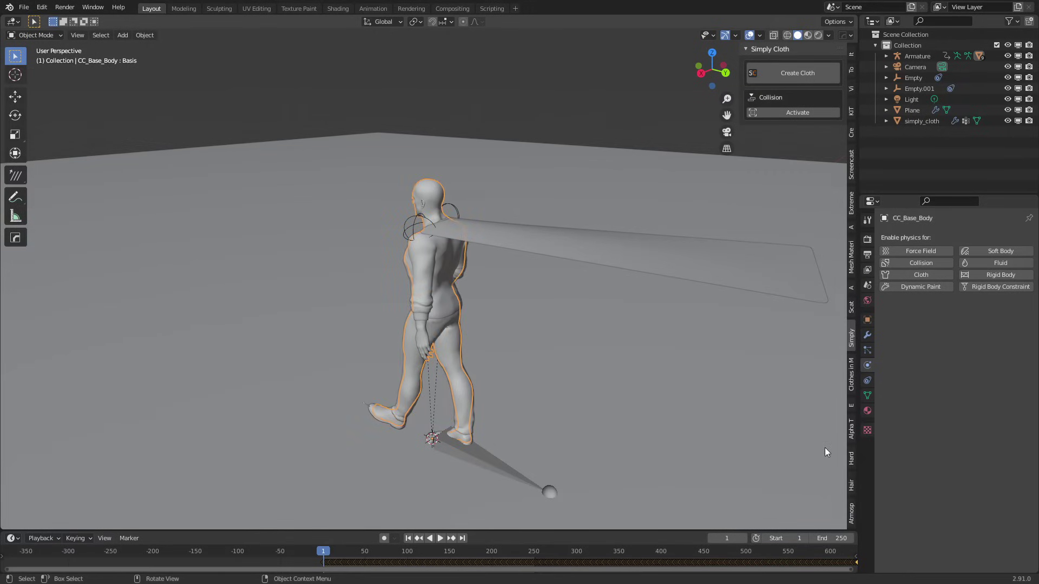
pyautogui.click(812, 114)
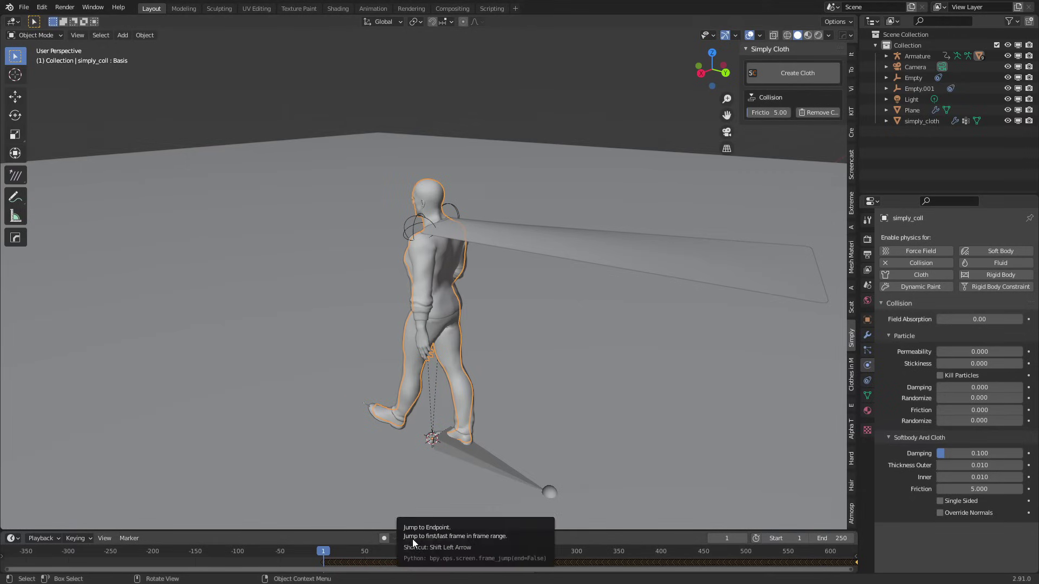
pyautogui.click(440, 539)
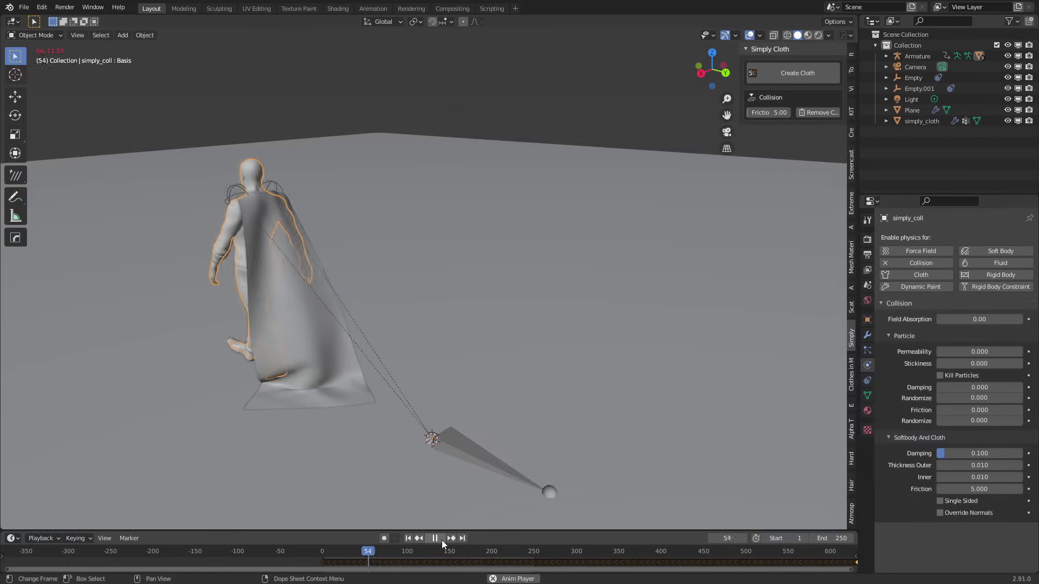
pyautogui.click(442, 538)
pyautogui.click(408, 539)
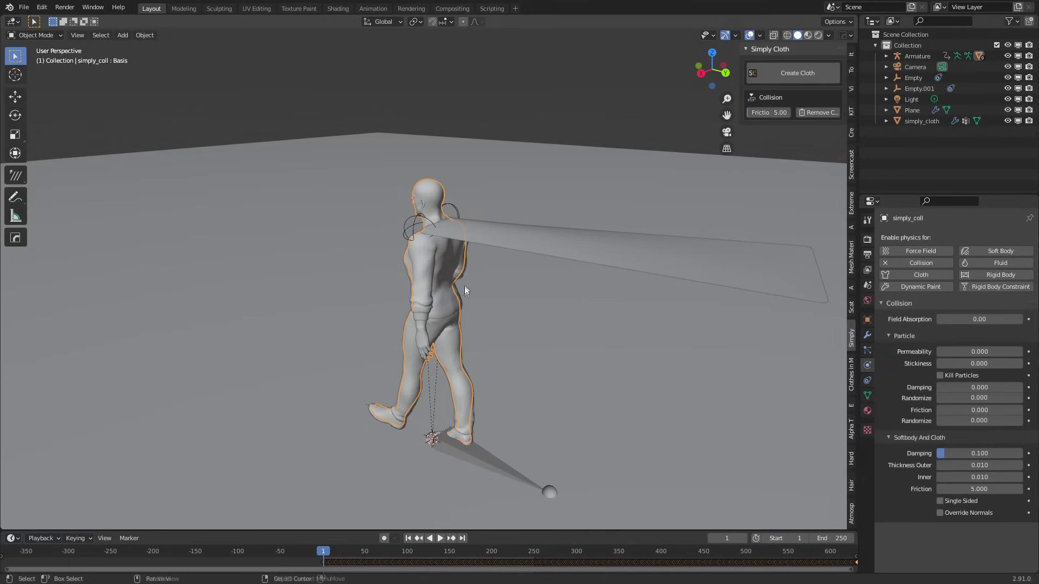
# Duplicate simply_coll in place as simply_coll.001
pyautogui.hotkey('shift', 'd')
pyautogui.press('Escape')
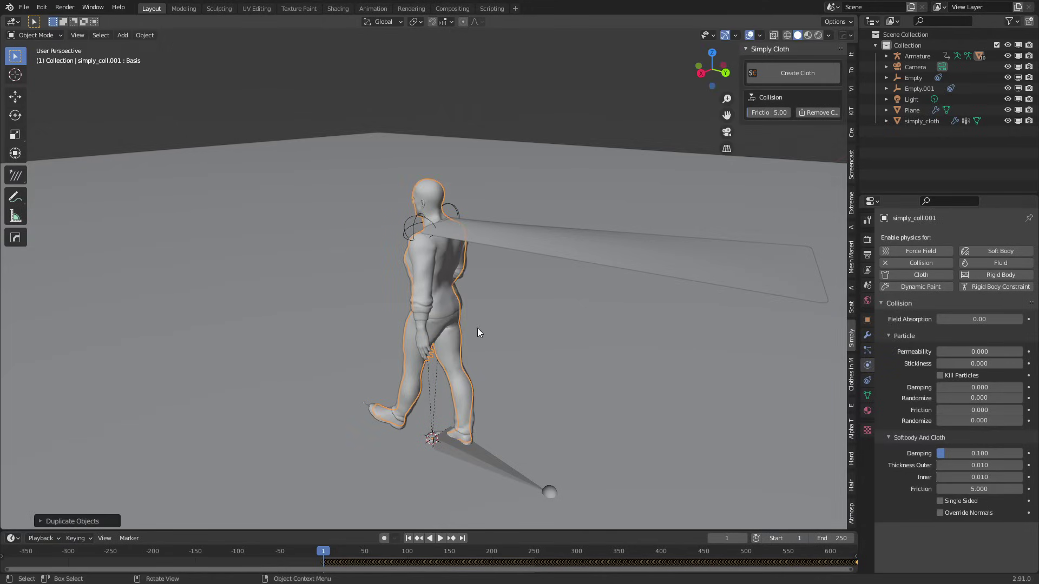
pyautogui.press('g')
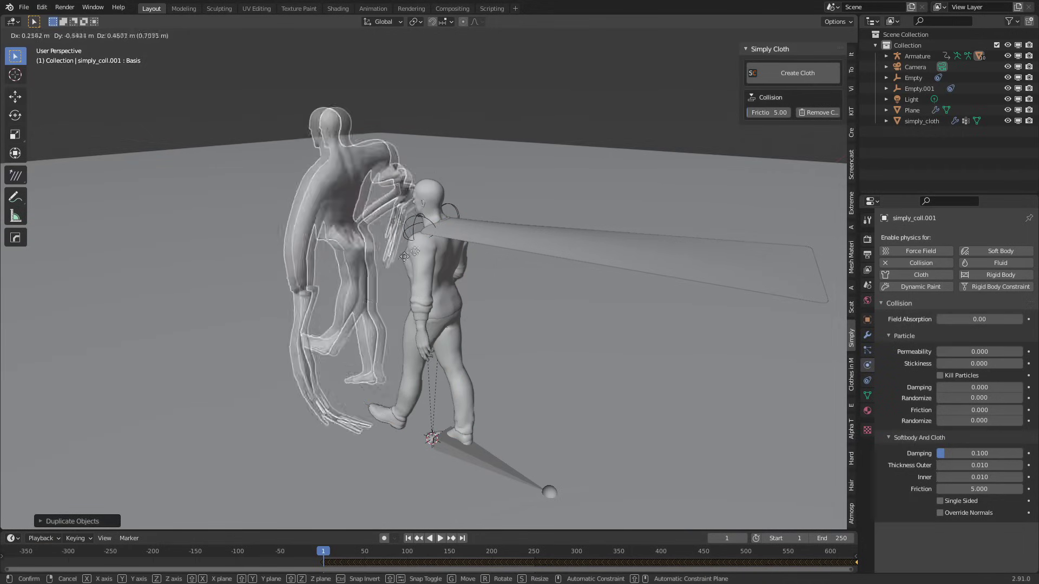
pyautogui.press('Escape')
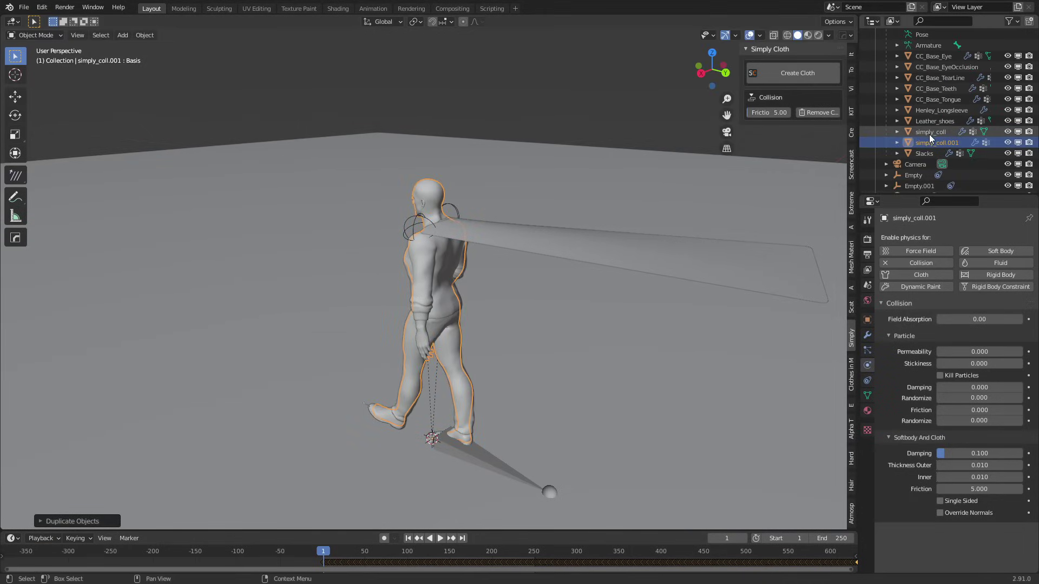
# Remove collision from the original simply_coll and show simply_coll.001's modifiers
pyautogui.click(929, 133)
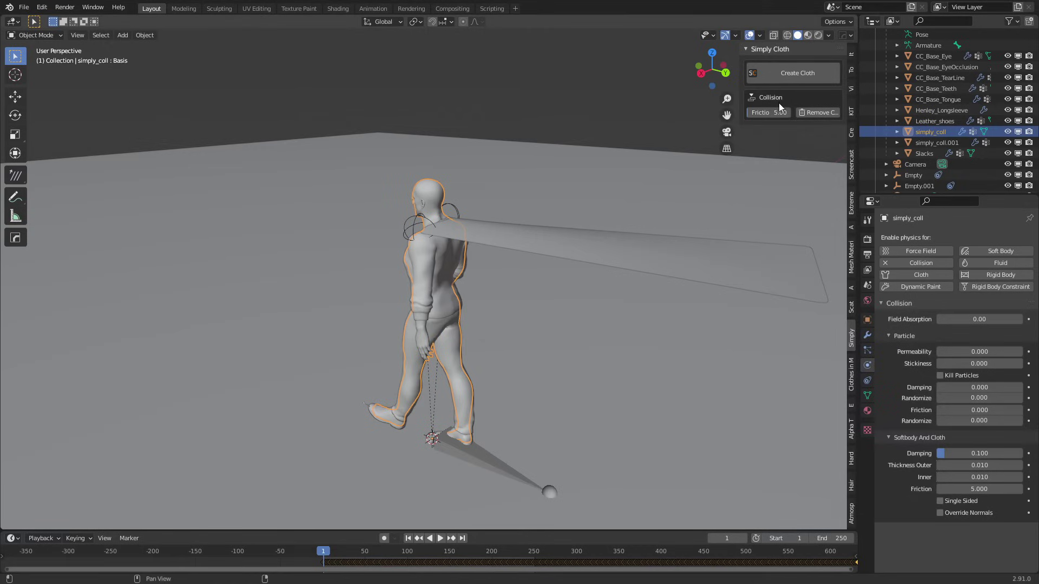
pyautogui.click(814, 112)
pyautogui.click(928, 143)
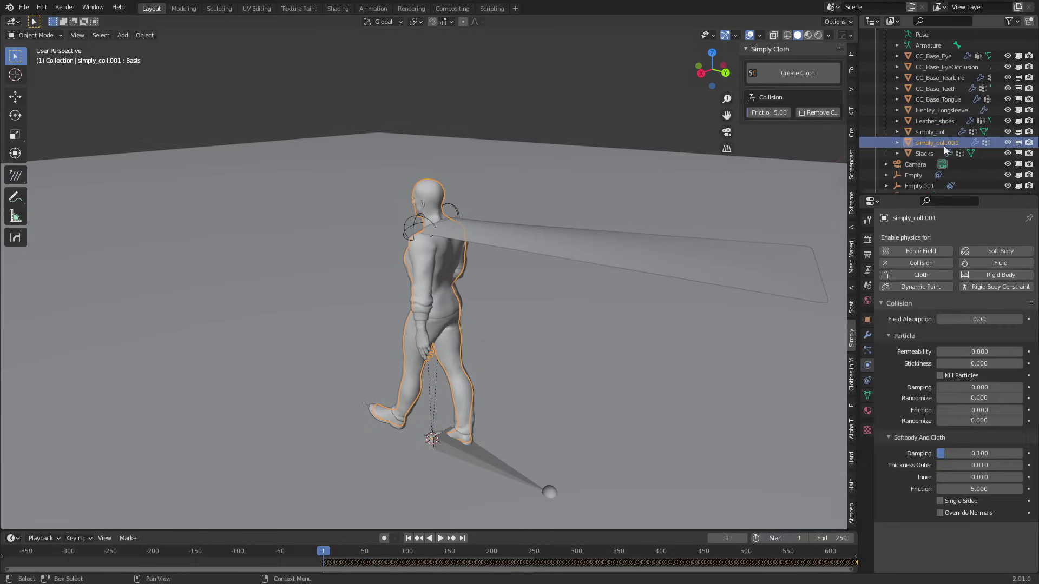
pyautogui.click(867, 335)
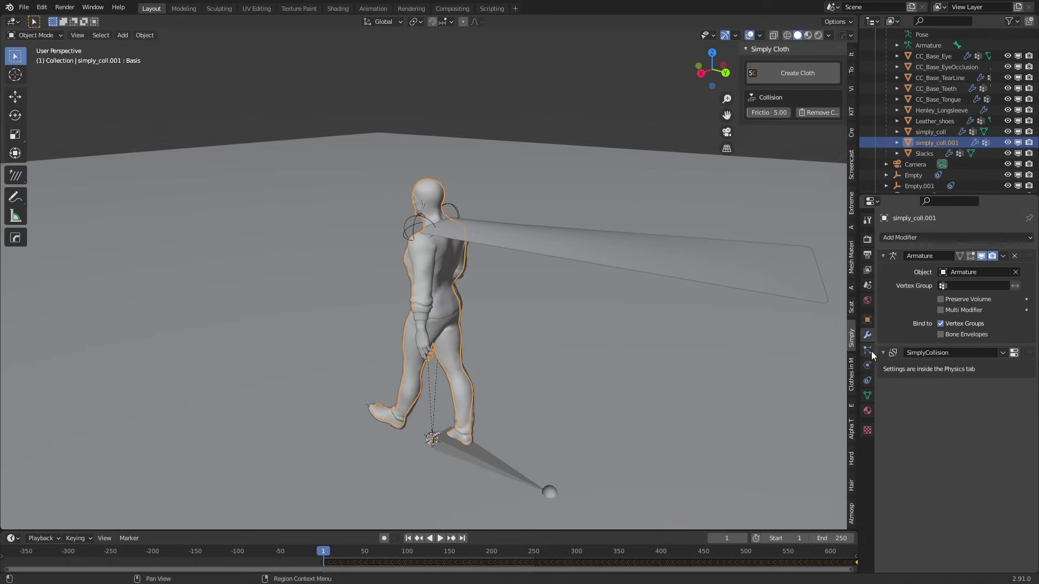
# Add a Decimate modifier with ratio 0.05 to simply_coll.001, viewed in wireframe
pyautogui.click(921, 238)
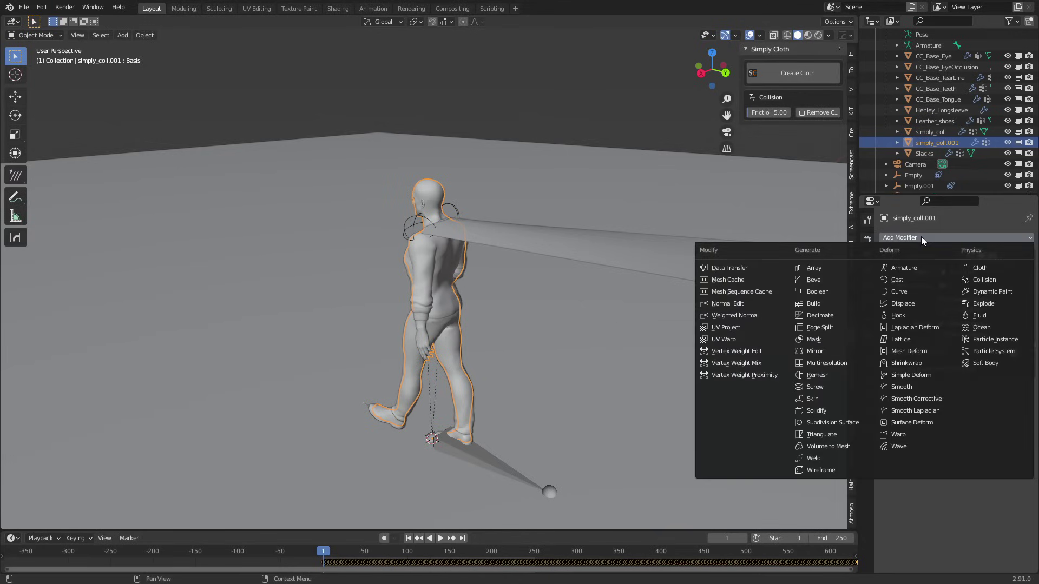
pyautogui.click(848, 315)
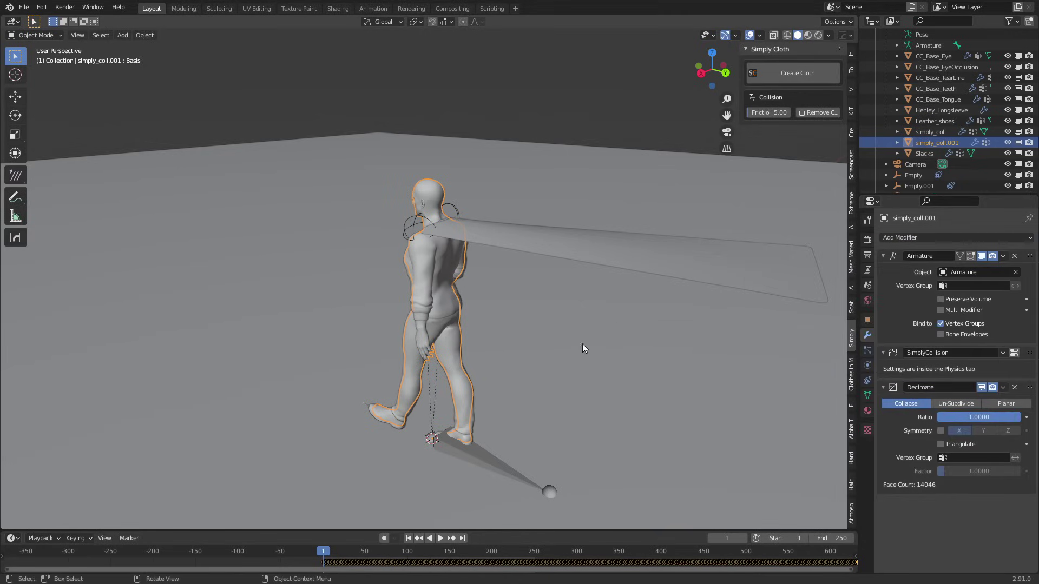
pyautogui.click(788, 35)
pyautogui.moveTo(553, 256)
pyautogui.mouseDown(button='middle')
pyautogui.moveTo(461, 314)
pyautogui.moveTo(453, 360)
pyautogui.moveTo(423, 348)
pyautogui.mouseUp(button='middle')
pyautogui.scroll(3, 452, 361)
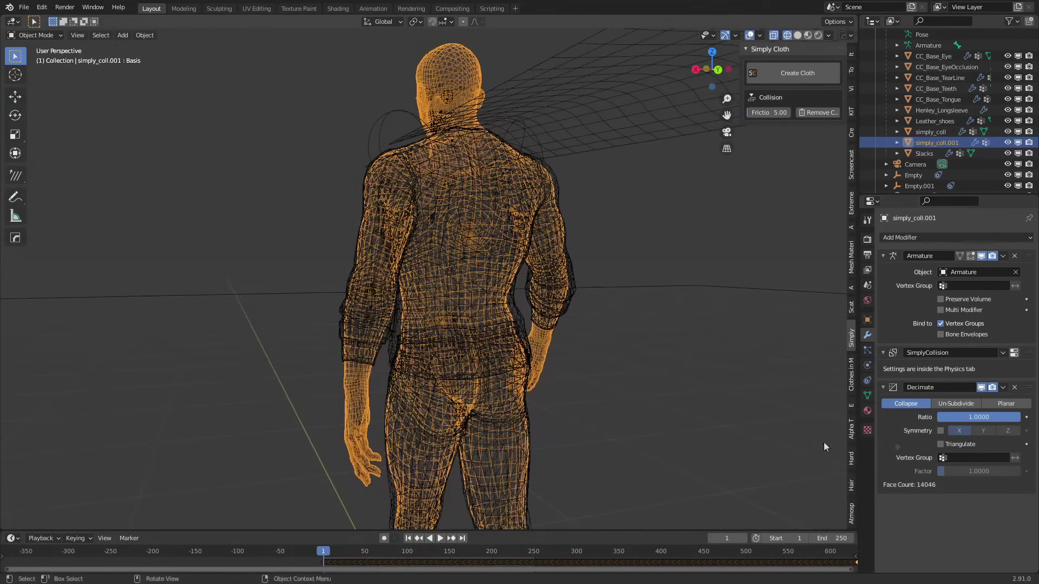
pyautogui.click(956, 417)
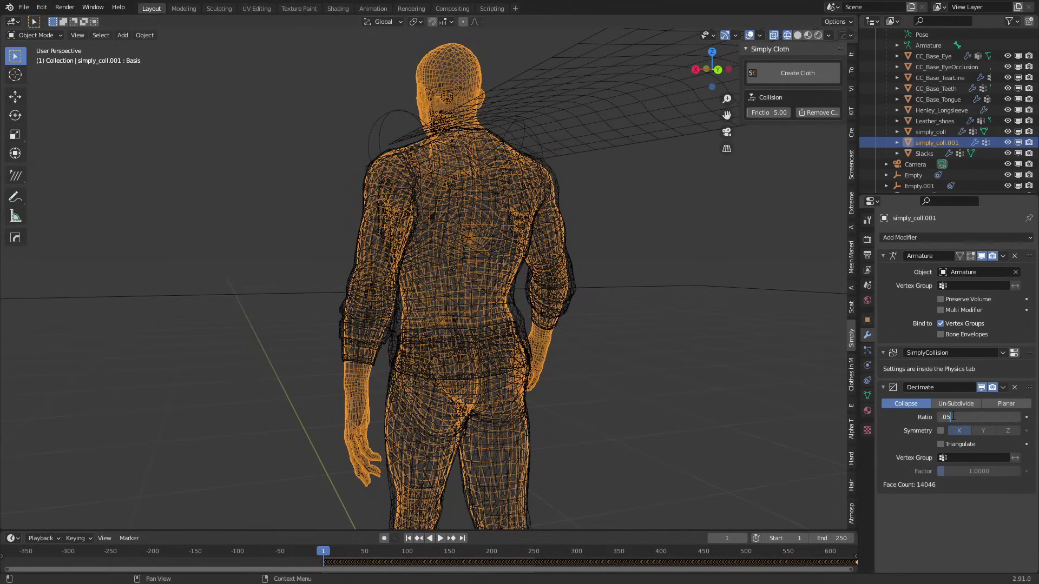
pyautogui.write('.05')
pyautogui.press('Return')
pyautogui.moveTo(569, 404); pyautogui.dragTo(591, 362, button='middle')
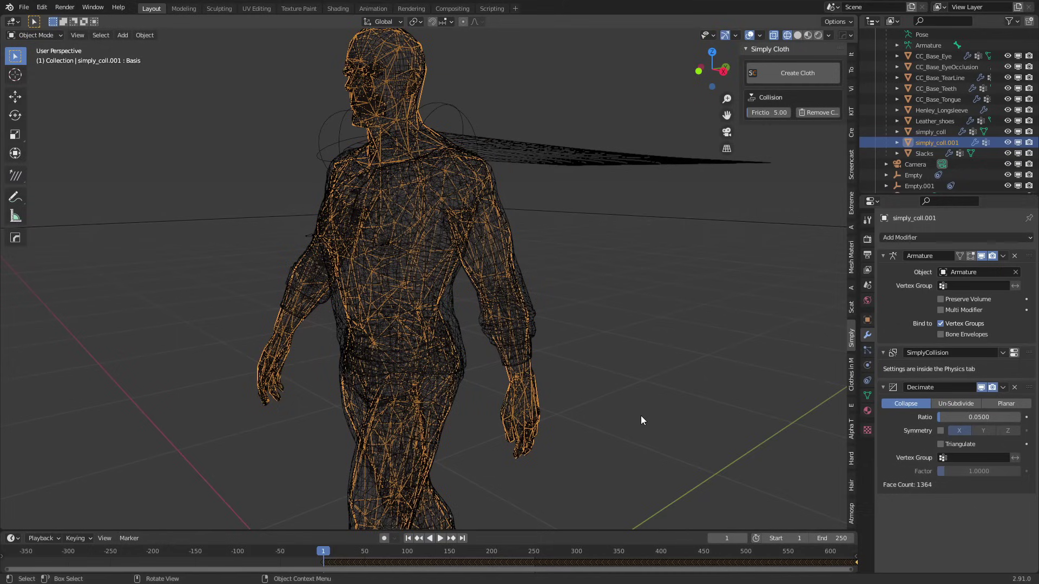
pyautogui.moveTo(646, 413); pyautogui.dragTo(618, 411, button='middle')
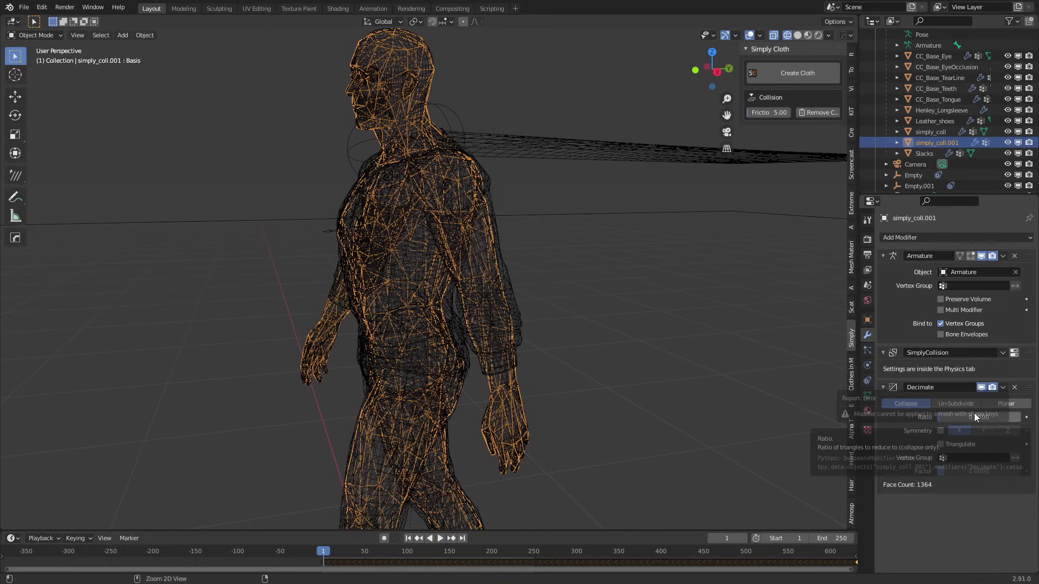
# Delete all shape keys, including Basis, from simply_coll.001
pyautogui.hotkey('ctrl', 'a')
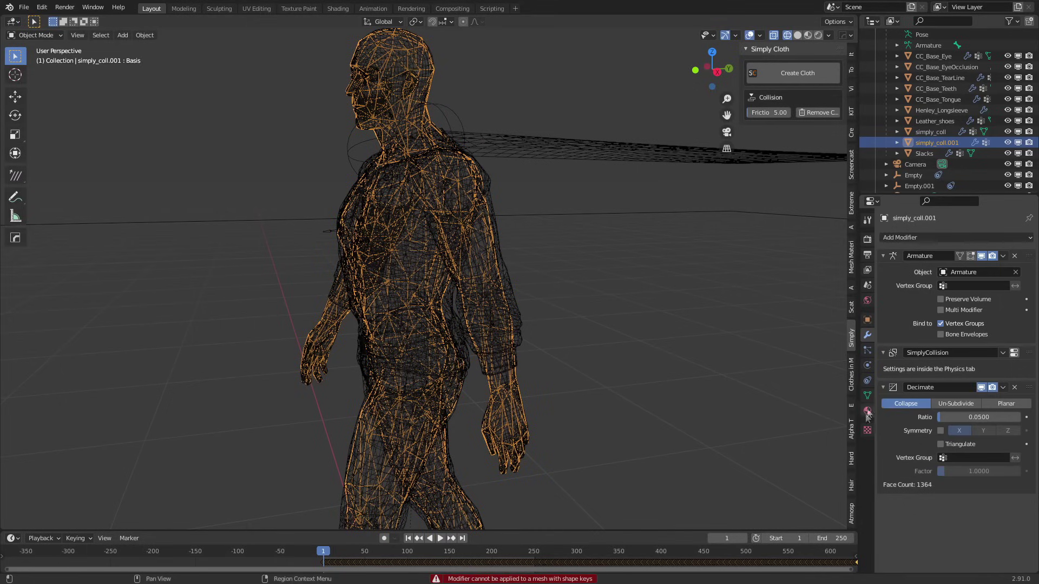
pyautogui.click(868, 397)
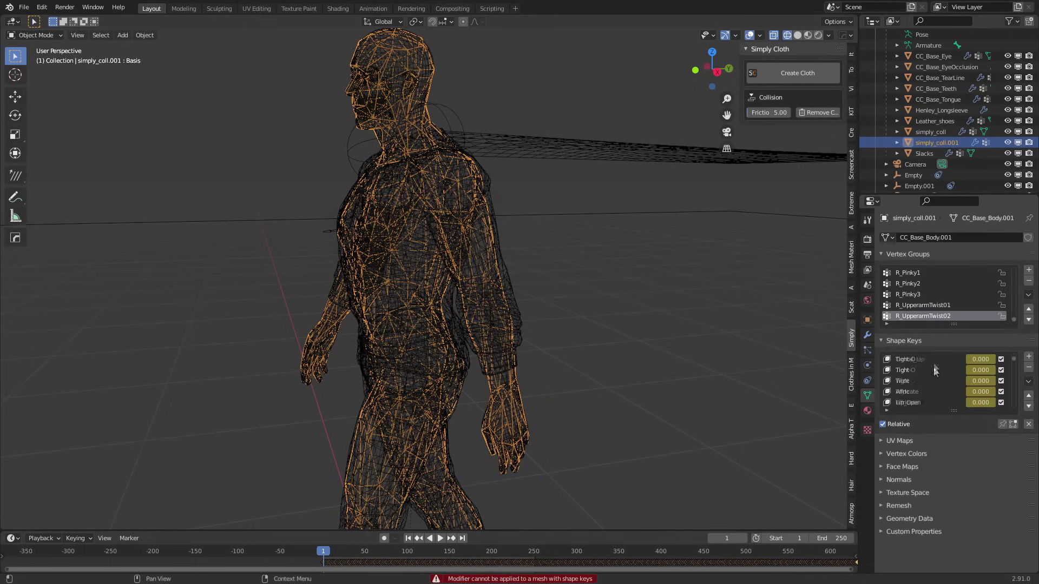
pyautogui.click(1029, 370)
pyautogui.click(1029, 382)
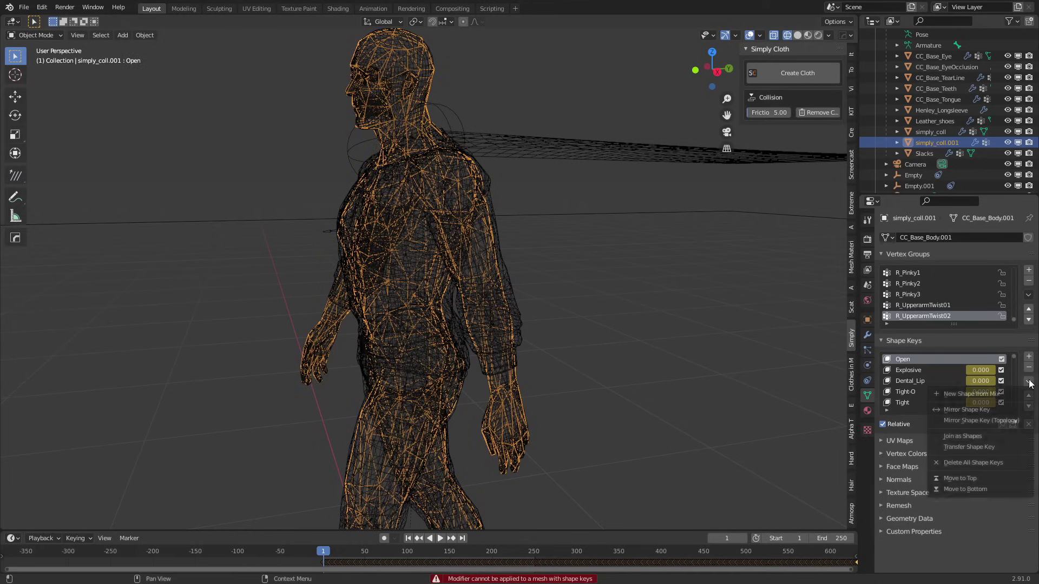
pyautogui.click(1004, 463)
# Apply the Decimate modifier with Ctrl+A
pyautogui.click(868, 335)
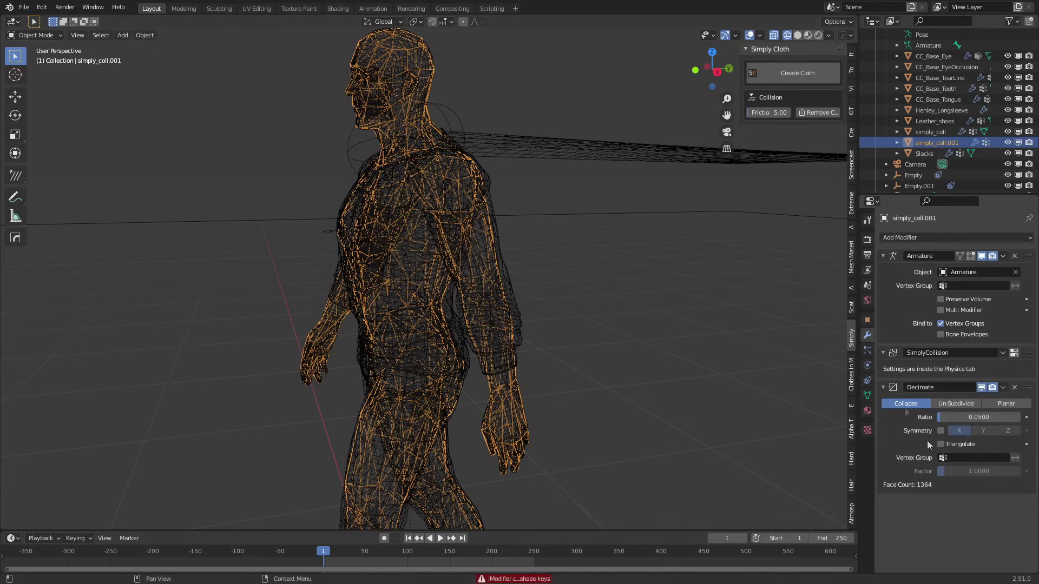
pyautogui.hotkey('ctrl', 'a')
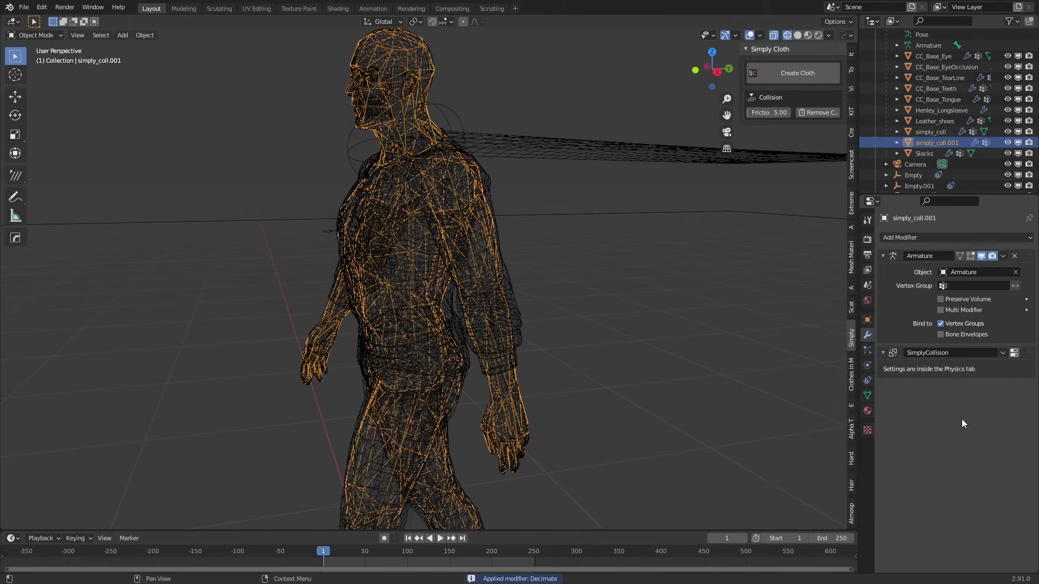
pyautogui.moveTo(563, 470); pyautogui.dragTo(472, 421, button='middle')
# Play the walk animation and switch the viewport to Solid shading
pyautogui.click(440, 538)
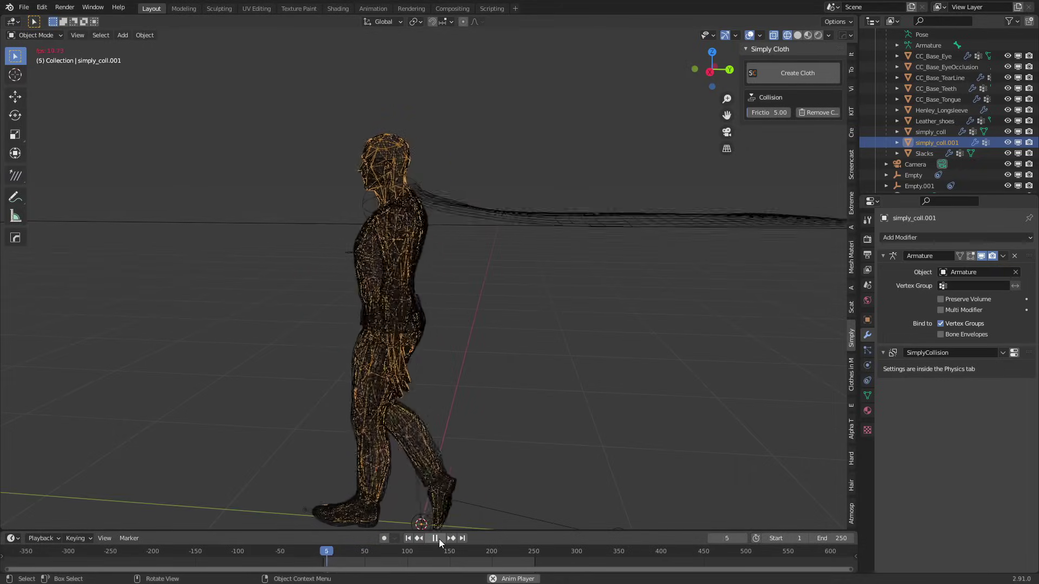
pyautogui.moveTo(404, 437); pyautogui.dragTo(325, 427, button='middle')
pyautogui.press('z')
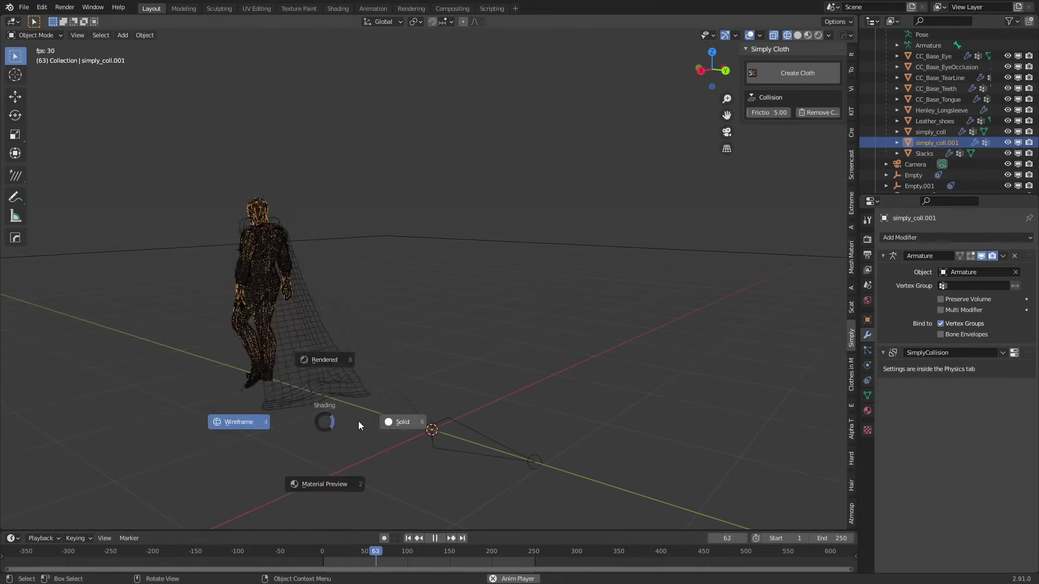
pyautogui.click(379, 422)
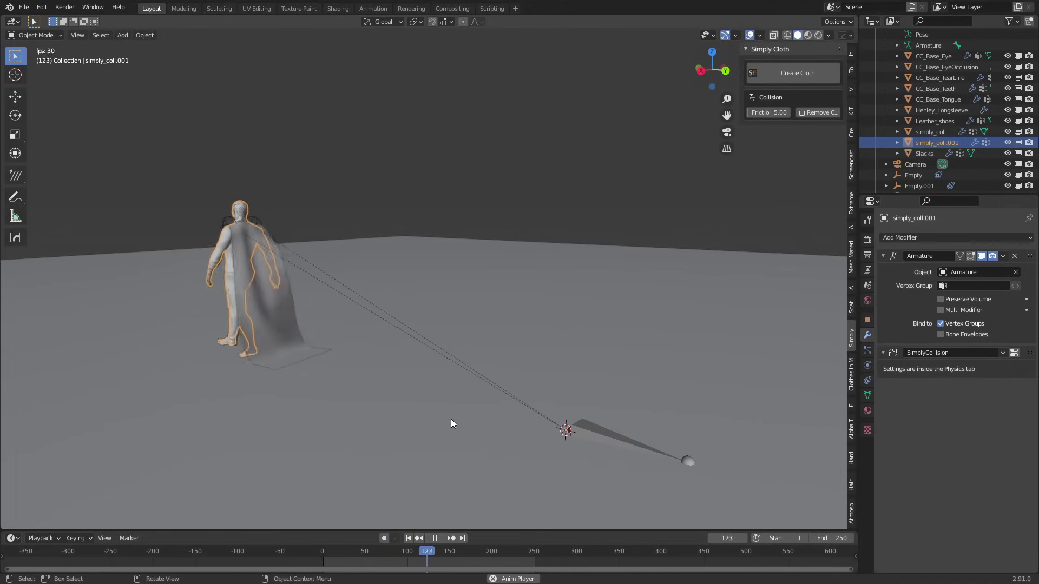
pyautogui.click(434, 537)
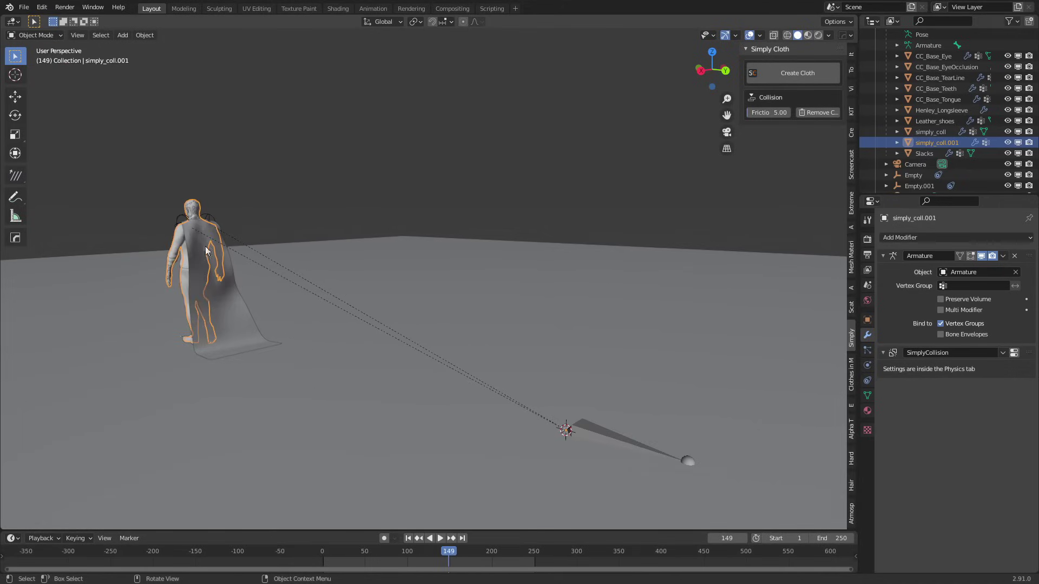
# Hide simply_coll.001 in the viewport and replay the animation from frame 1
pyautogui.click(1009, 22)
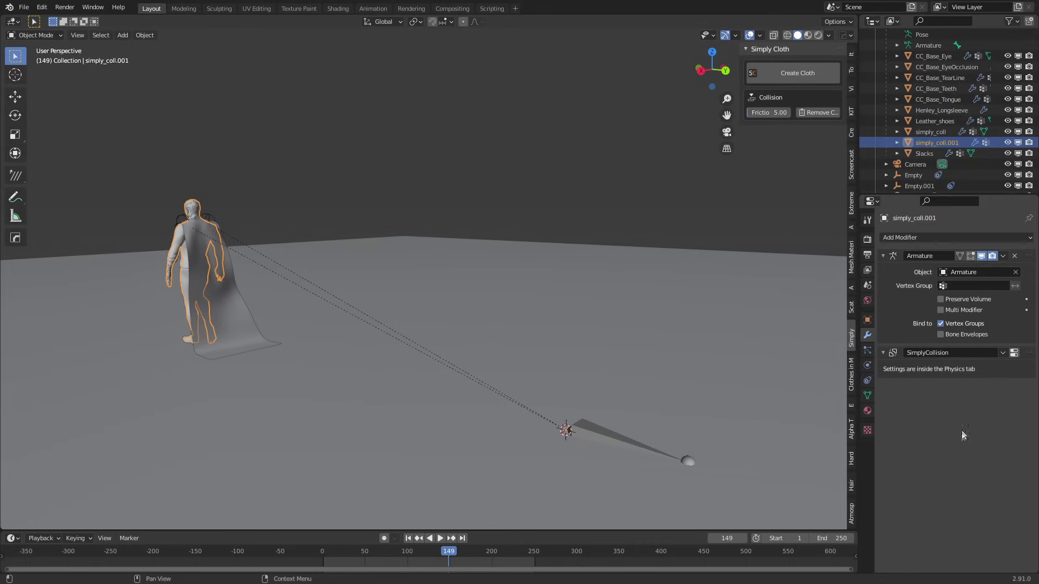
pyautogui.click(1018, 142)
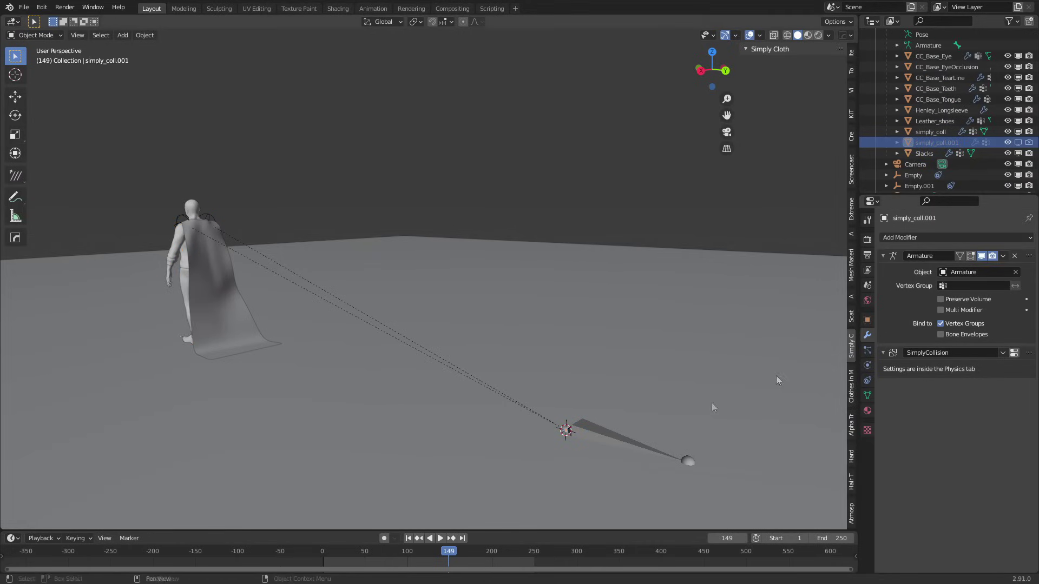
pyautogui.click(409, 539)
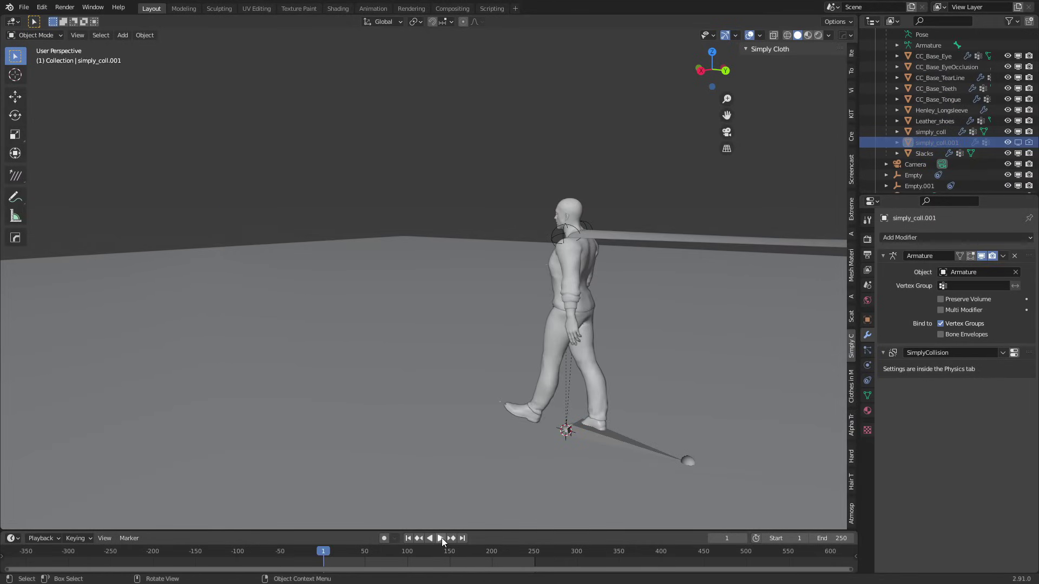
pyautogui.click(441, 538)
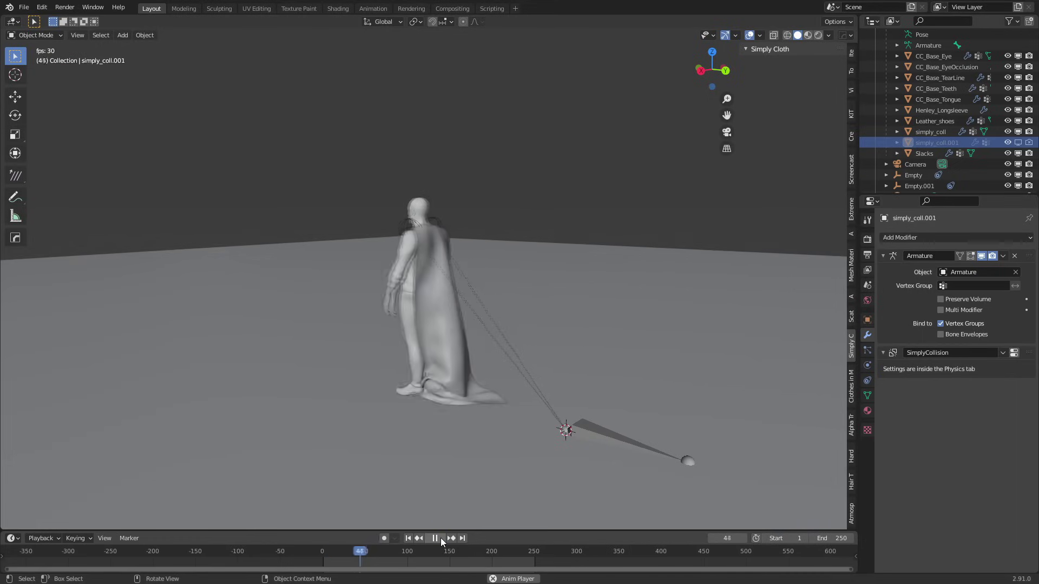
pyautogui.click(441, 538)
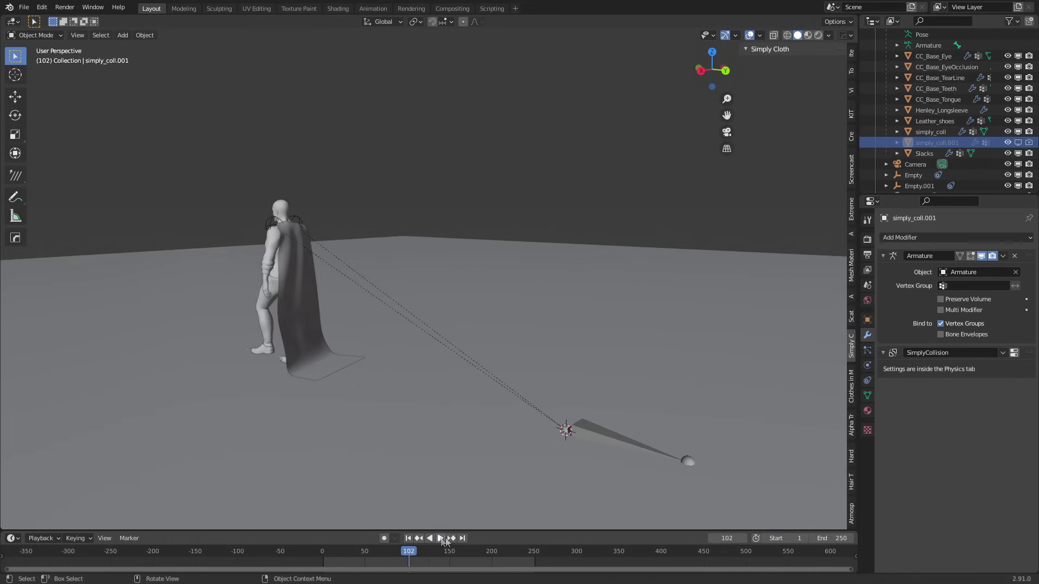
# Reset the cape's cloth simulation and replay it to frame 66
pyautogui.click(329, 312)
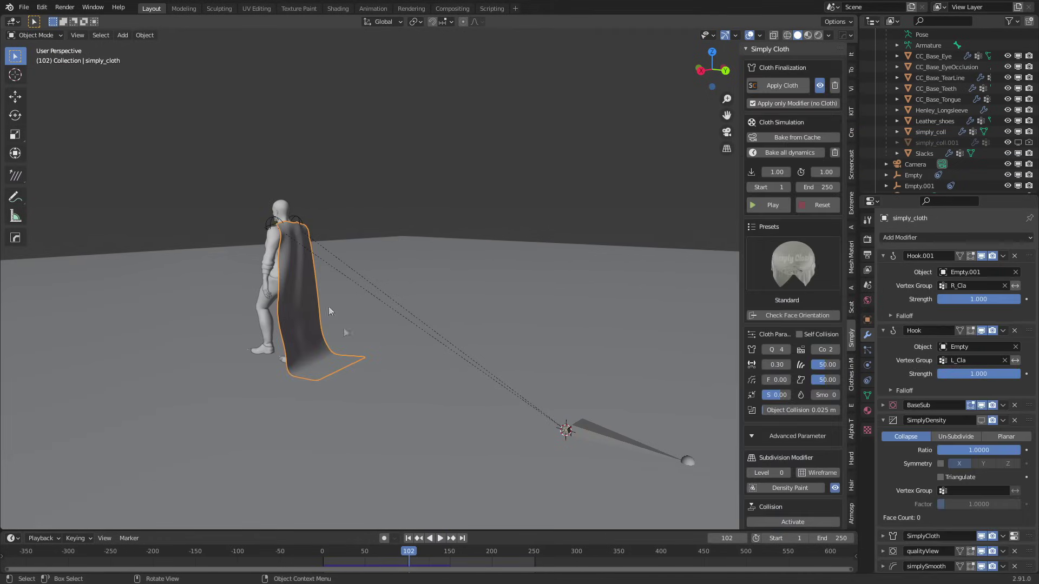
pyautogui.click(822, 204)
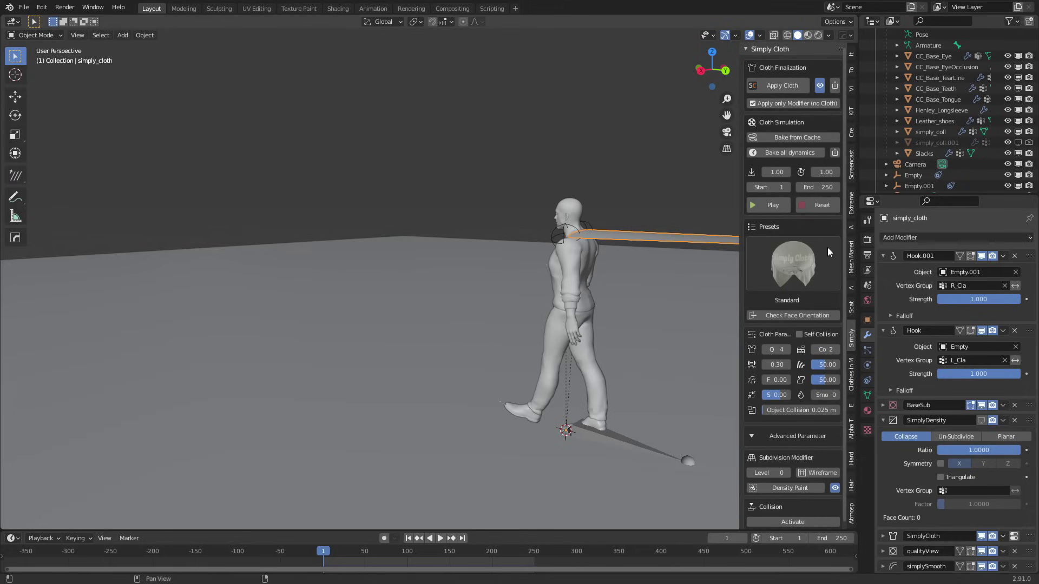
pyautogui.click(440, 538)
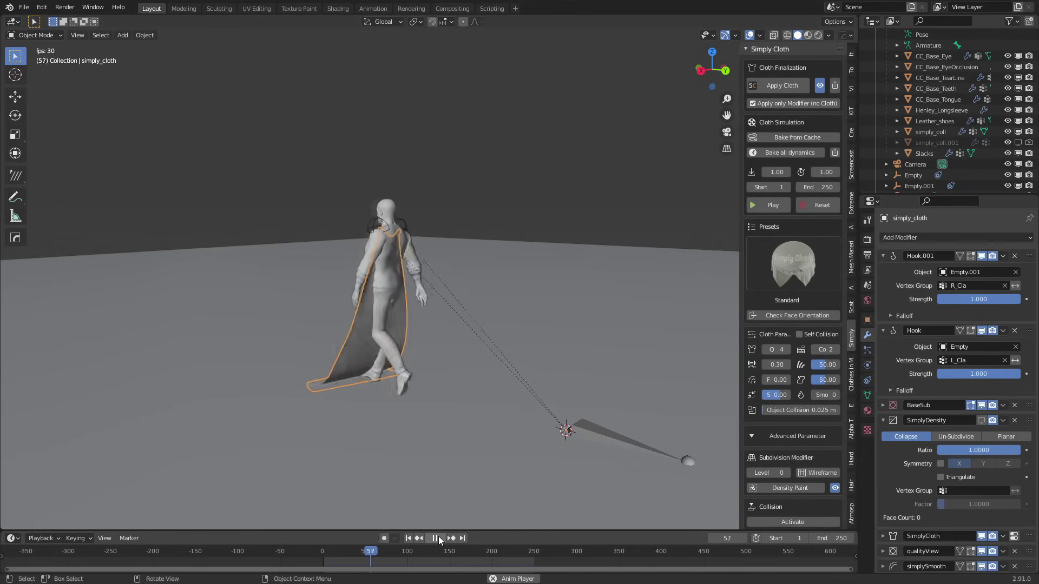
pyautogui.click(436, 538)
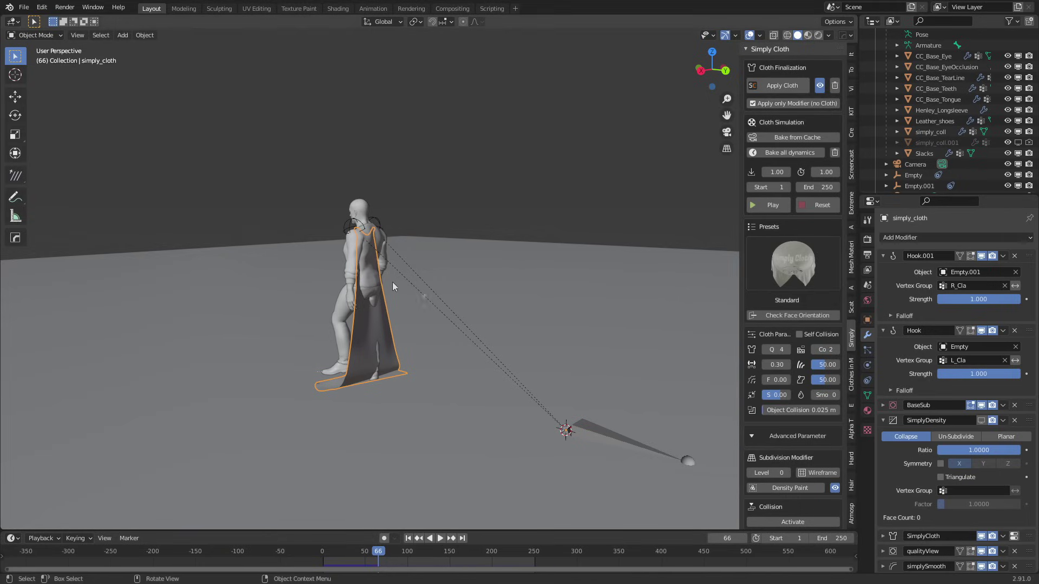
# Show simply_coll.001 again and rerun the cape simulation from frame 1 to frame 91
pyautogui.click(1018, 142)
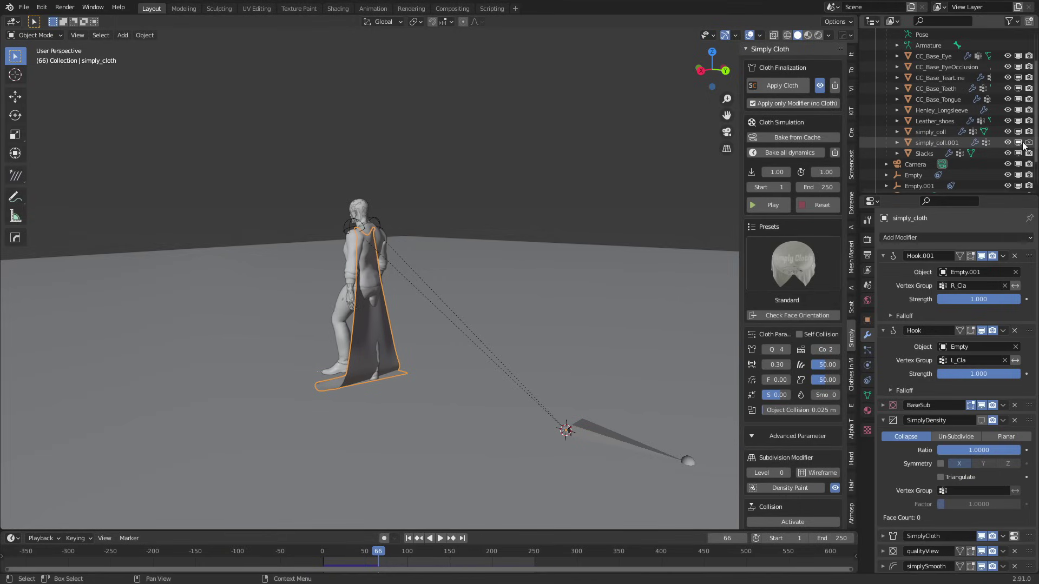
pyautogui.click(408, 538)
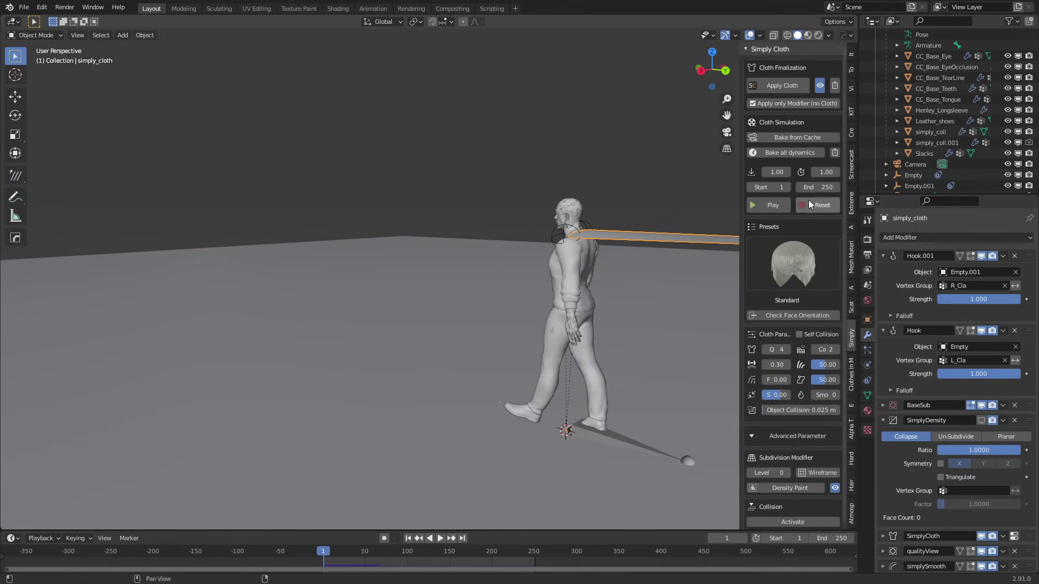
pyautogui.click(439, 537)
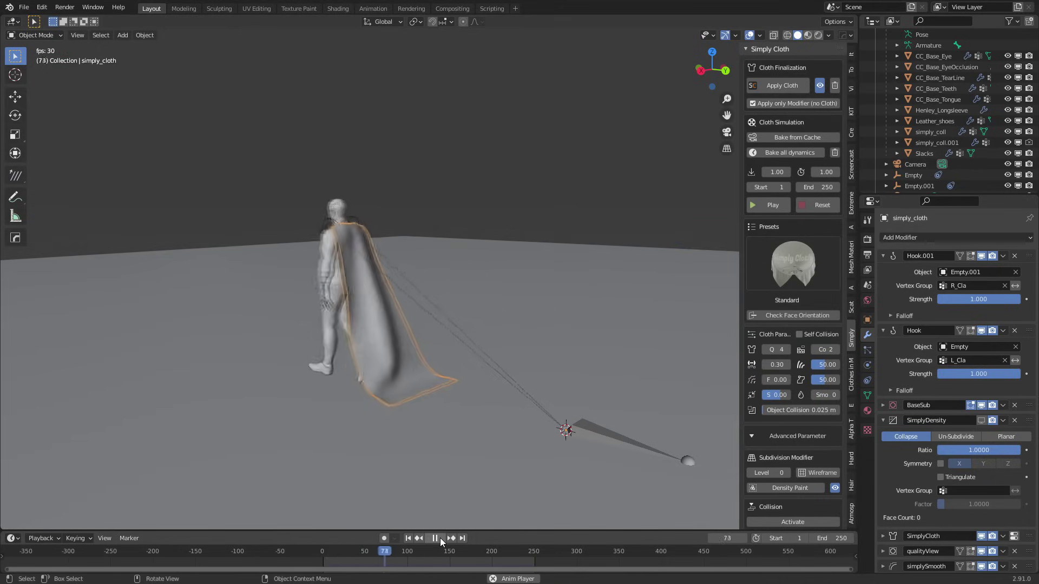
pyautogui.click(440, 538)
pyautogui.click(790, 265)
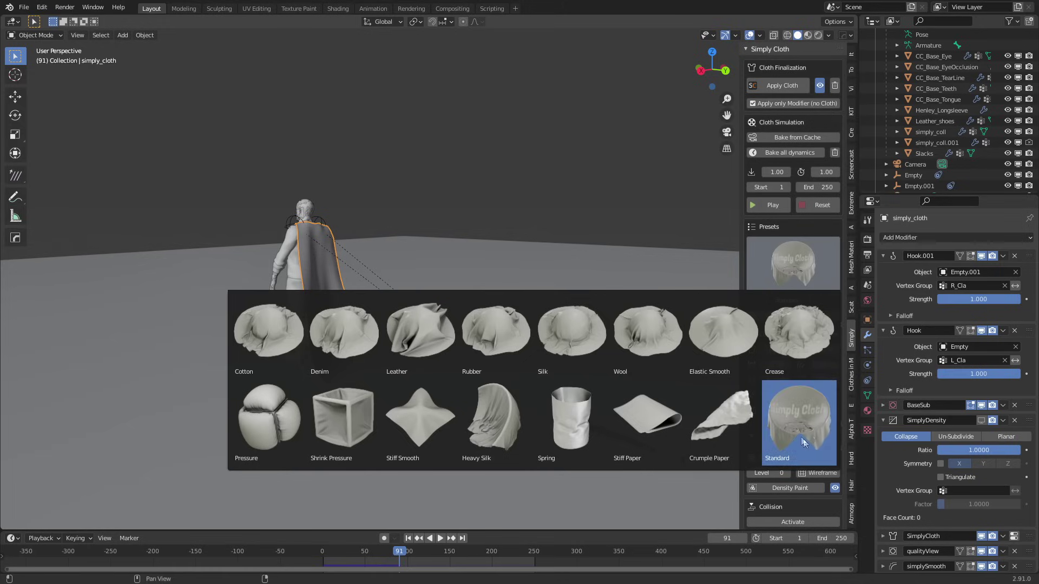
# Apply the Silk cloth preset to the cape and replay from frame 1 to about frame 127
pyautogui.click(562, 349)
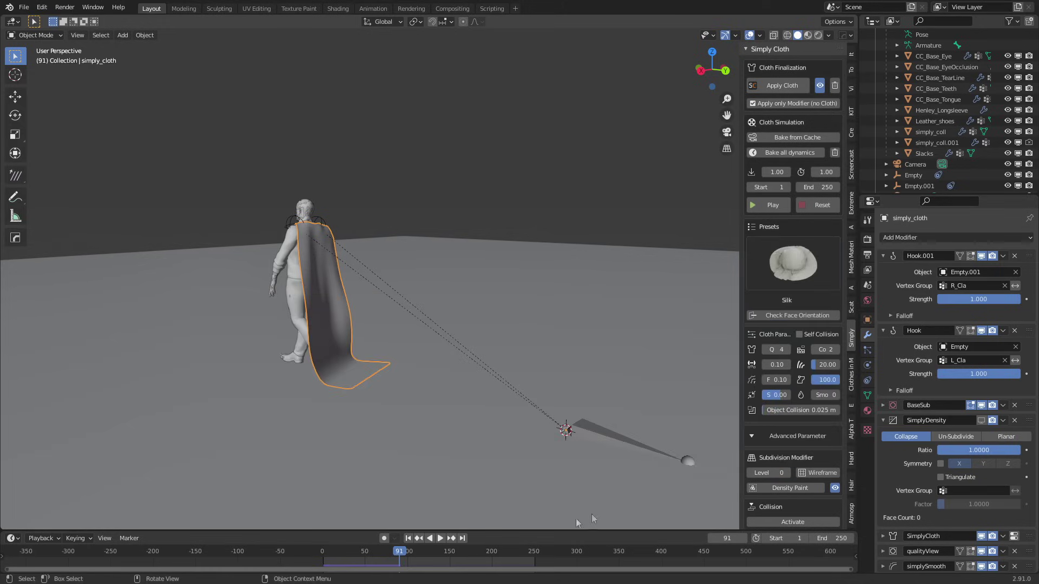
pyautogui.click(408, 537)
pyautogui.click(440, 537)
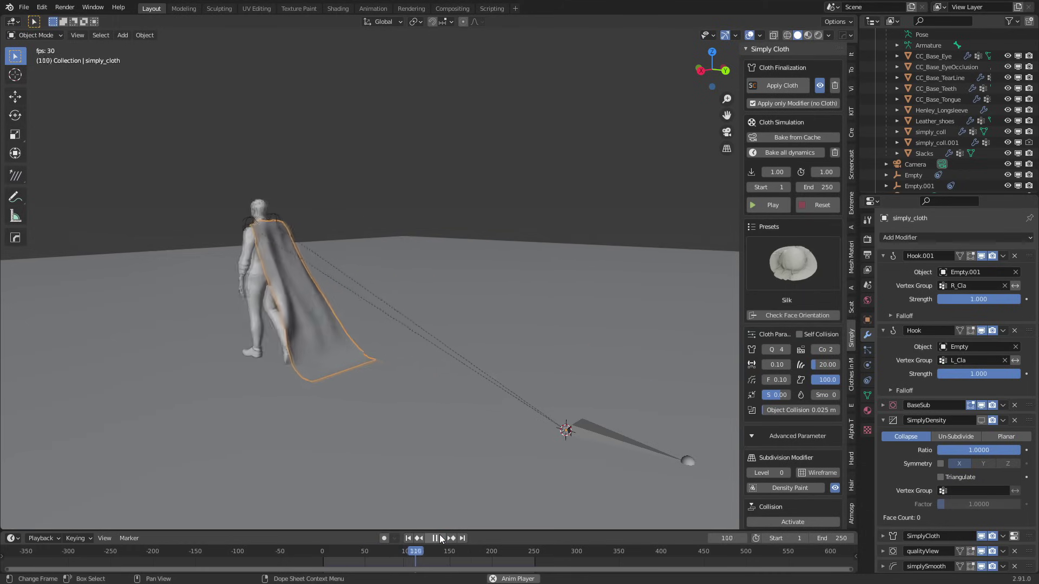
pyautogui.press('space')
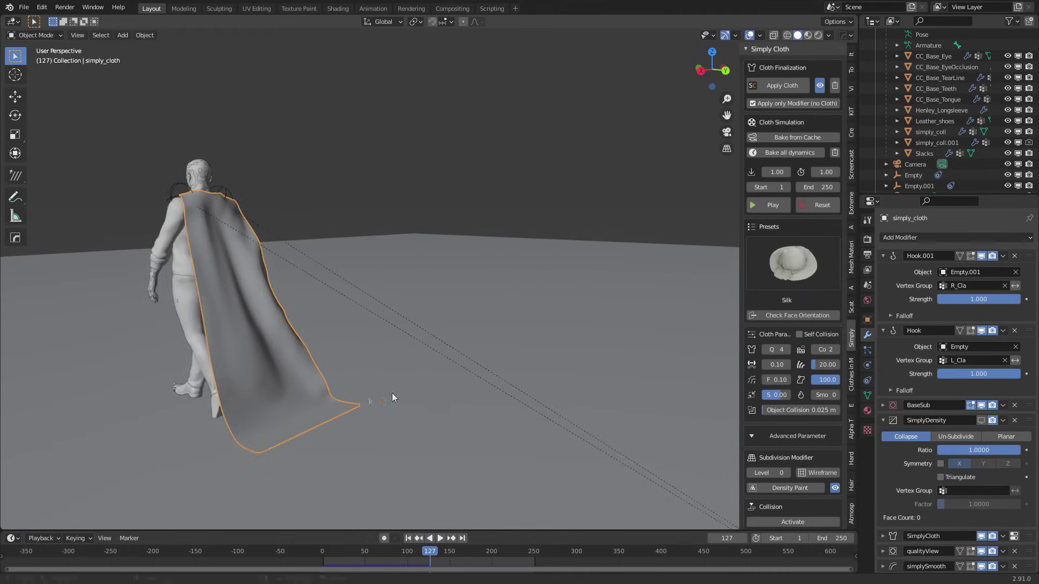